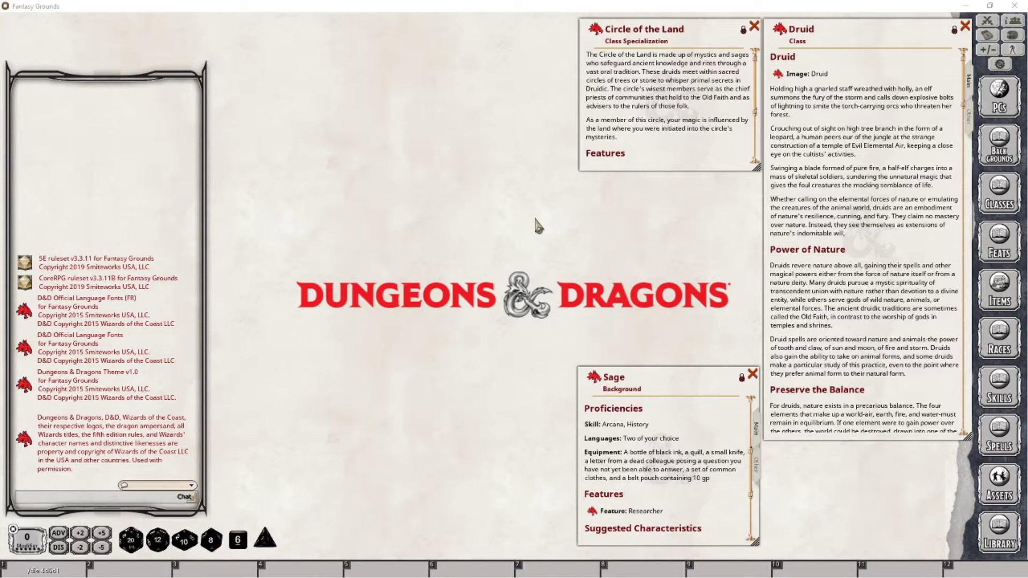
# Start a new character in the character creation wizard and close the character selection window.
pyautogui.click(996, 105)
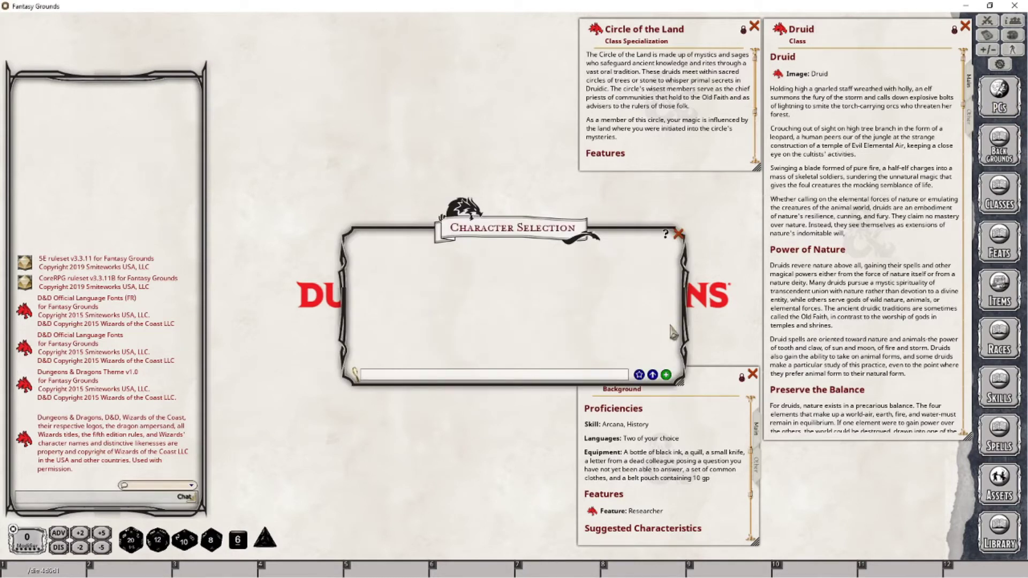
pyautogui.click(640, 377)
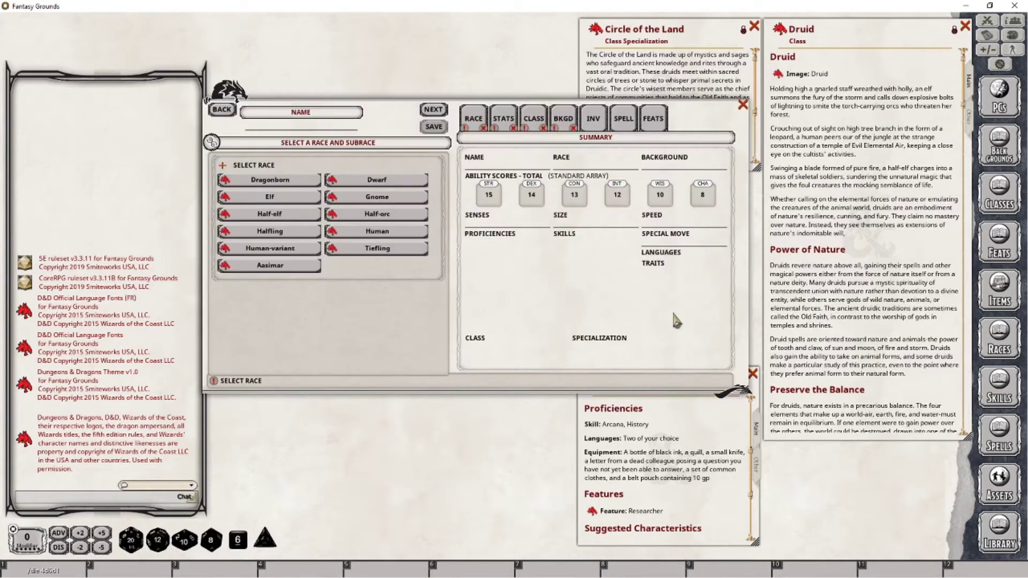
pyautogui.moveTo(398, 112); pyautogui.dragTo(403, 75)
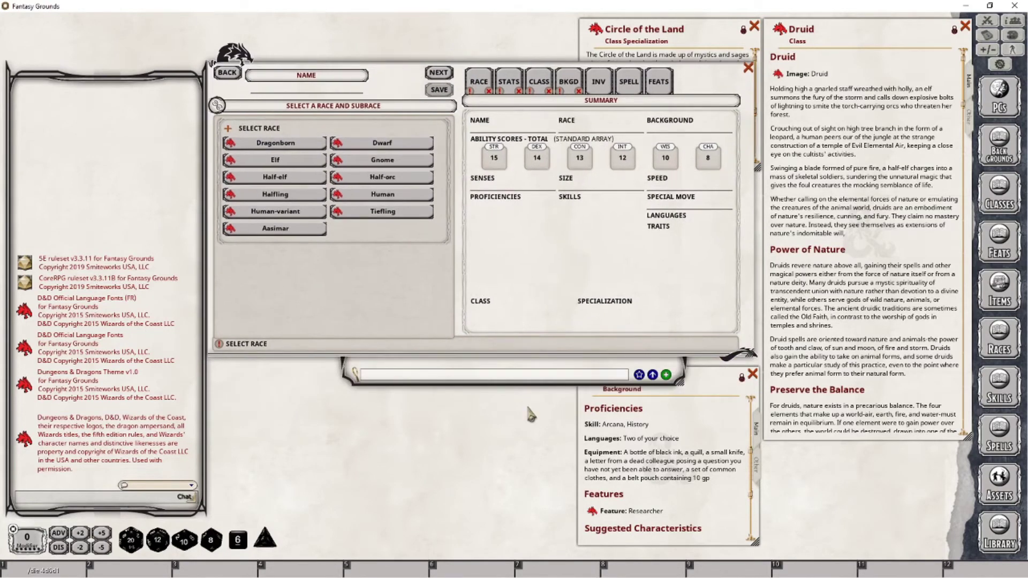
pyautogui.click(523, 378)
pyautogui.click(678, 237)
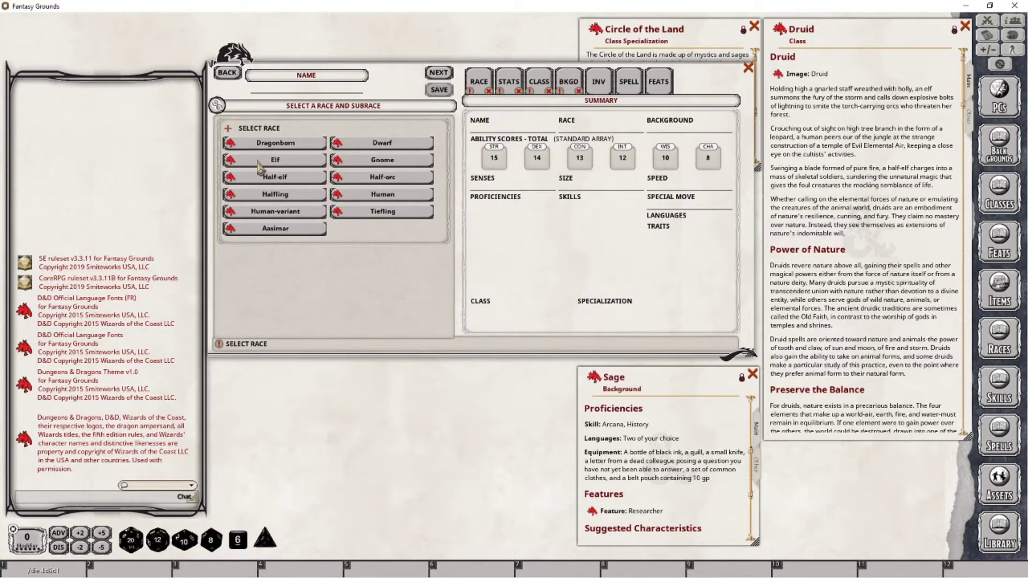
# Choose the Elf race with the High Elf subrace, Halfling as extra language and Fire Bolt as racial spell.
pyautogui.click(297, 161)
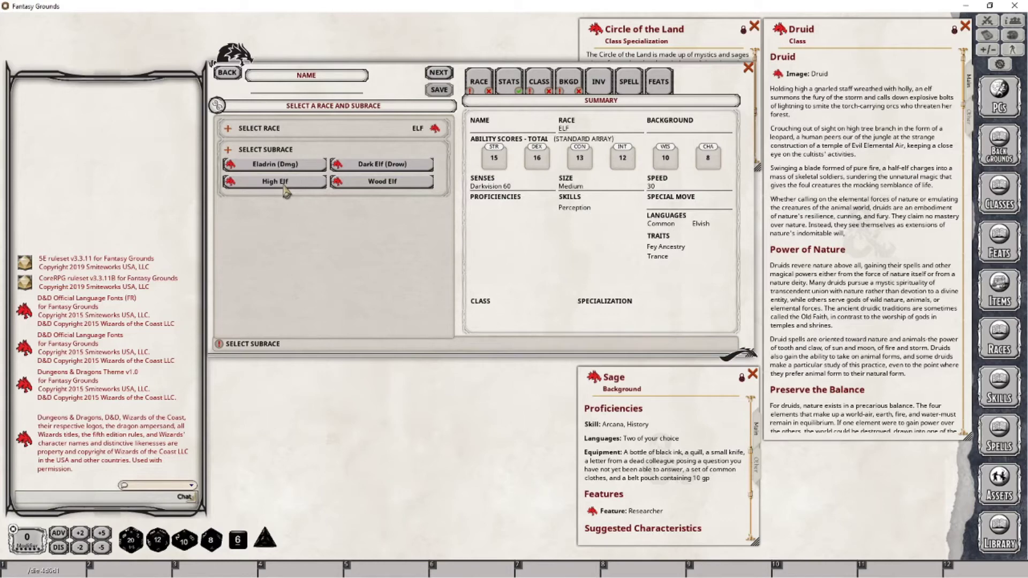
pyautogui.click(285, 184)
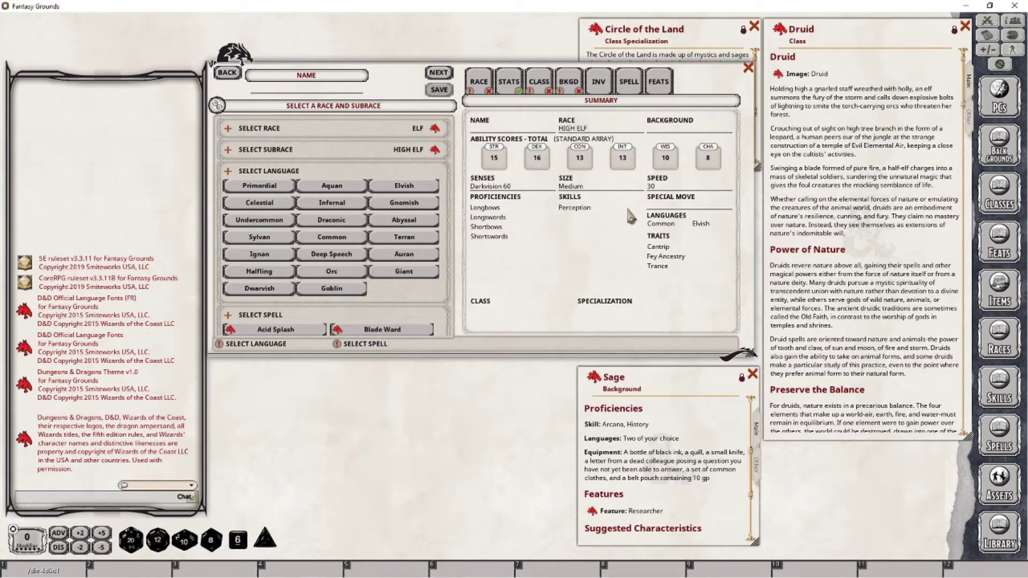
pyautogui.click(261, 272)
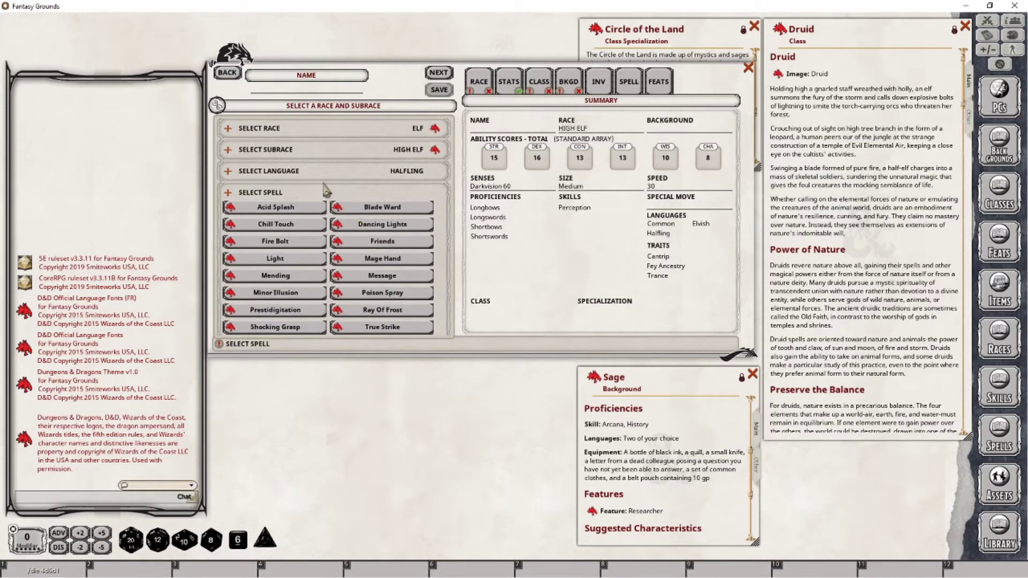
pyautogui.click(287, 243)
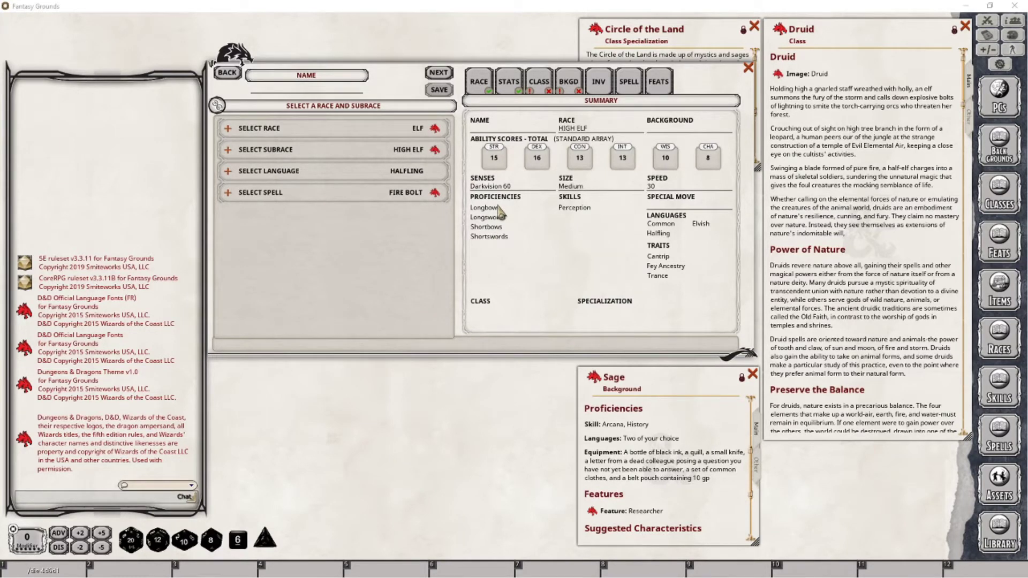
# Set the method for determining ability scores to Dice Roll and roll the character's scores.
pyautogui.moveTo(498, 206); pyautogui.dragTo(509, 229)
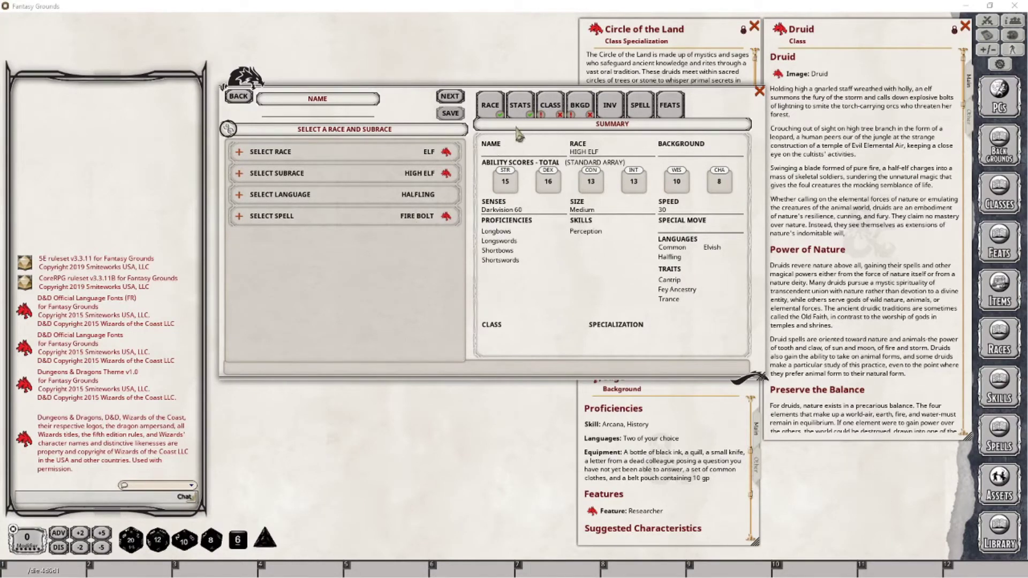
pyautogui.click(518, 109)
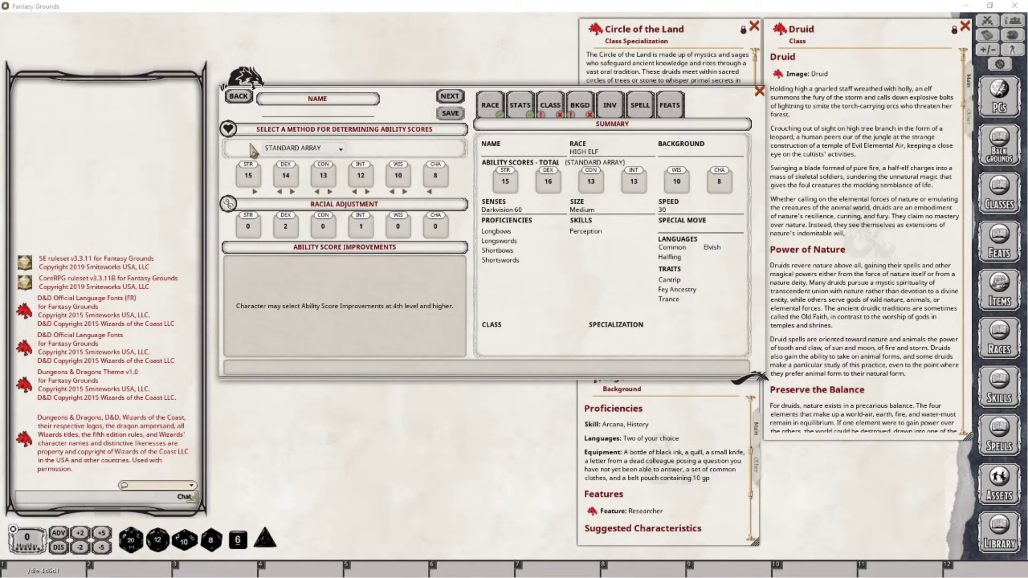
pyautogui.click(340, 150)
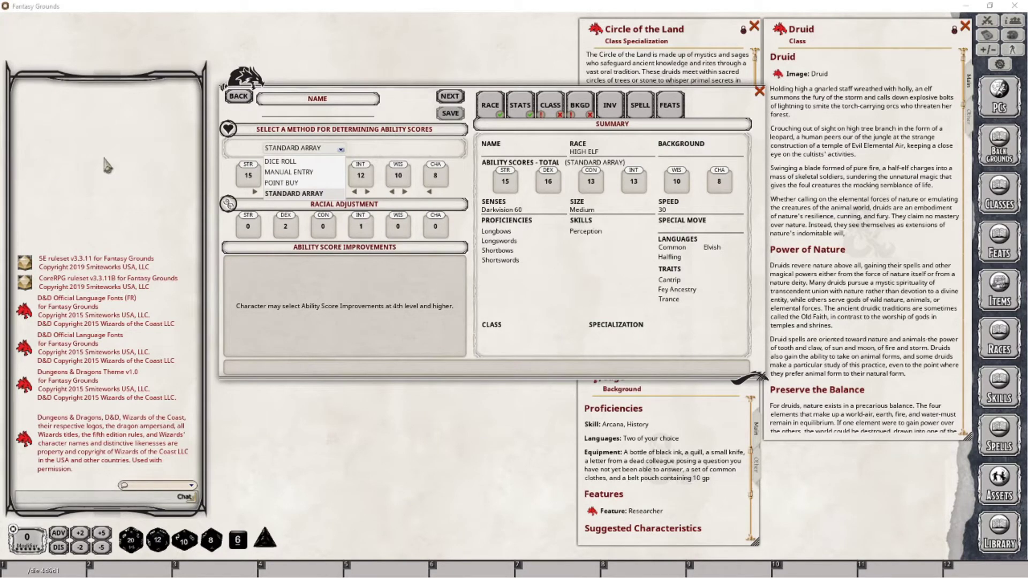
pyautogui.click(298, 161)
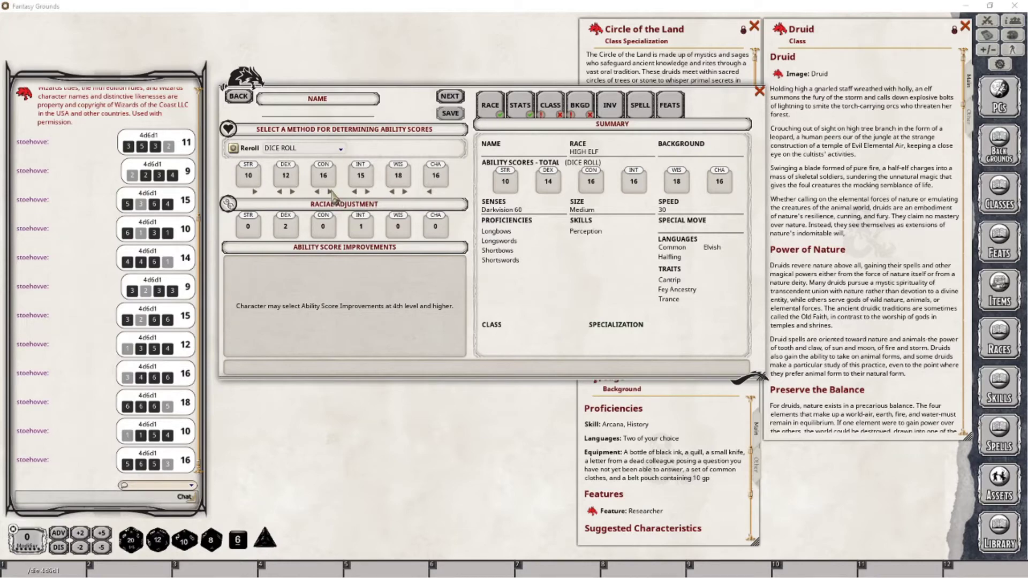
# Rearrange the rolled ability scores so that base Strength is 12 and base Dexterity is 10.
pyautogui.moveTo(285, 179)
pyautogui.mouseDown()
pyautogui.moveTo(241, 185)
pyautogui.moveTo(286, 178)
pyautogui.mouseUp()
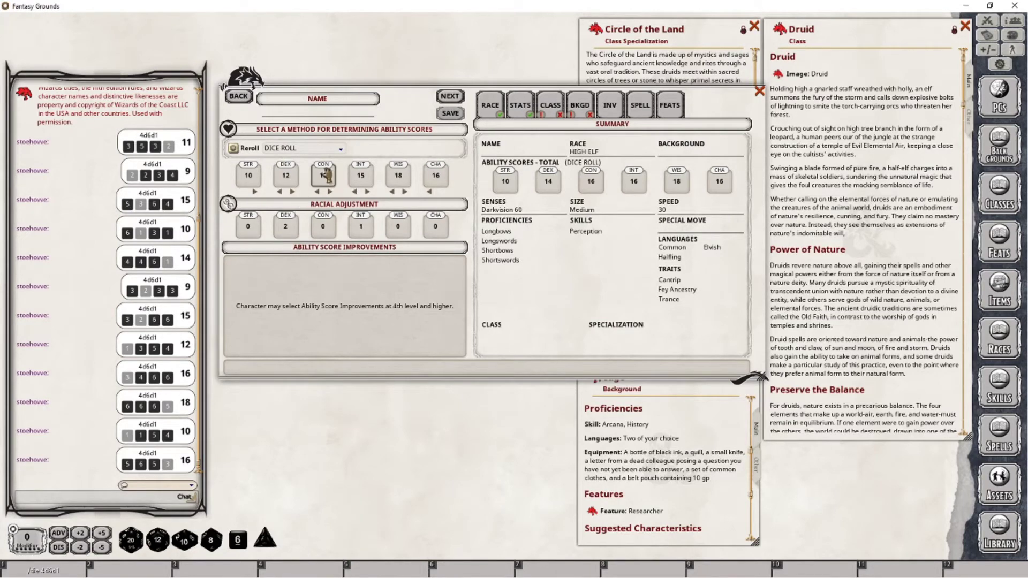
pyautogui.click(293, 192)
pyautogui.click(317, 191)
pyautogui.click(279, 191)
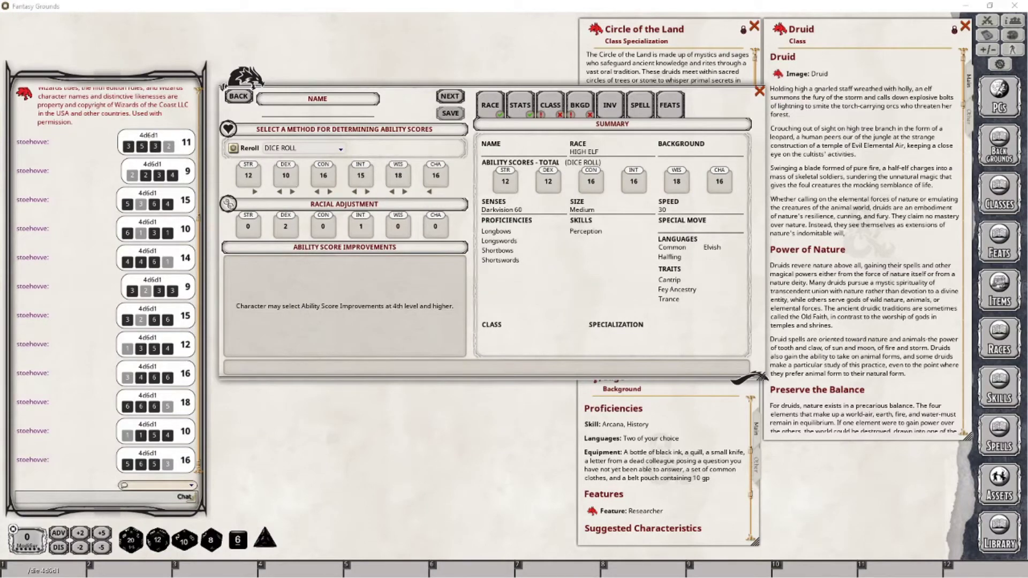
# Choose the Druid class at level 1, check the Sage background's skills, and select Nature and Religion as skill proficiencies.
pyautogui.click(449, 96)
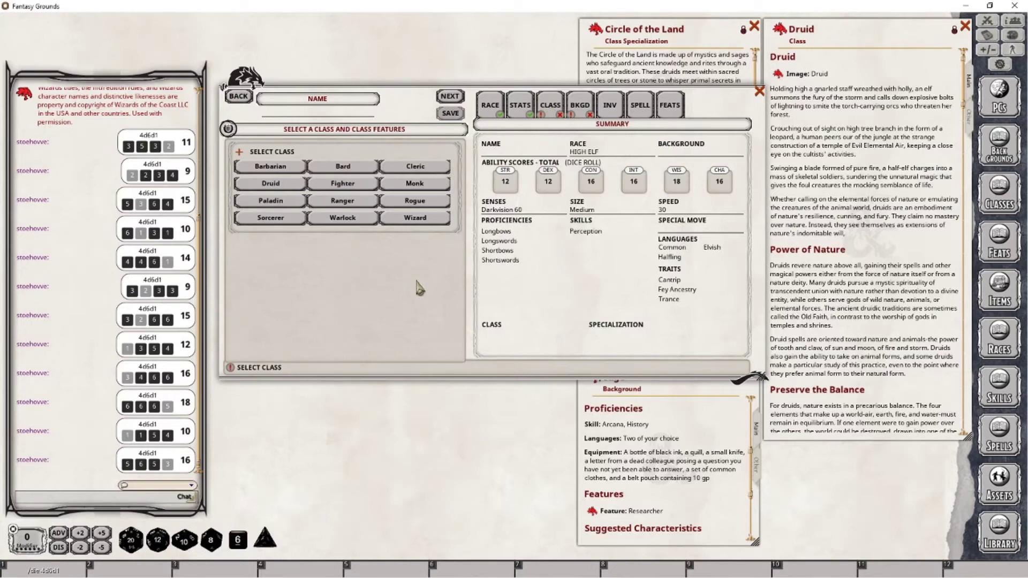
pyautogui.click(272, 184)
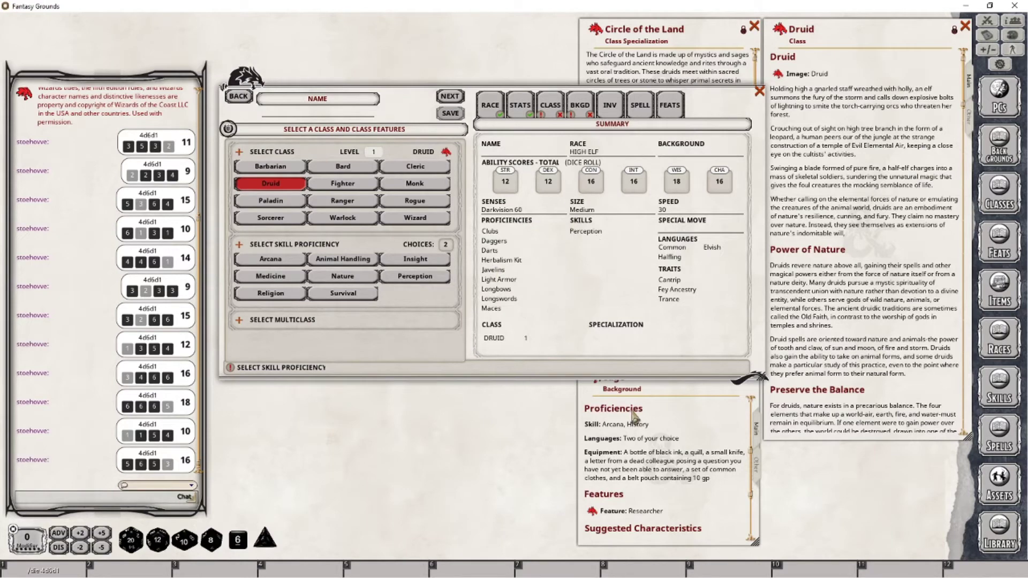
pyautogui.click(653, 435)
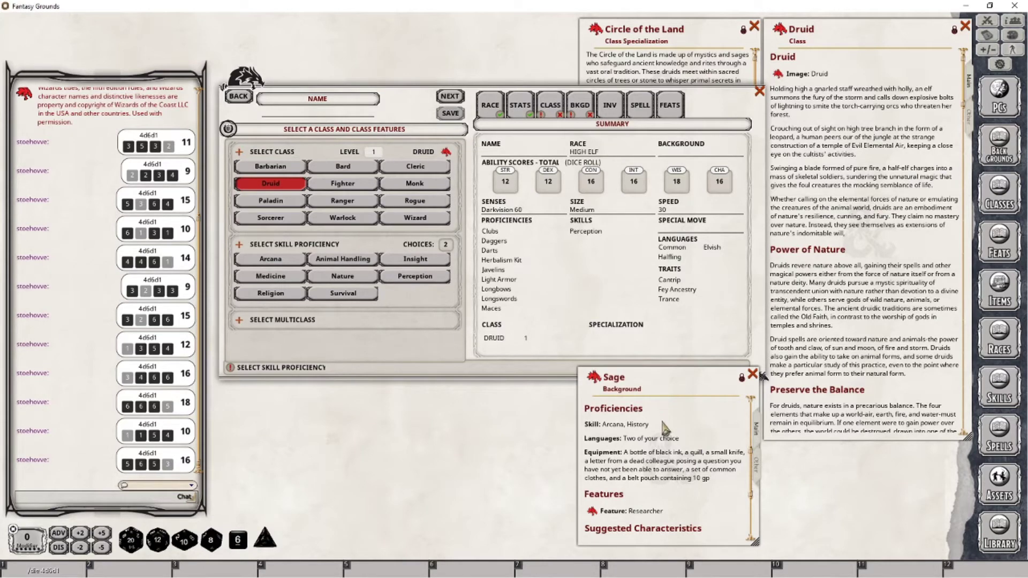
pyautogui.scroll(-3, 663, 428)
pyautogui.scroll(3, 665, 434)
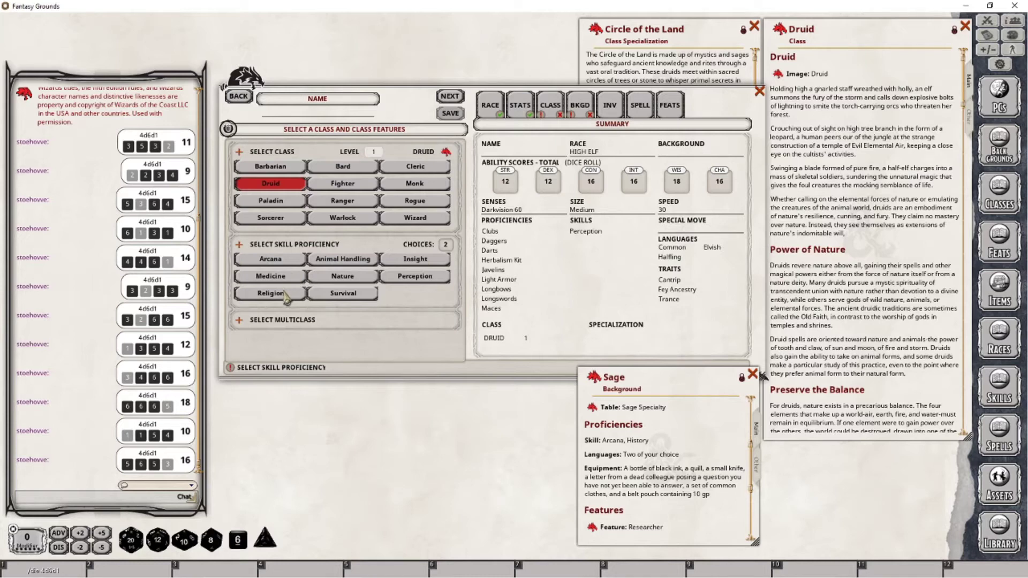
pyautogui.click(321, 278)
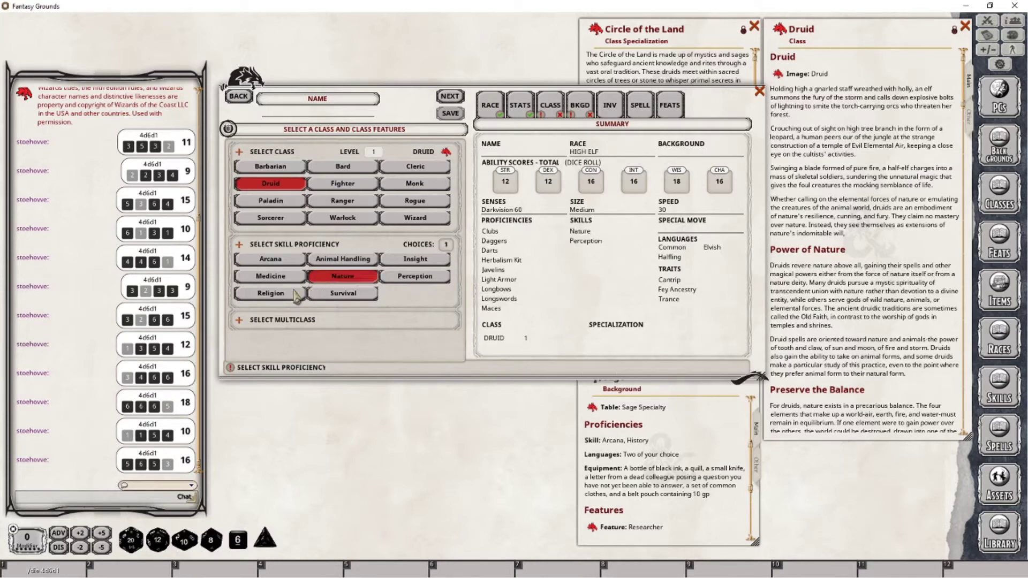
pyautogui.click(284, 292)
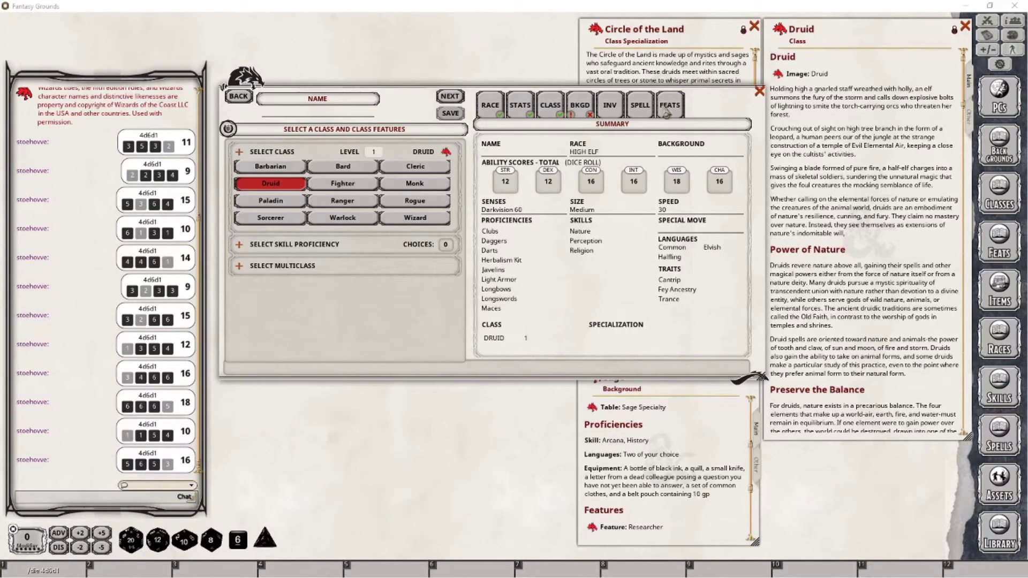
# Choose the Sage background with Draconic and Sylvan as its two languages.
pyautogui.click(580, 105)
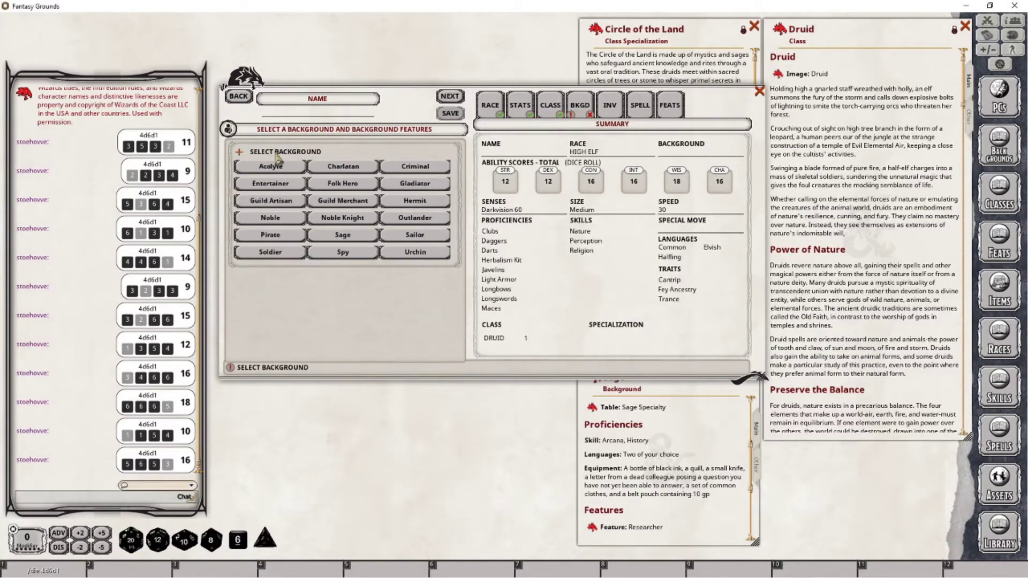
pyautogui.click(345, 239)
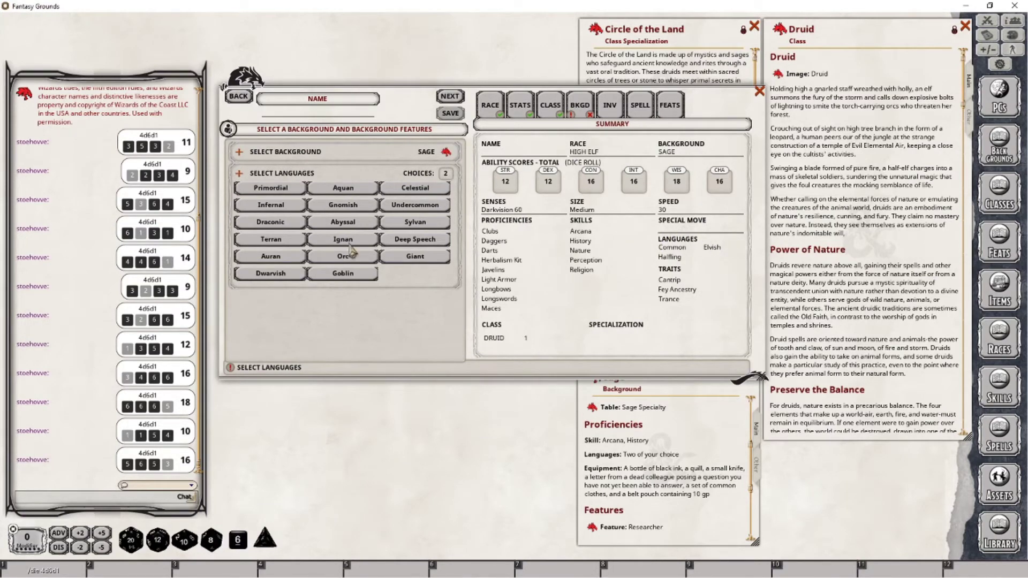
pyautogui.click(283, 225)
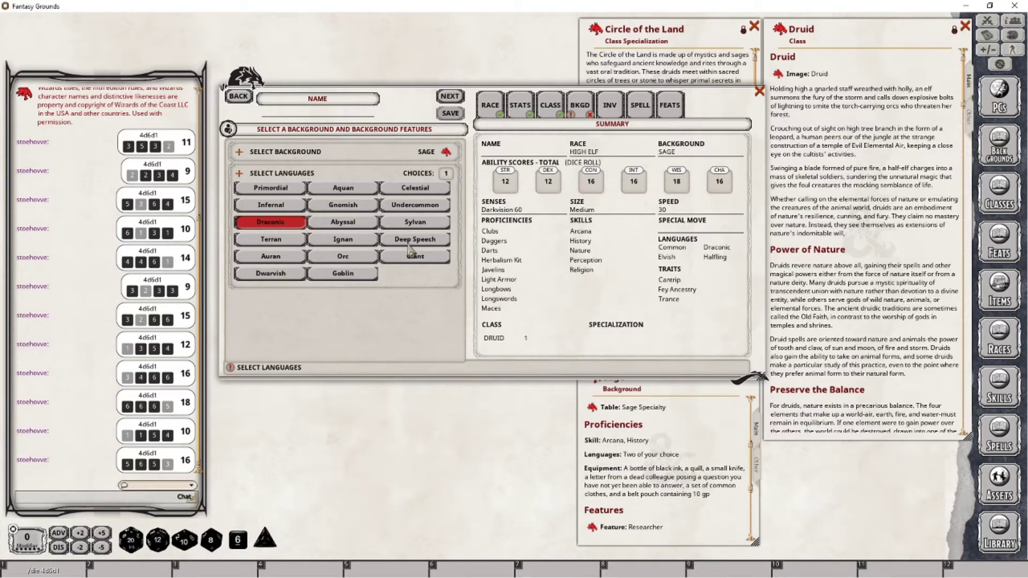
pyautogui.click(414, 224)
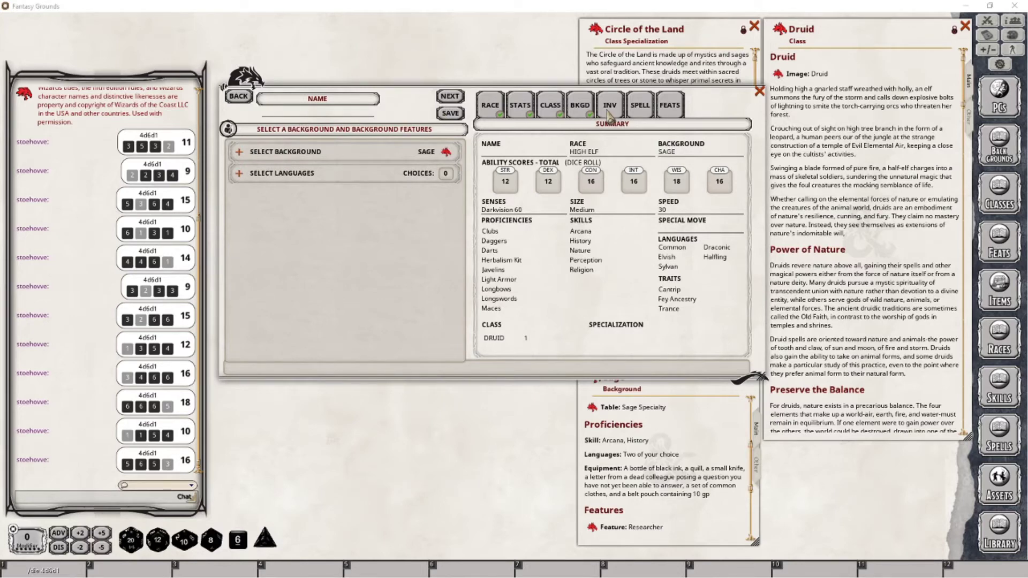
# Add the druid cantrips Shillelagh and Guidance to the character's selected spells.
pyautogui.click(641, 106)
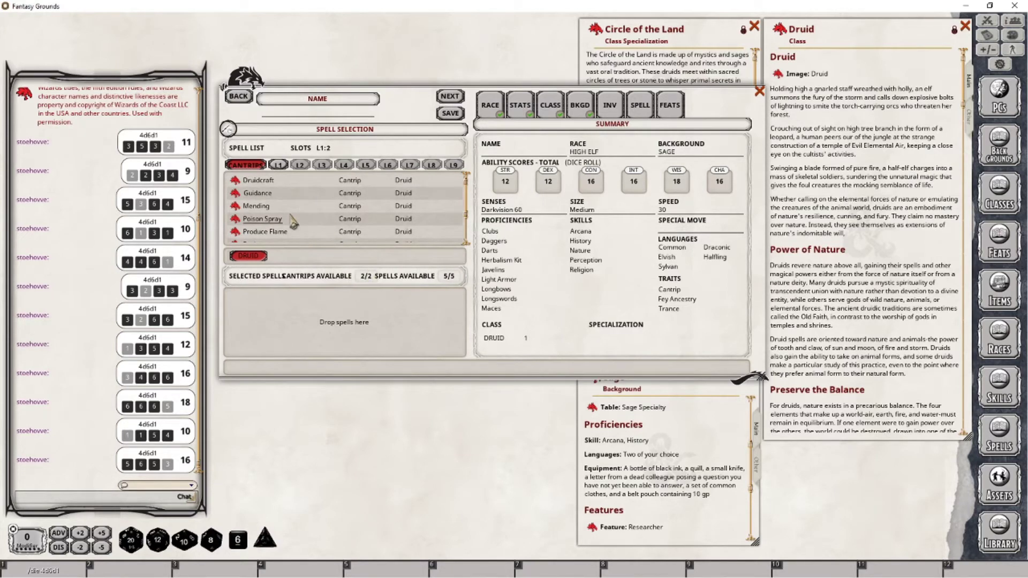
pyautogui.scroll(-2, 252, 222)
pyautogui.moveTo(239, 228); pyautogui.dragTo(257, 315)
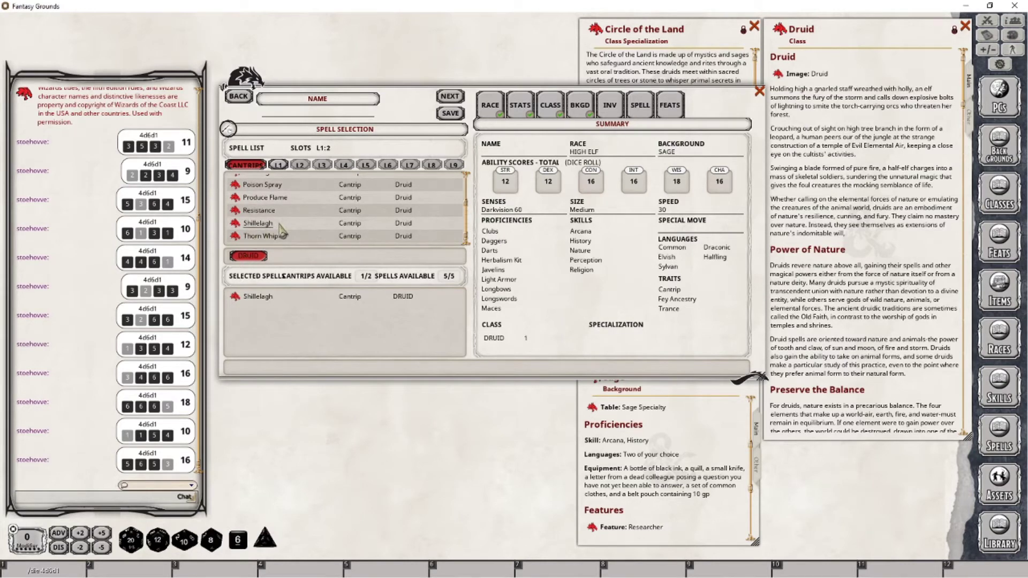
pyautogui.scroll(2, 278, 232)
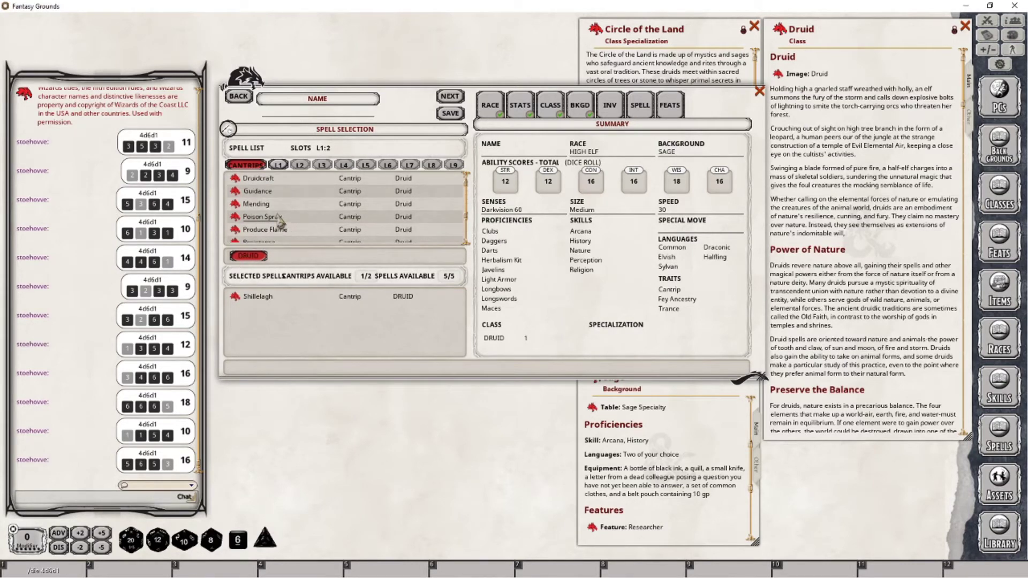
pyautogui.moveTo(259, 284); pyautogui.dragTo(256, 310)
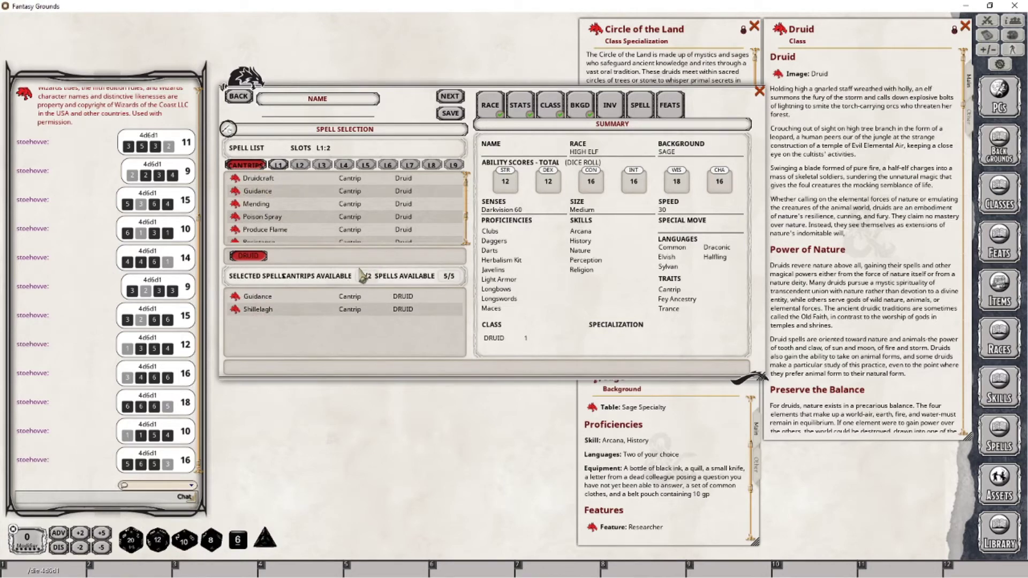
# Add the level 1 druid spell Cure Wounds to the selected spells and reposition the wizard window.
pyautogui.click(279, 166)
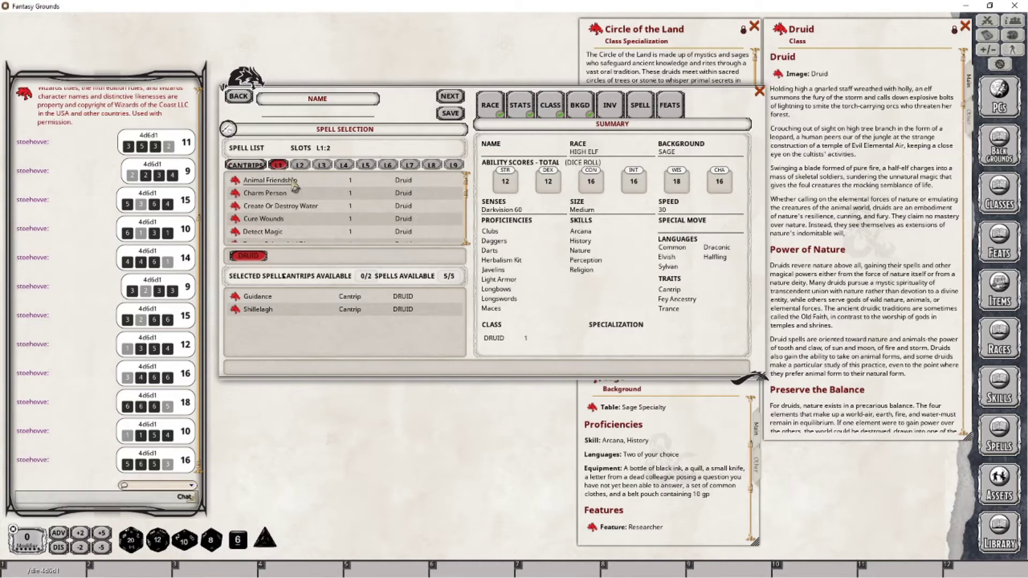
pyautogui.click(235, 219)
pyautogui.click(597, 213)
pyautogui.moveTo(232, 220); pyautogui.dragTo(257, 345)
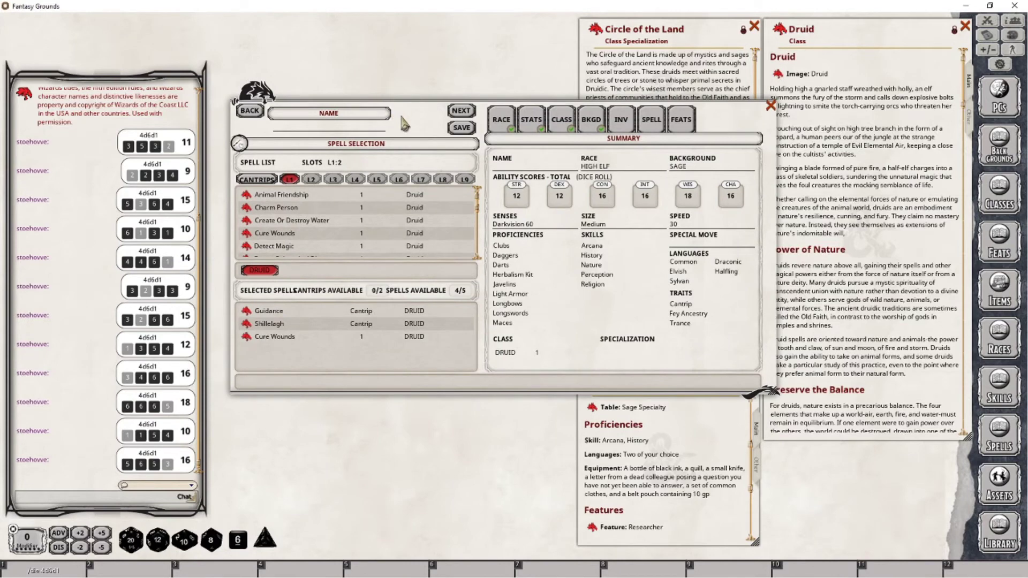
pyautogui.moveTo(402, 118); pyautogui.dragTo(382, 96)
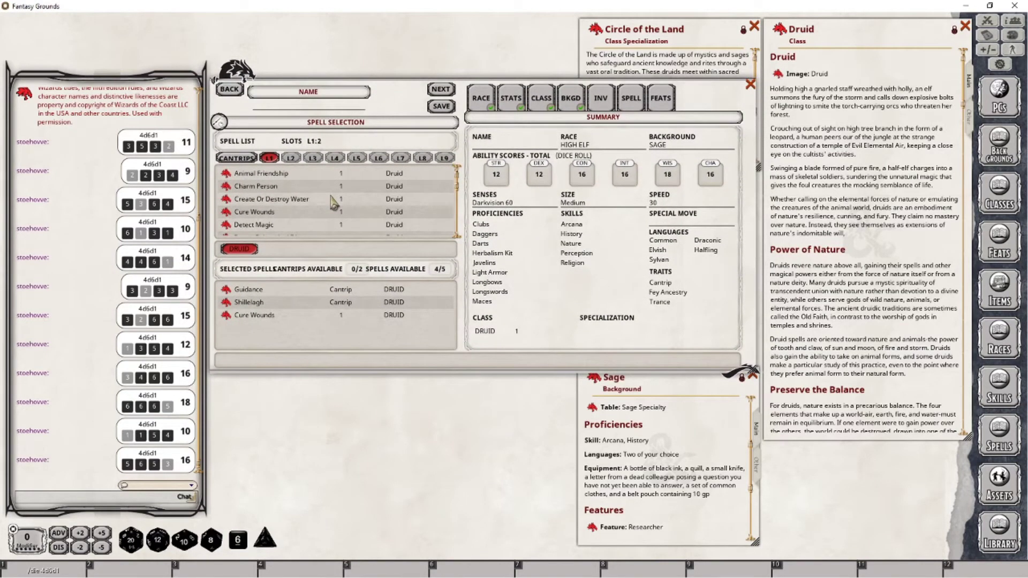
# Add the level 1 druid spells Entangle, Goodberry and Healing Word to the selected spells.
pyautogui.scroll(-2, 332, 202)
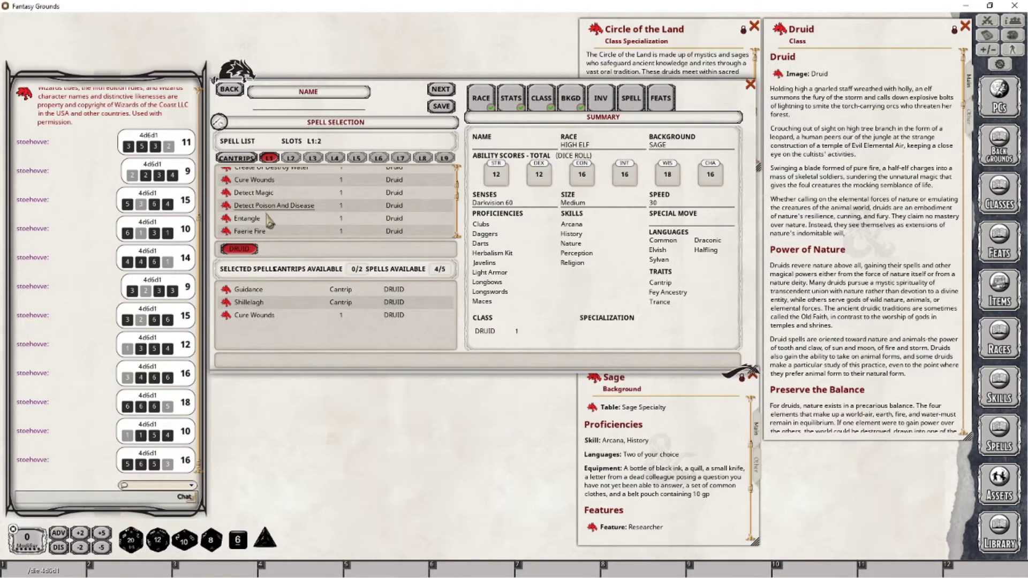
pyautogui.moveTo(259, 223); pyautogui.dragTo(260, 329)
pyautogui.scroll(-3, 264, 224)
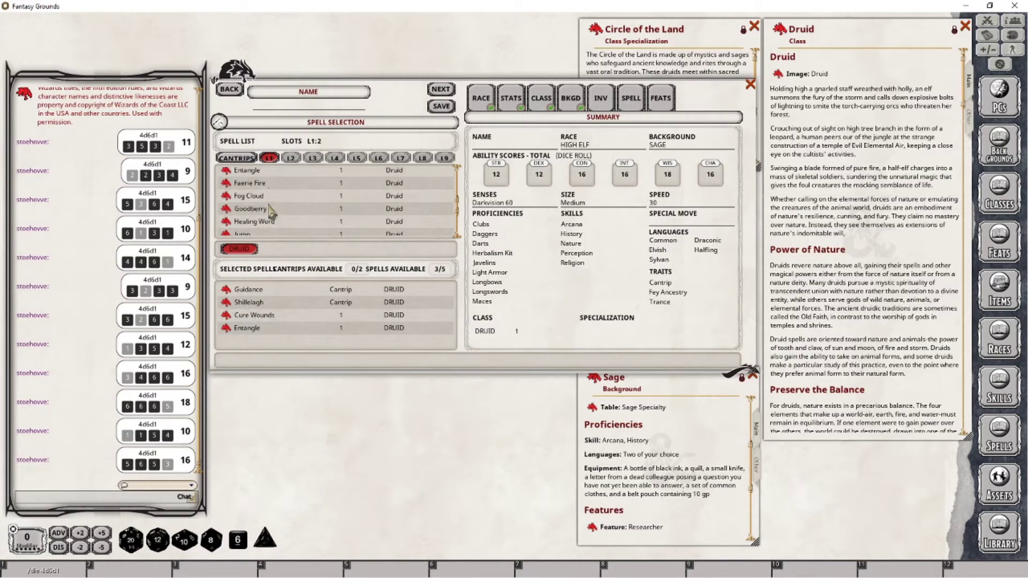
pyautogui.moveTo(225, 210); pyautogui.dragTo(268, 346)
pyautogui.scroll(-1, 259, 213)
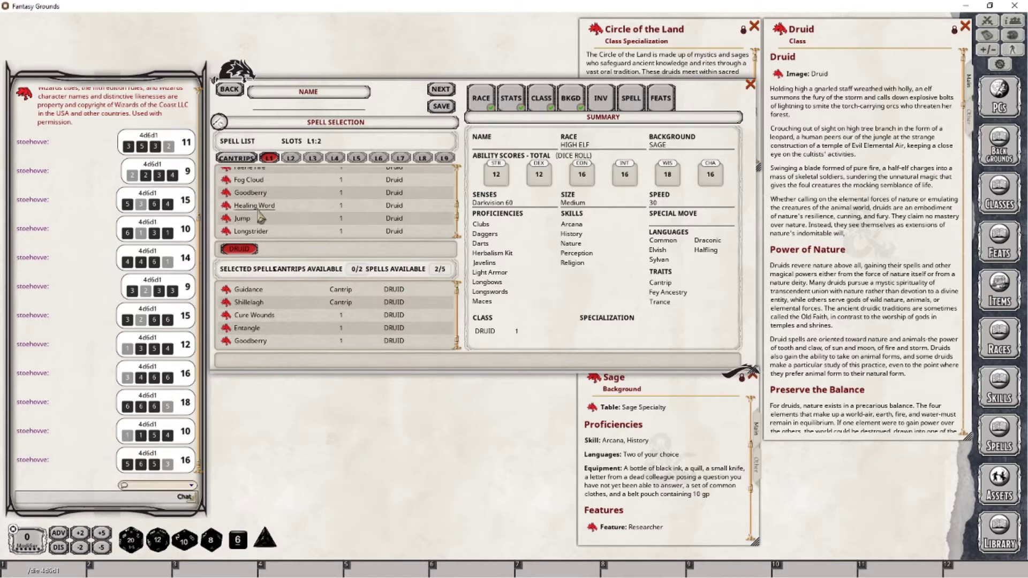
pyautogui.moveTo(225, 206); pyautogui.dragTo(270, 317)
pyautogui.scroll(-1, 274, 231)
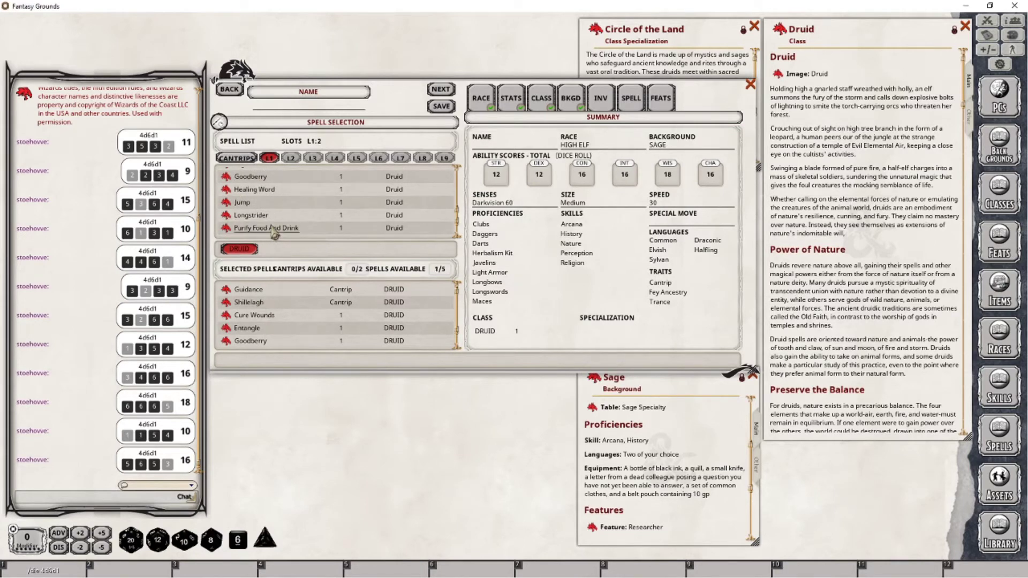
# Add Purify Food And Drink to the selected spells and review the selection.
pyautogui.scroll(-1, 272, 240)
pyautogui.moveTo(245, 214); pyautogui.dragTo(270, 320)
pyautogui.scroll(-1, 307, 218)
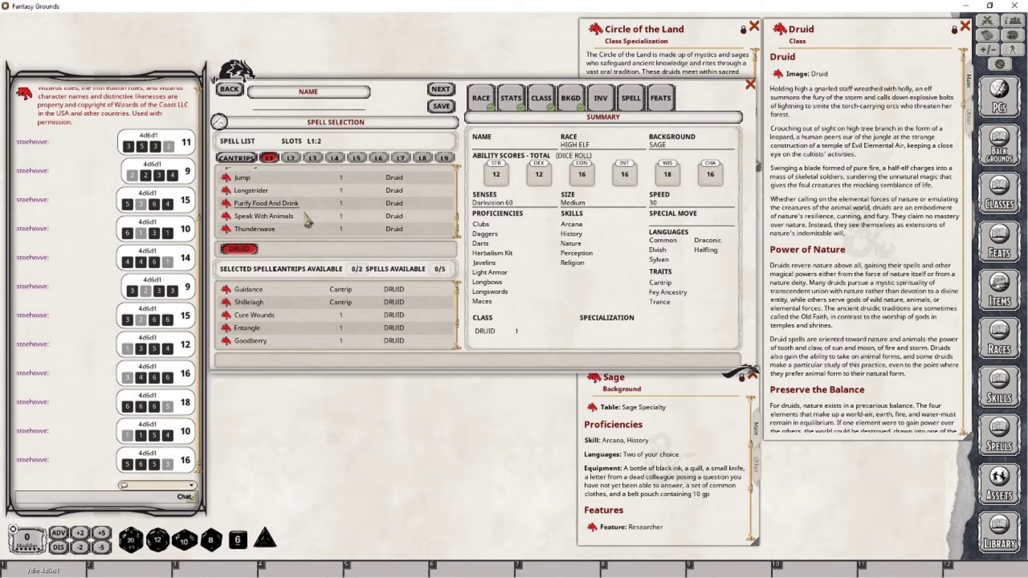
pyautogui.scroll(-2, 262, 321)
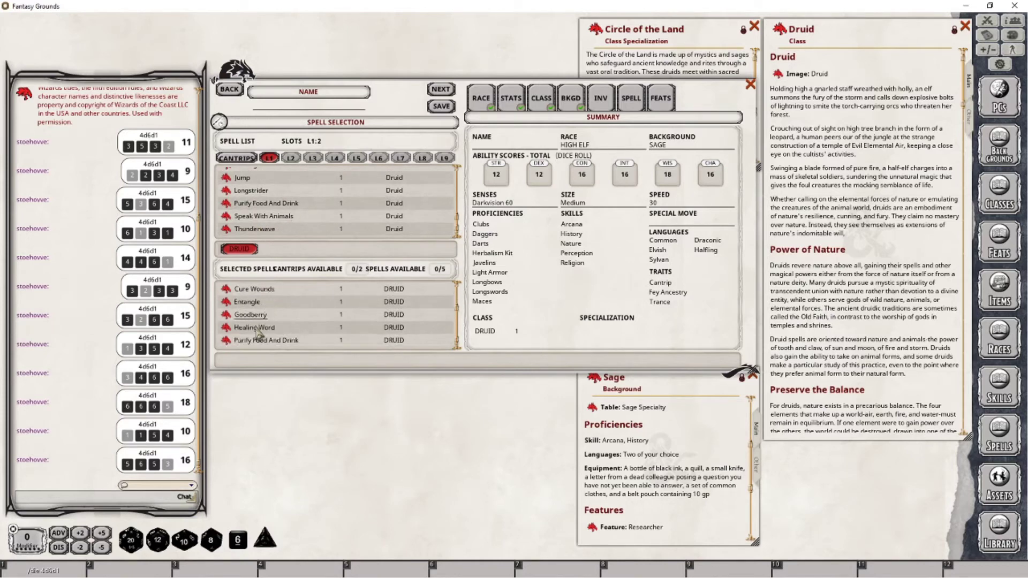
pyautogui.scroll(2, 239, 337)
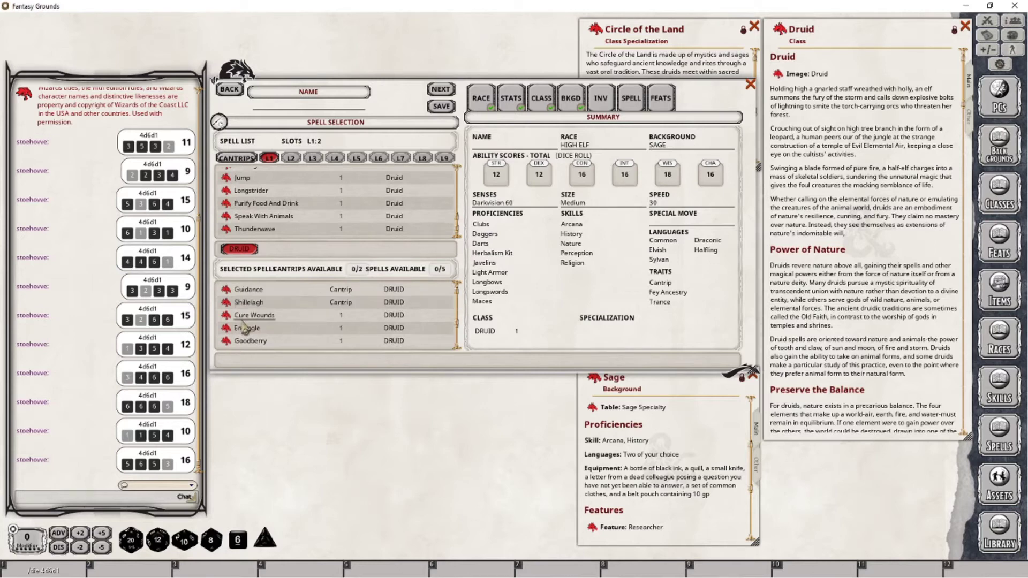
pyautogui.scroll(-2, 243, 327)
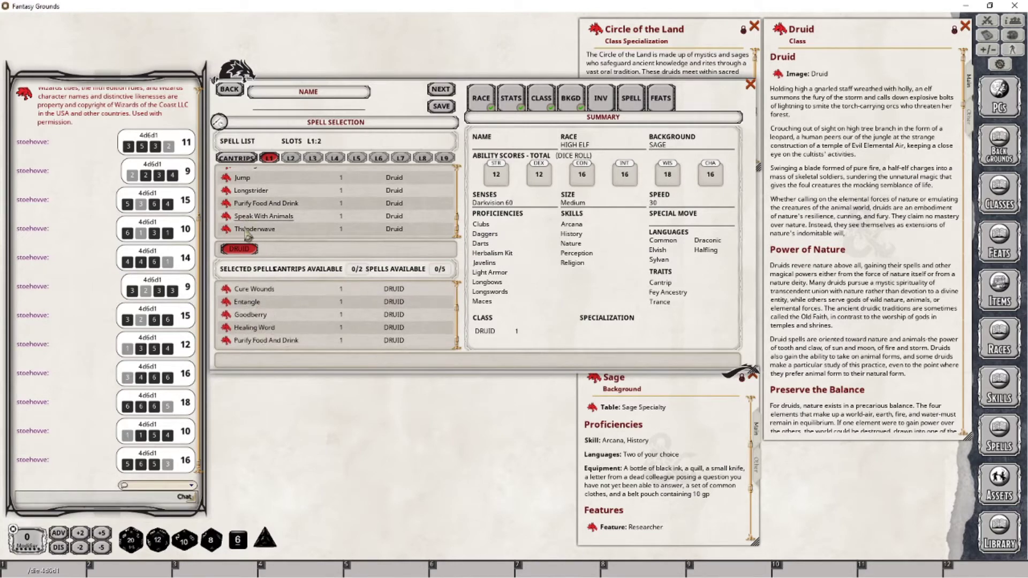
# Remove Purify Food And Drink from the selected spells.
pyautogui.rightClick(246, 324)
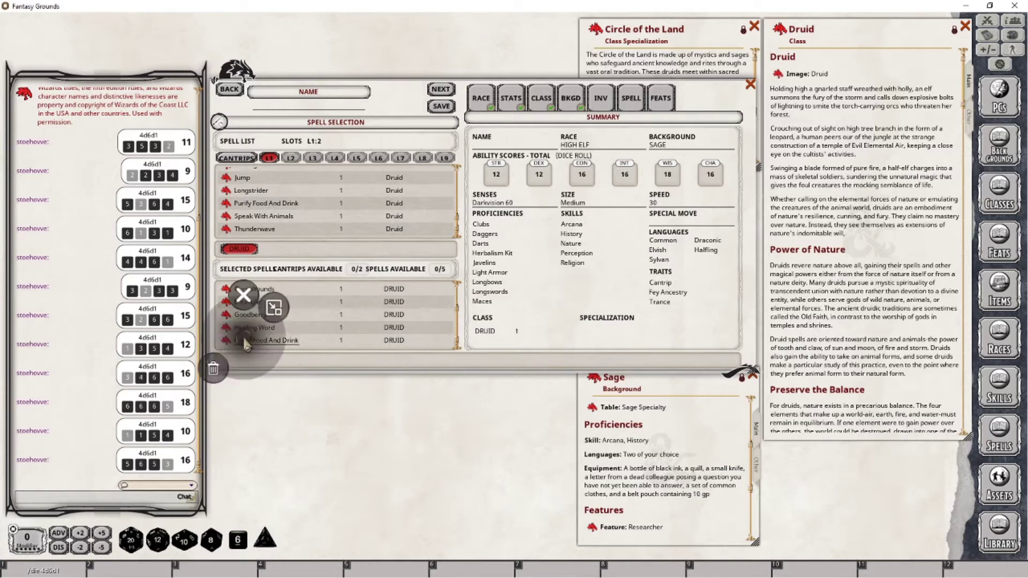
pyautogui.click(224, 365)
pyautogui.click(177, 365)
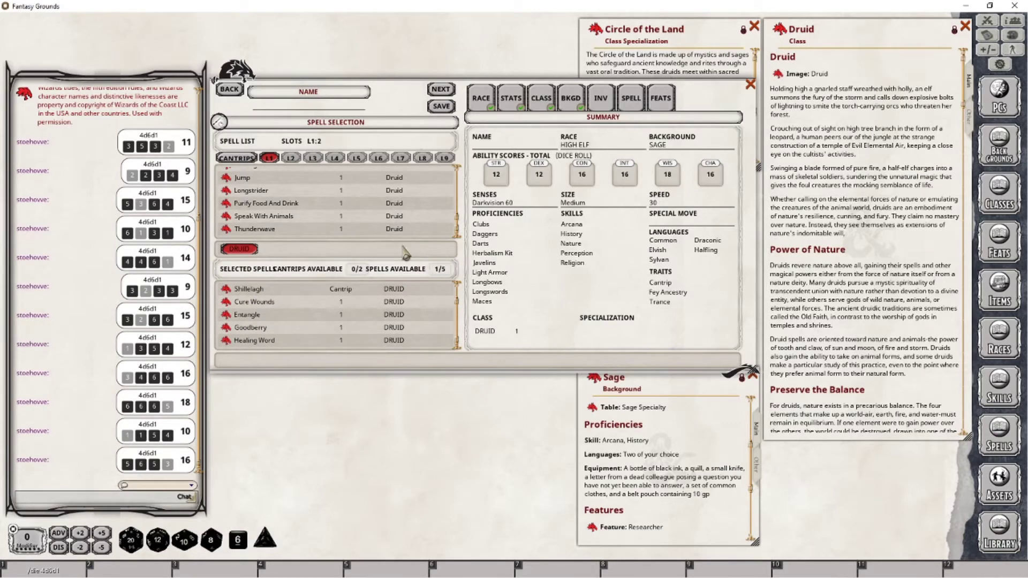
pyautogui.moveTo(268, 297); pyautogui.dragTo(270, 298)
# Switch the wizard to inventory selection and review the starting equipment in the Druid class and Sage background records.
pyautogui.click(603, 102)
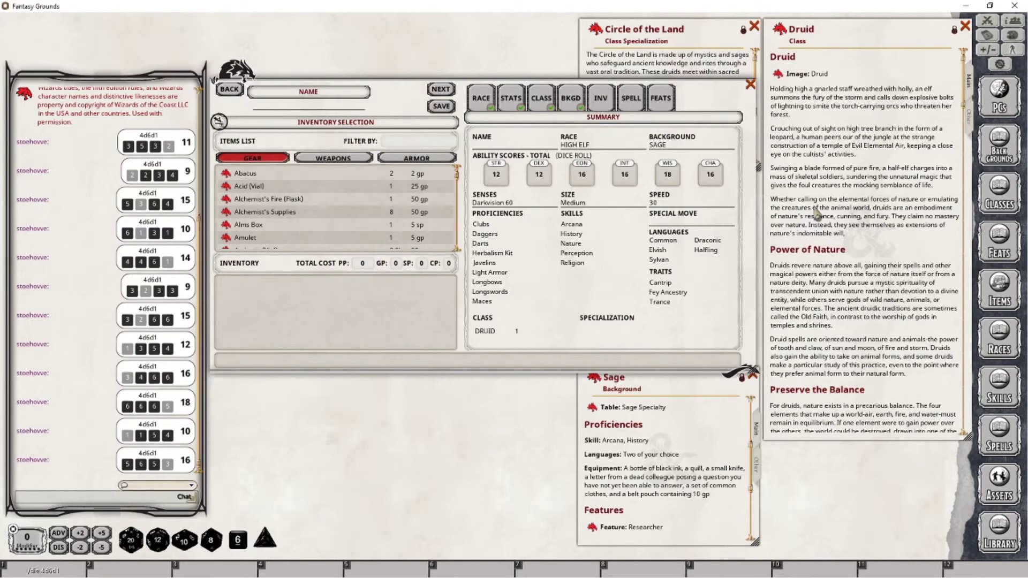
pyautogui.scroll(-15, 831, 317)
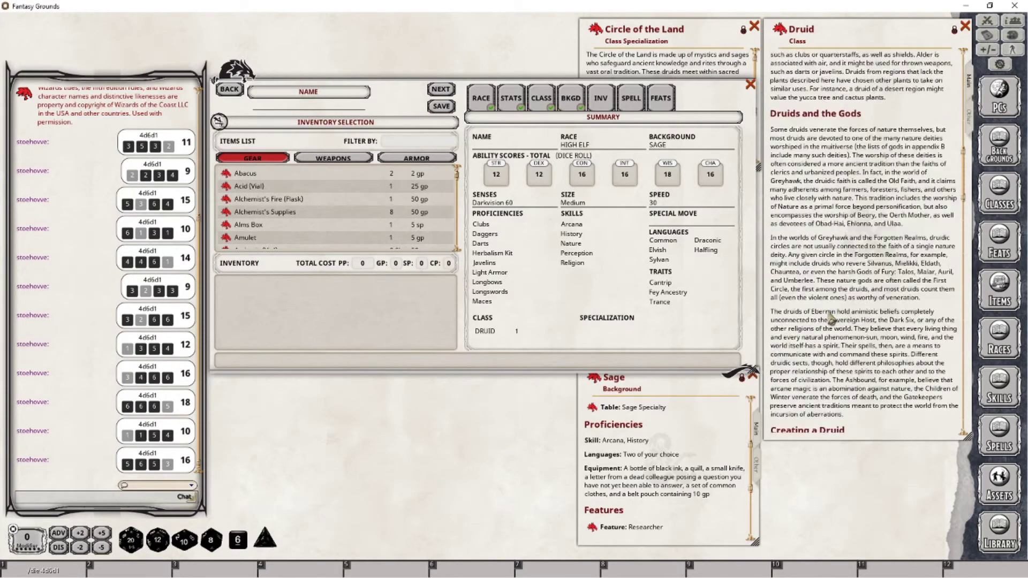
pyautogui.scroll(-15, 831, 317)
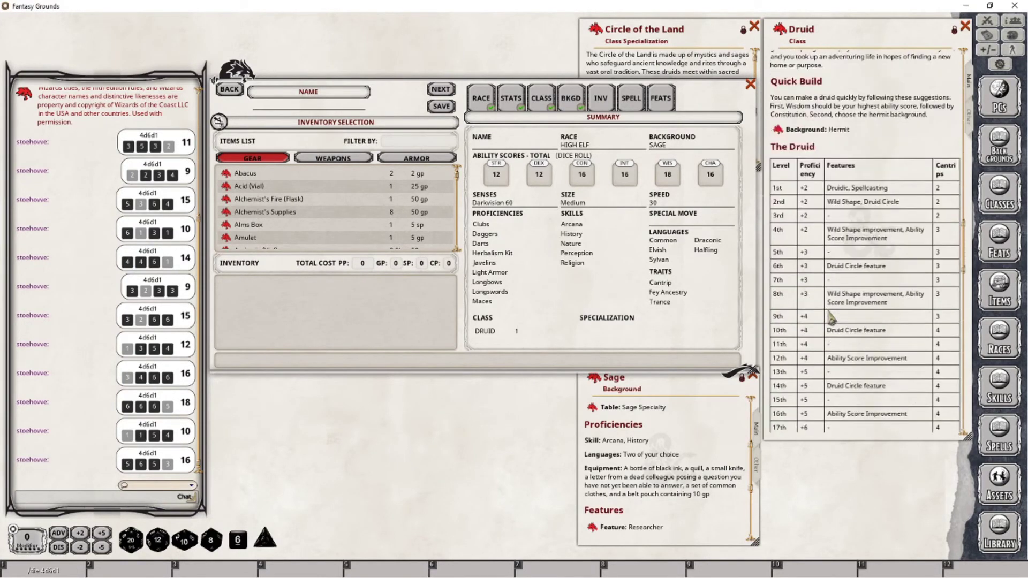
pyautogui.scroll(-12, 831, 318)
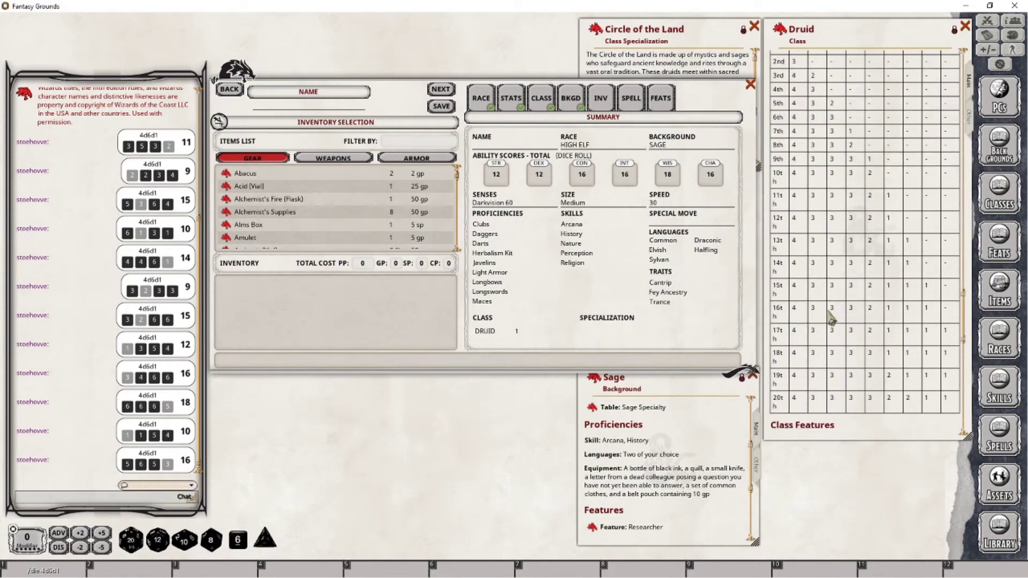
pyautogui.scroll(-2, 832, 317)
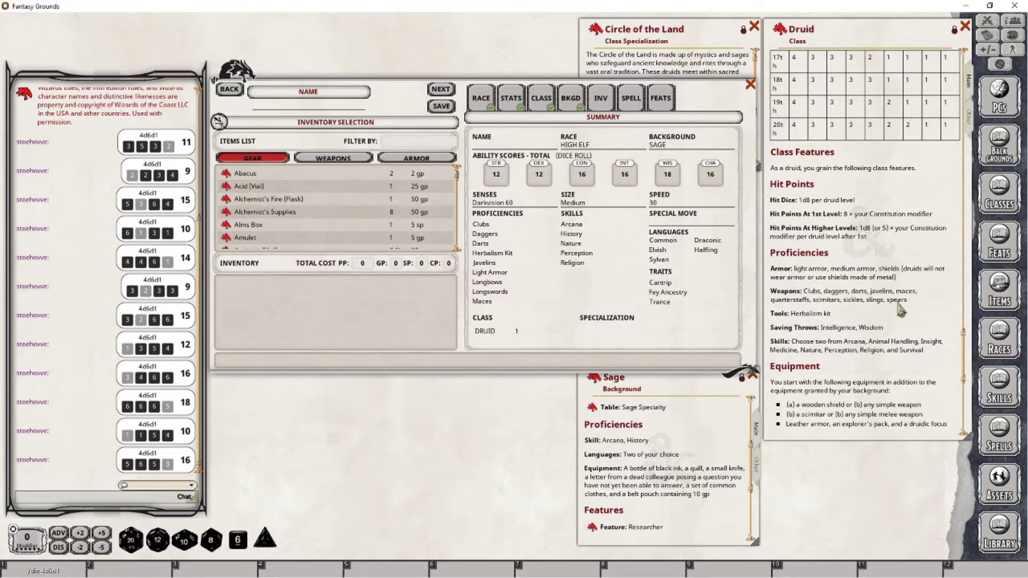
pyautogui.scroll(-2, 884, 300)
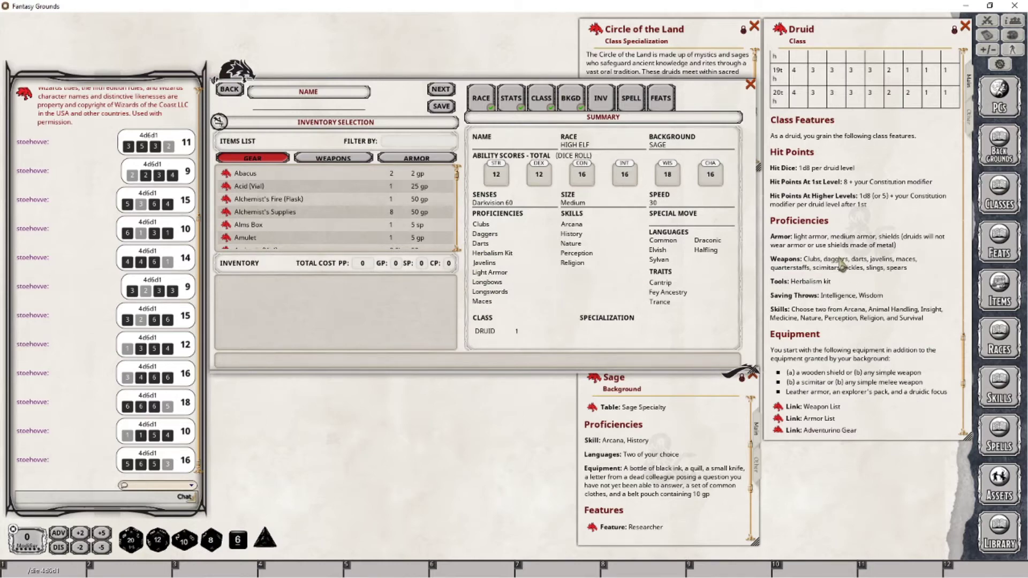
pyautogui.scroll(-3, 851, 335)
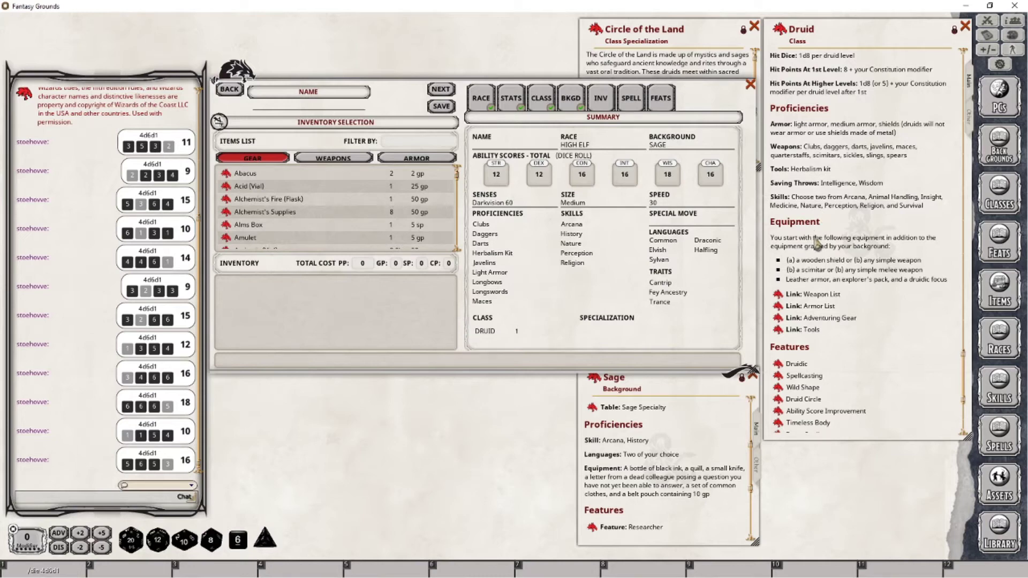
pyautogui.click(670, 445)
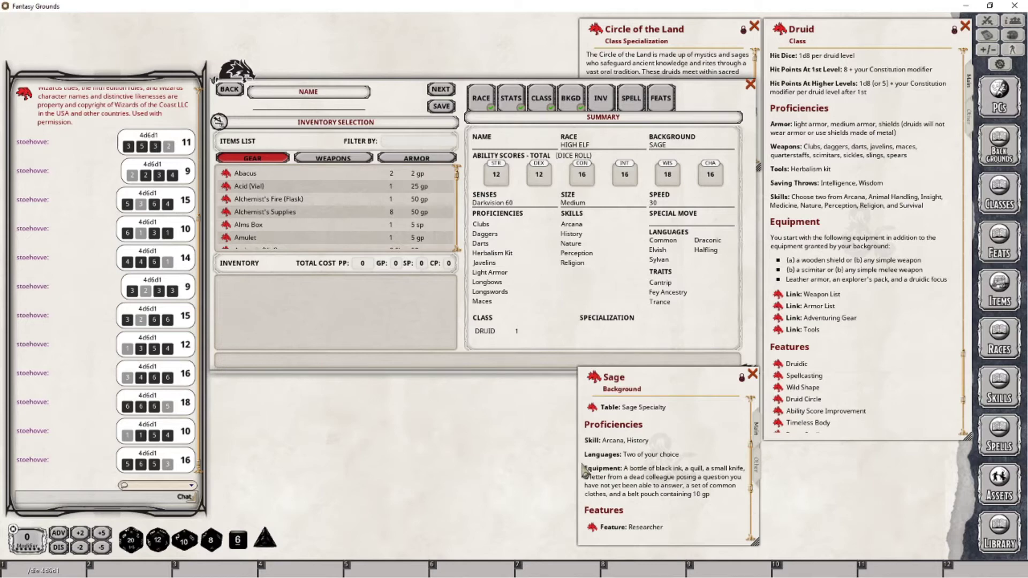
# Close the Circle of the Land record and add a Quarterstaff from the druid's linked weapon list to the inventory.
pyautogui.click(753, 27)
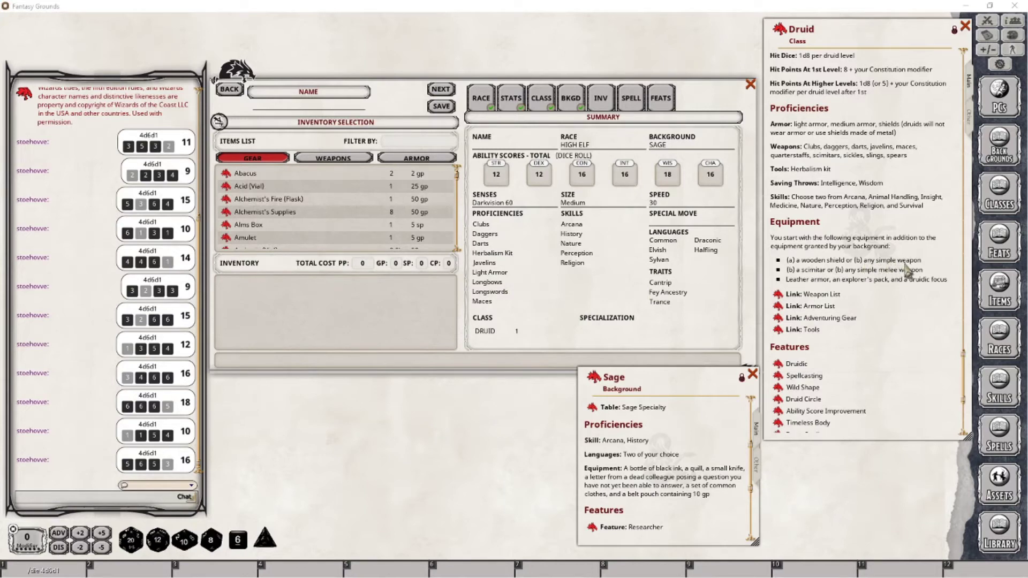
pyautogui.click(777, 294)
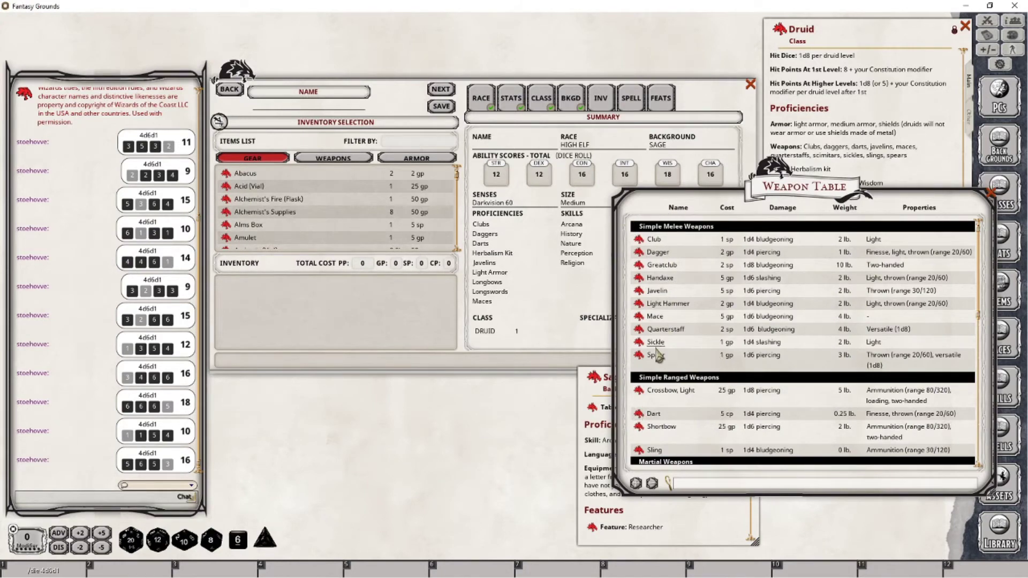
pyautogui.click(857, 143)
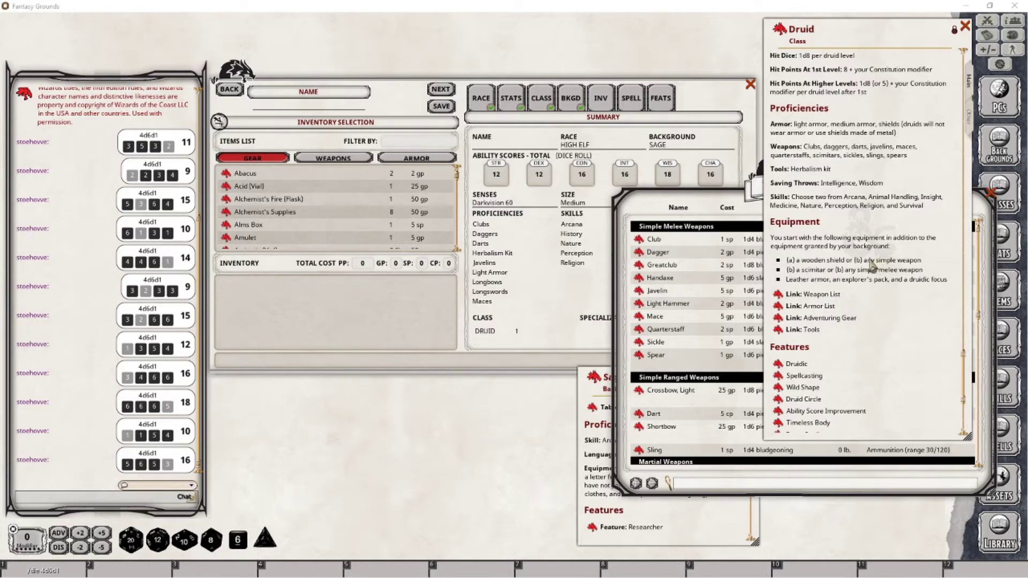
pyautogui.click(731, 206)
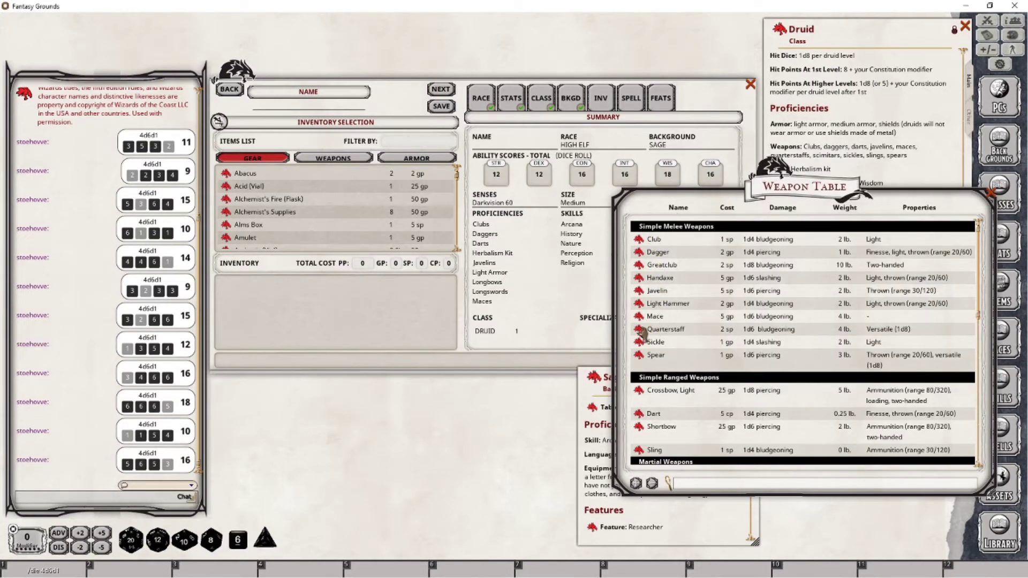
pyautogui.moveTo(640, 330); pyautogui.dragTo(333, 318)
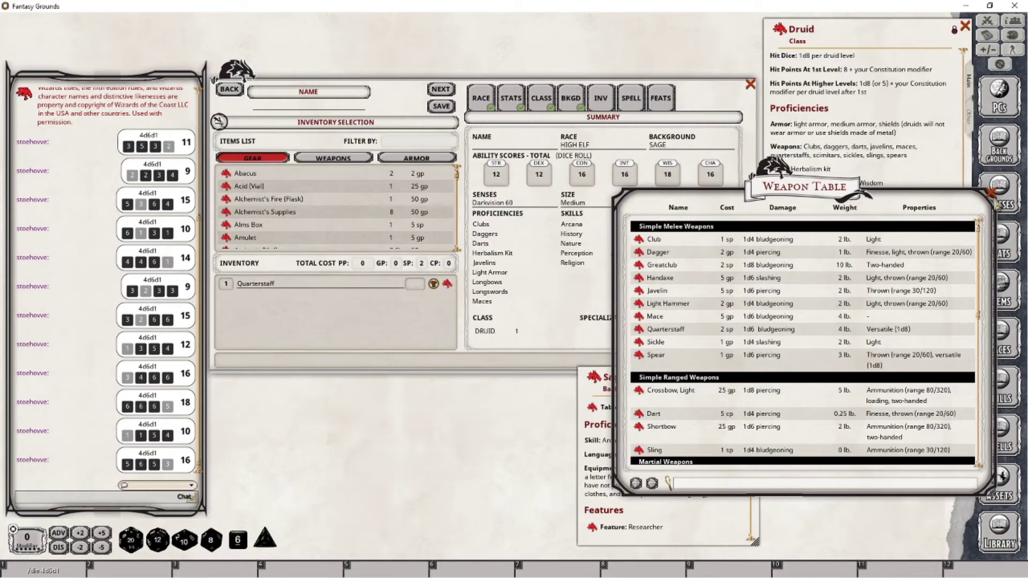
# Check the druid's second weapon option, add a Scimitar from the Martial Weapons to the inventory, and close the weapon table.
pyautogui.click(872, 125)
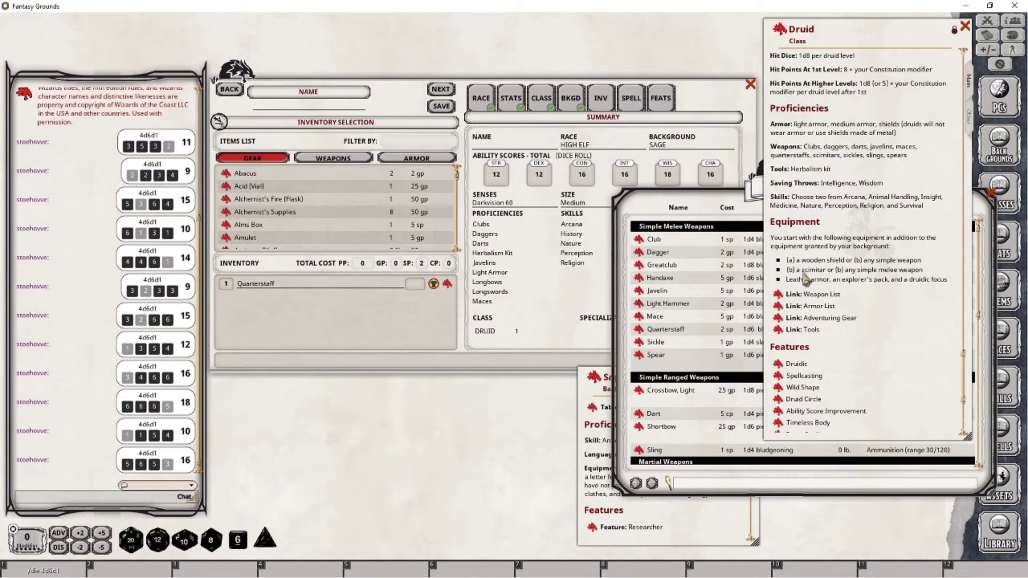
pyautogui.click(710, 198)
pyautogui.scroll(-8, 720, 370)
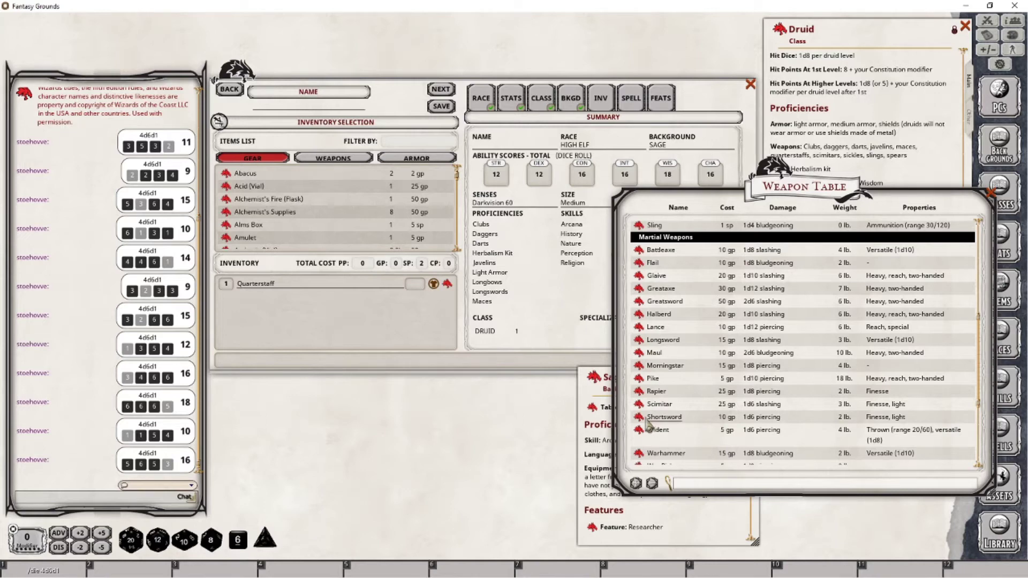
pyautogui.moveTo(638, 406); pyautogui.dragTo(260, 315)
pyautogui.click(907, 142)
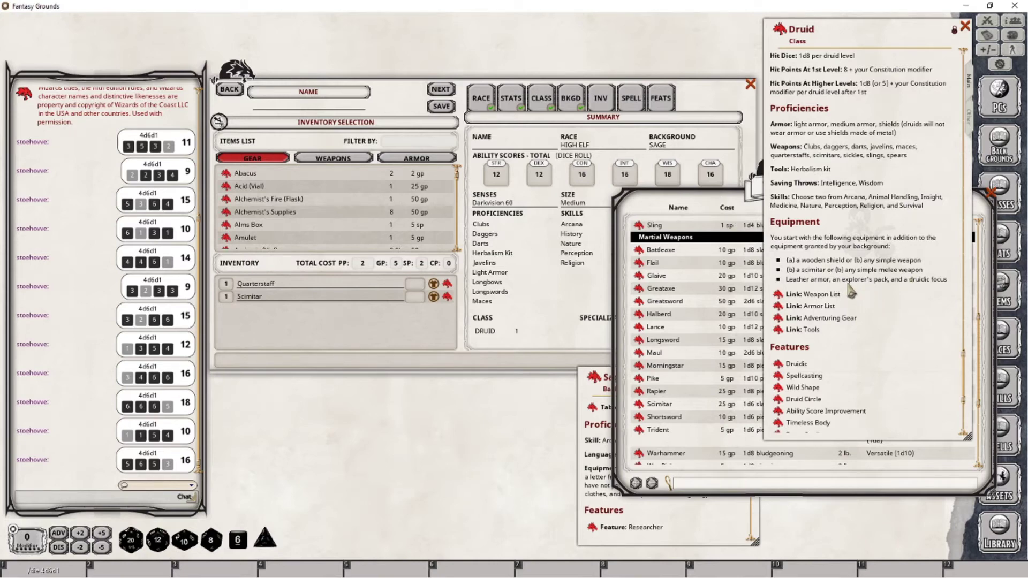
pyautogui.click(710, 201)
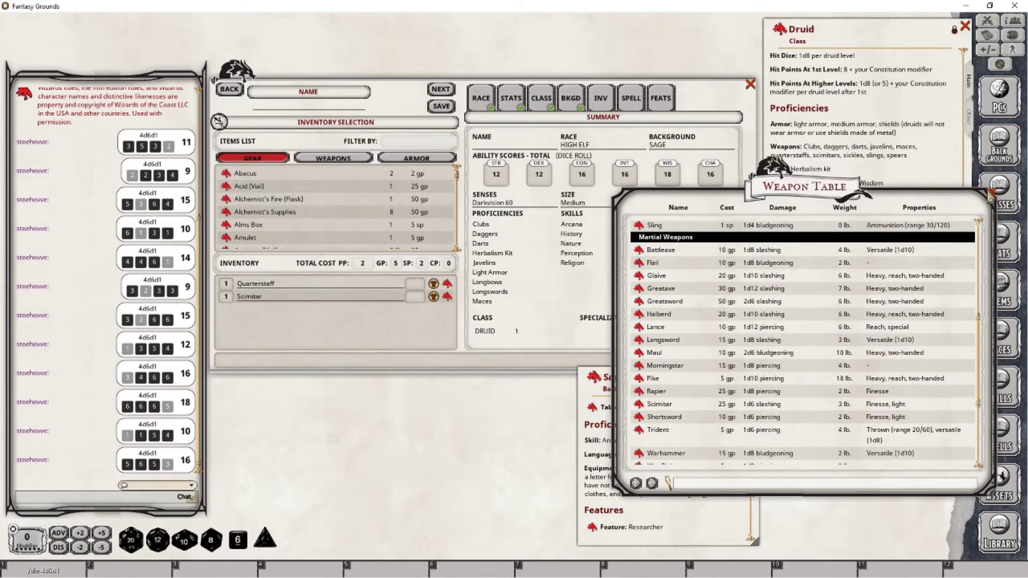
pyautogui.click(991, 196)
# Add Leather armor from the armor items to the inventory.
pyautogui.click(401, 161)
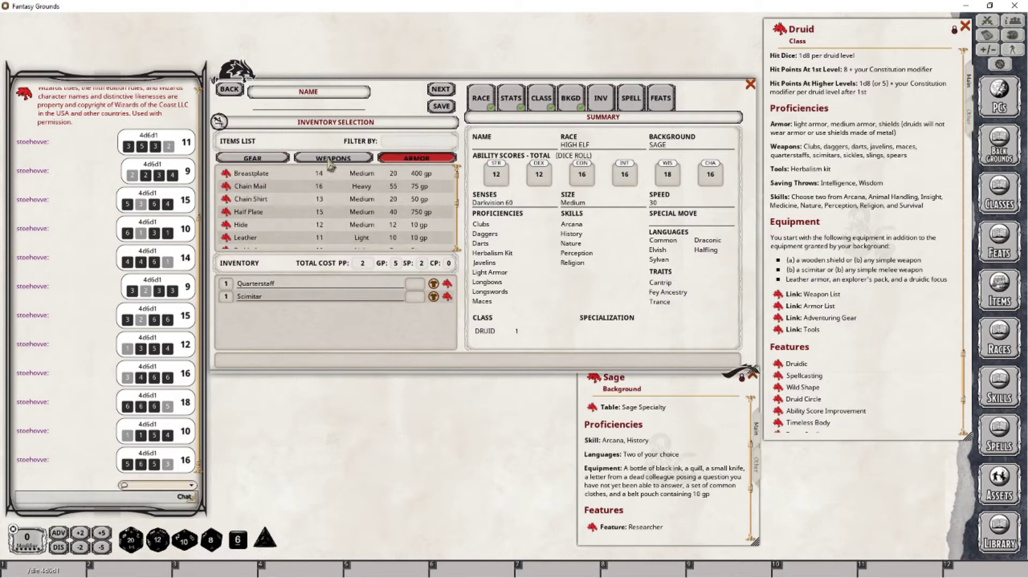
pyautogui.scroll(-2, 256, 204)
pyautogui.moveTo(226, 206); pyautogui.dragTo(261, 340)
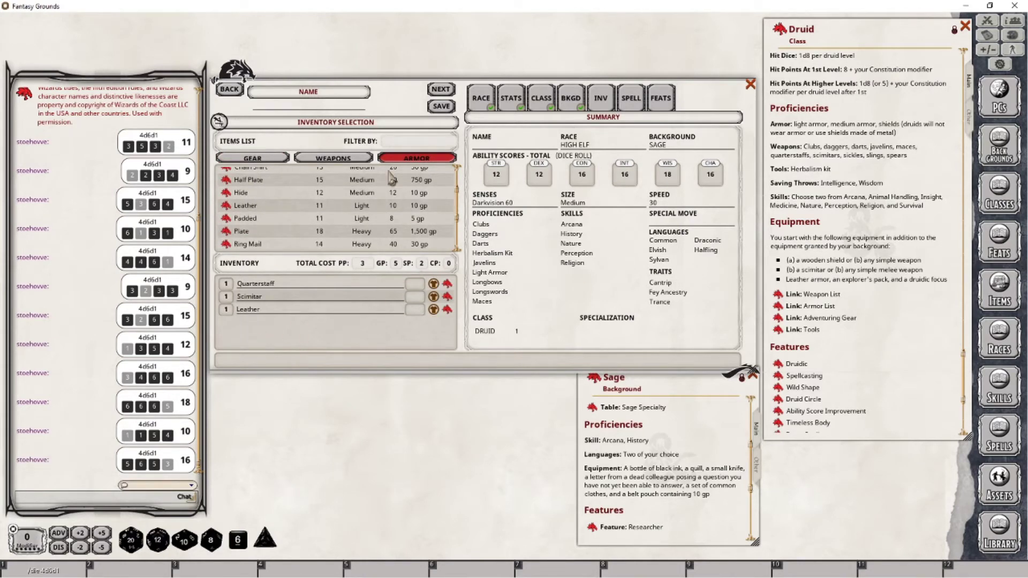
# Filter the gear items by "ex" and add the Explorer's Pack to the inventory.
pyautogui.click(251, 160)
pyautogui.click(417, 142)
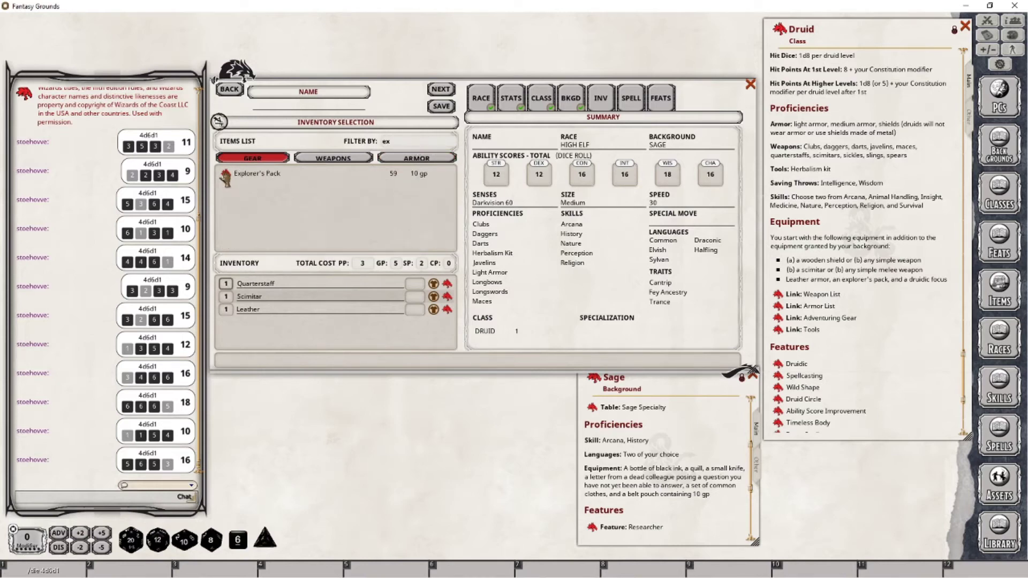
pyautogui.moveTo(247, 323); pyautogui.dragTo(245, 322)
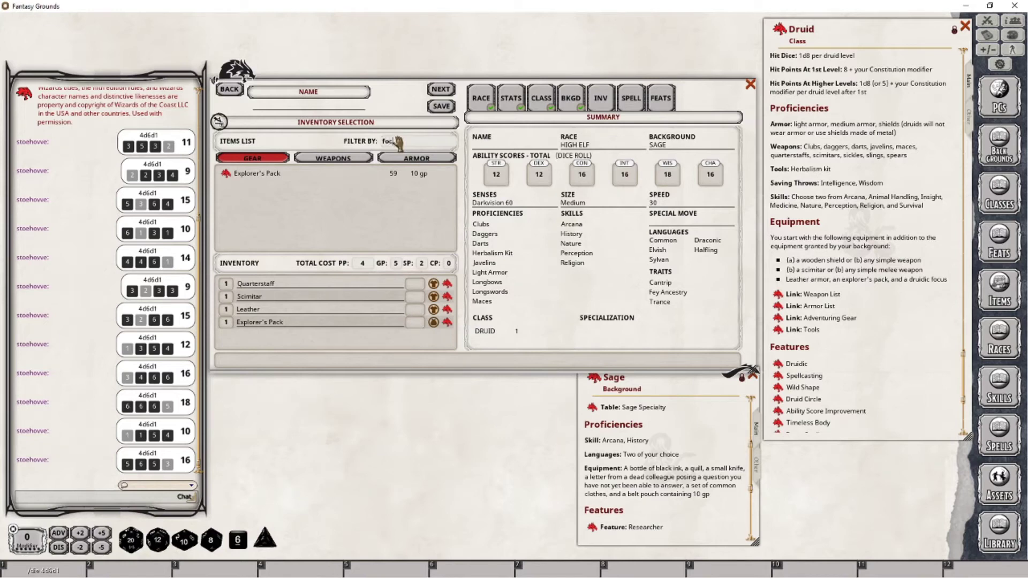
# Search the weapon, armor and gear items for a druidic focus using the filter "focu".
pyautogui.write('u')
pyautogui.click(333, 158)
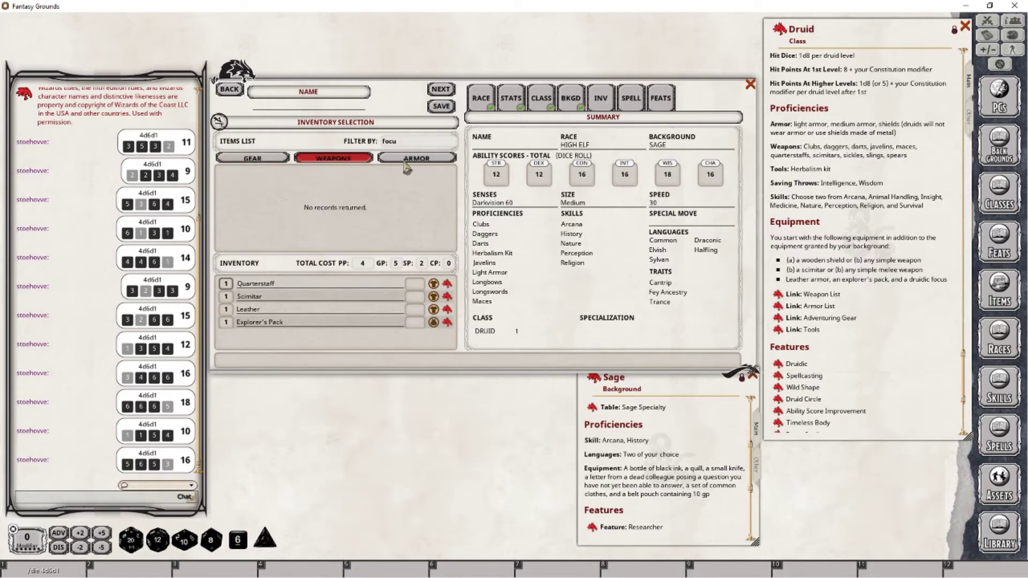
pyautogui.click(410, 161)
pyautogui.click(333, 159)
pyautogui.click(252, 158)
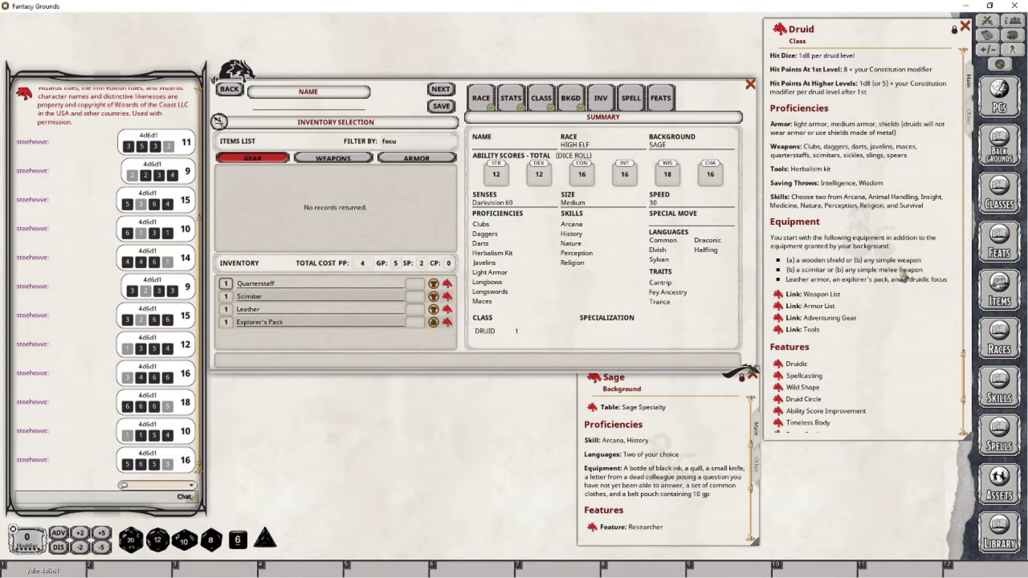
# Look up the druidic focus options in the Adventuring Gear table, add a Yew Wand to the inventory, and close the table.
pyautogui.click(778, 319)
pyautogui.scroll(-3, 632, 364)
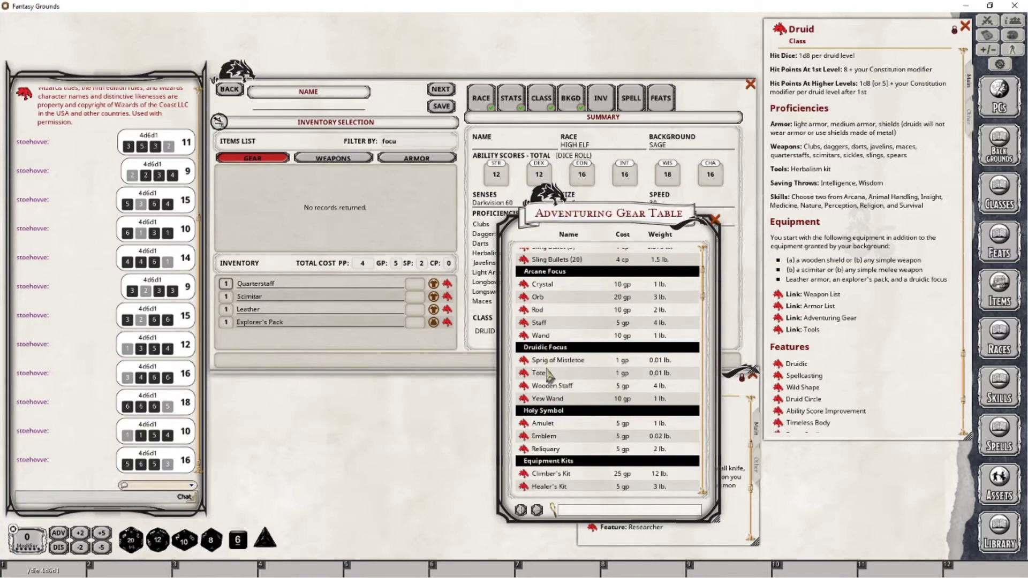
pyautogui.click(402, 142)
pyautogui.doubleClick(404, 143)
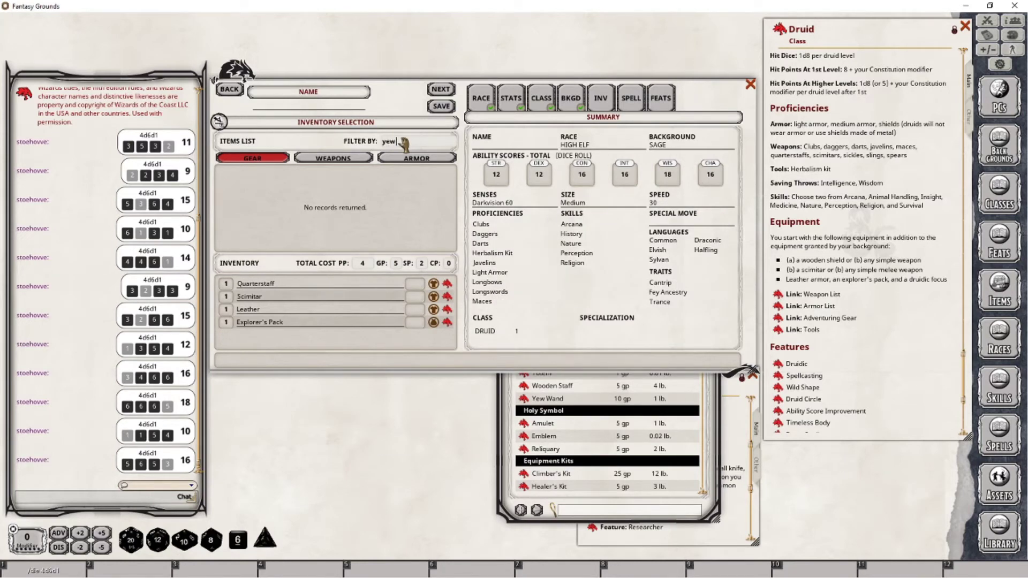
pyautogui.write('yew')
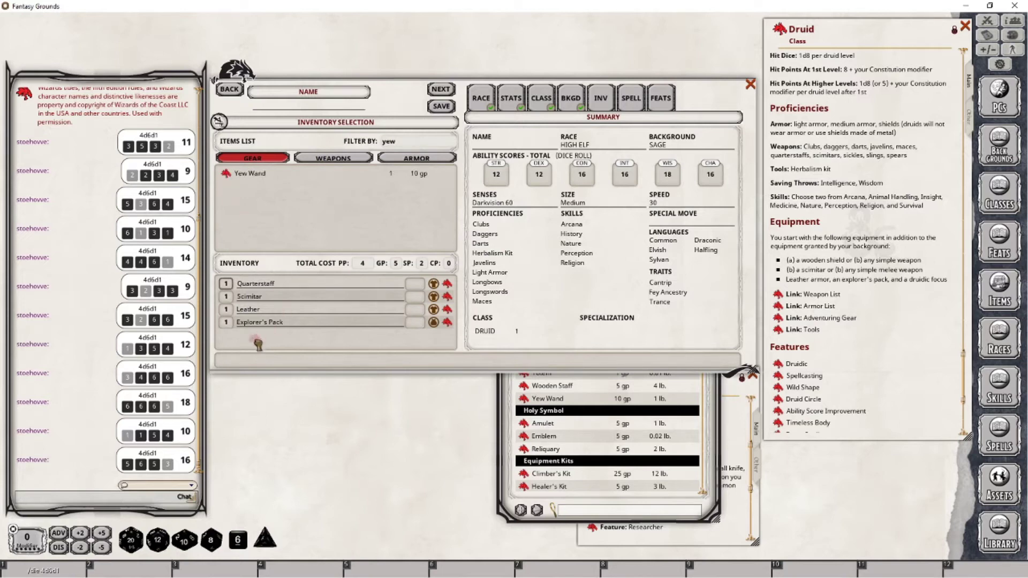
pyautogui.moveTo(258, 345); pyautogui.dragTo(260, 343)
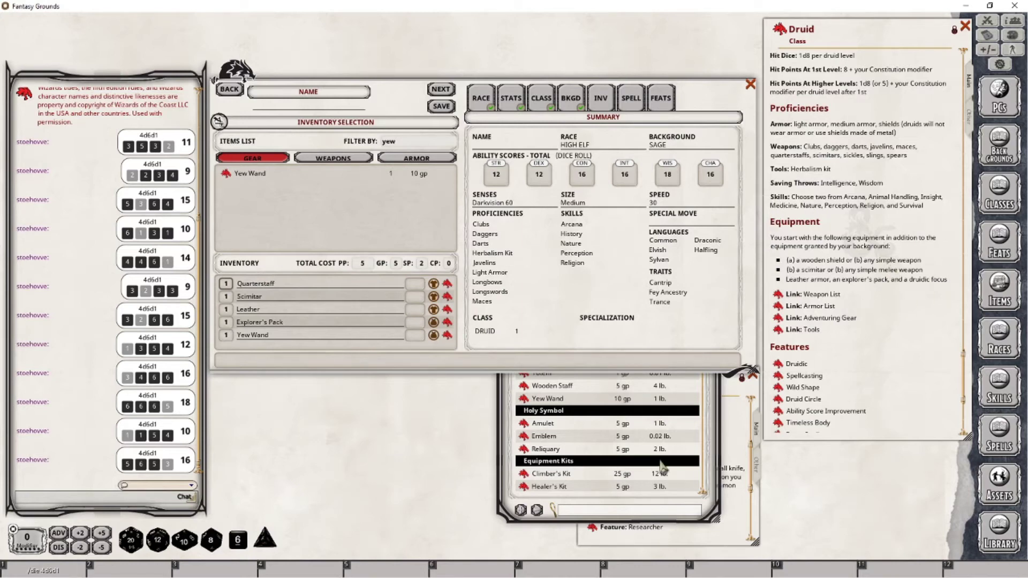
pyautogui.click(673, 507)
pyautogui.click(715, 219)
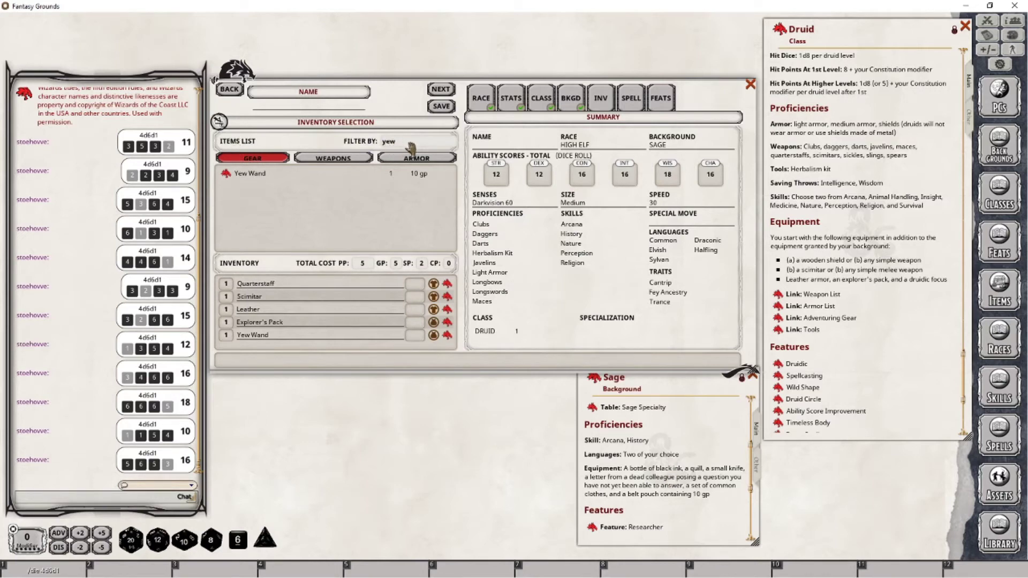
# Filter the gear items by "ink" and add the Ink (1-ounce Bottle) to the inventory.
pyautogui.press('BackSpace')
pyautogui.press('BackSpace')
pyautogui.press('BackSpace')
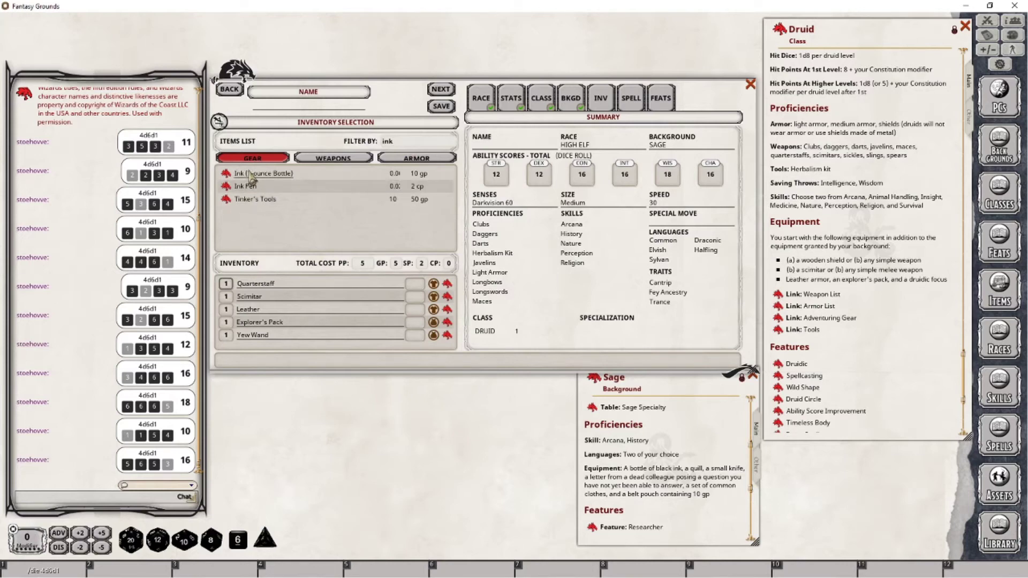
pyautogui.moveTo(238, 177)
pyautogui.mouseDown()
pyautogui.moveTo(228, 178)
pyautogui.moveTo(294, 340)
pyautogui.mouseUp()
# Search the gear for a quill using "qui", then filter by "ink" and add the Ink Pen to the inventory.
pyautogui.click(399, 141)
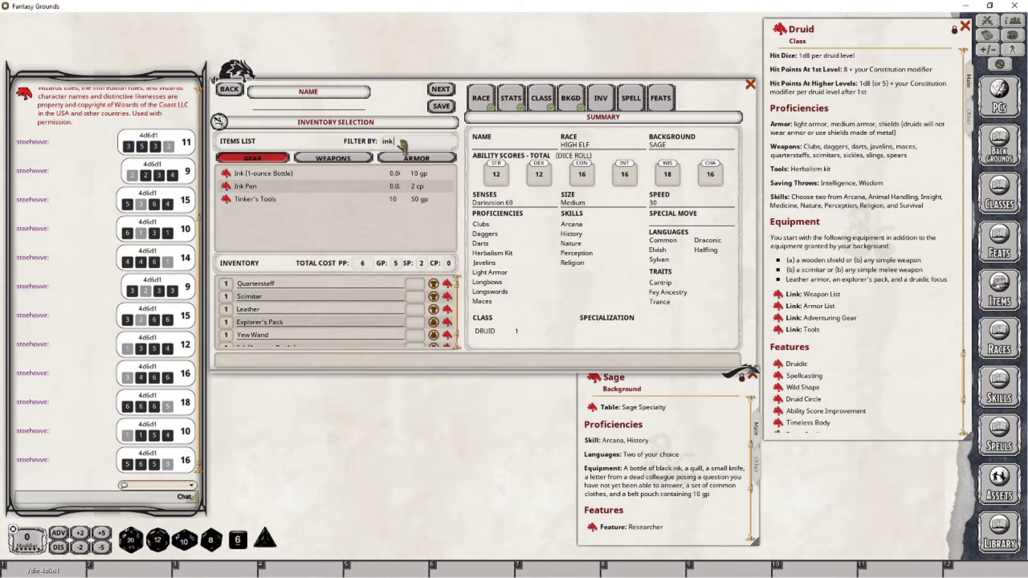
pyautogui.press('BackSpace')
pyautogui.press('BackSpace')
pyautogui.press('BackSpace')
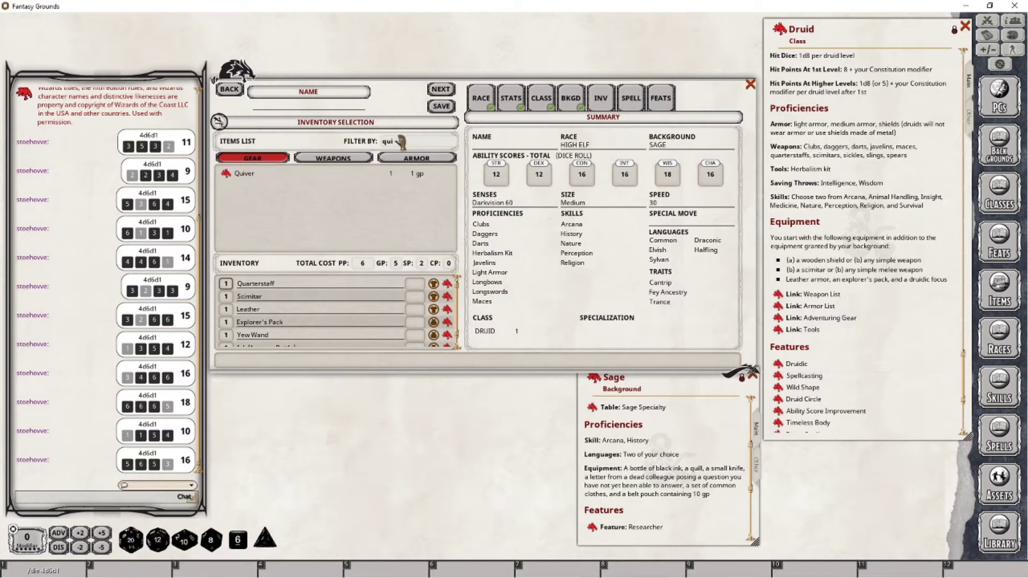
pyautogui.press('BackSpace')
pyautogui.press('BackSpace')
pyautogui.press('BackSpace')
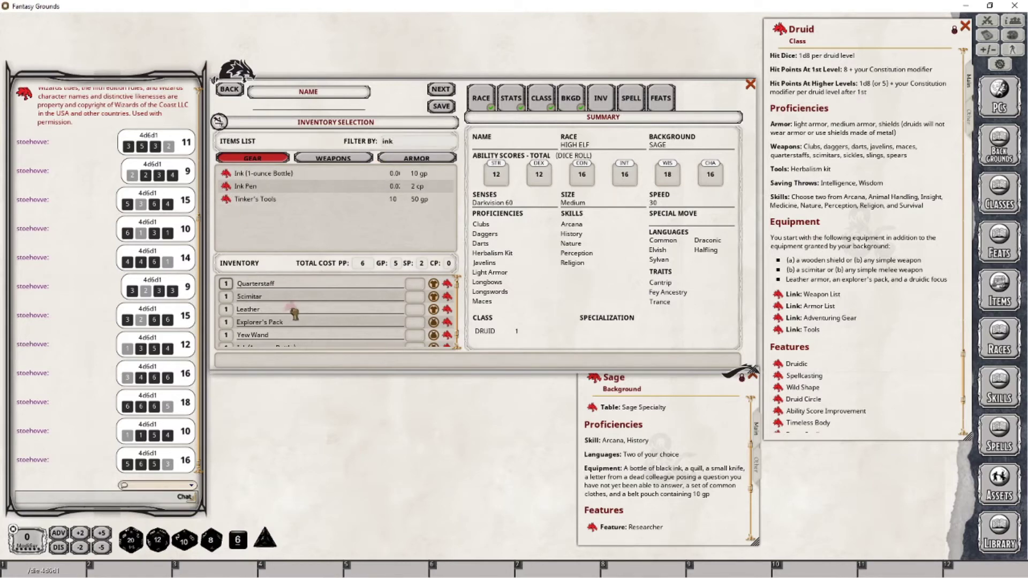
pyautogui.moveTo(293, 312); pyautogui.dragTo(293, 313)
# Filter the gear items by "knif" and add the Knife (Small) to the inventory.
pyautogui.click(410, 143)
pyautogui.hotkey('shift', 'Home')
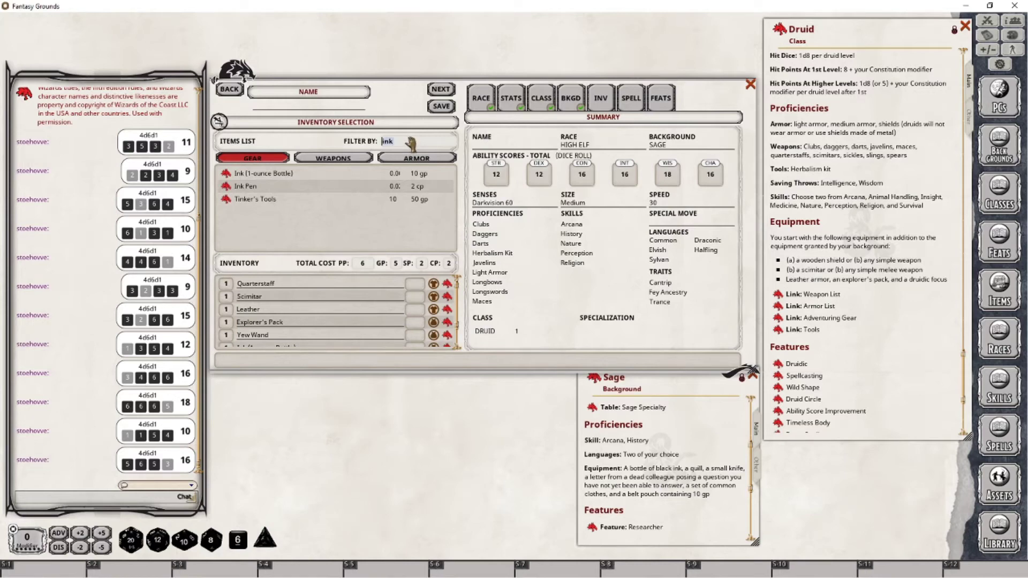
pyautogui.press('BackSpace')
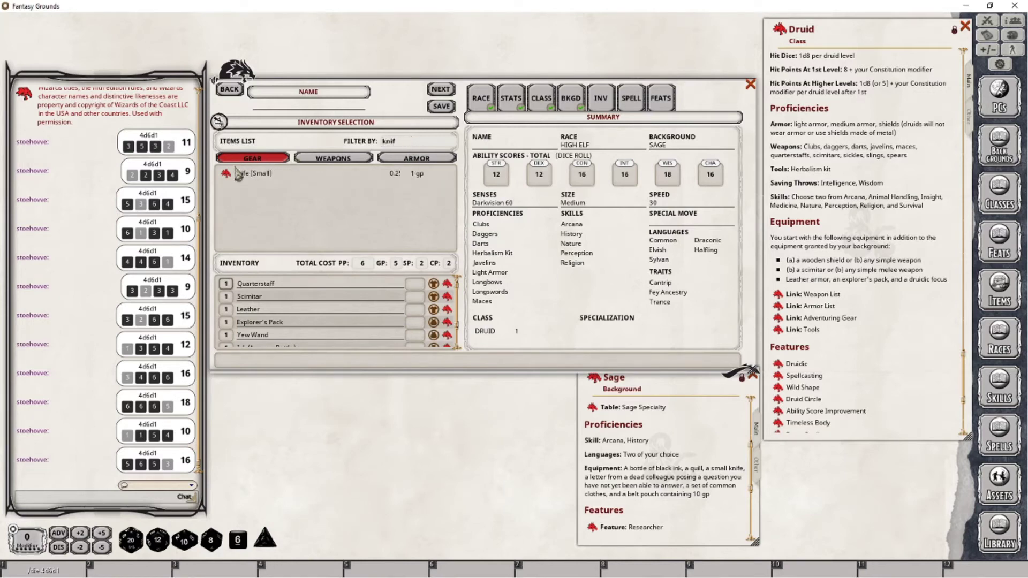
pyautogui.moveTo(239, 174); pyautogui.dragTo(263, 322)
# Filter the gear items by "scro", read the details of Case, Map Or Scroll, and close them.
pyautogui.click(405, 143)
pyautogui.press('BackSpace')
pyautogui.press('BackSpace')
pyautogui.press('BackSpace')
pyautogui.press('BackSpace')
pyautogui.click(270, 185)
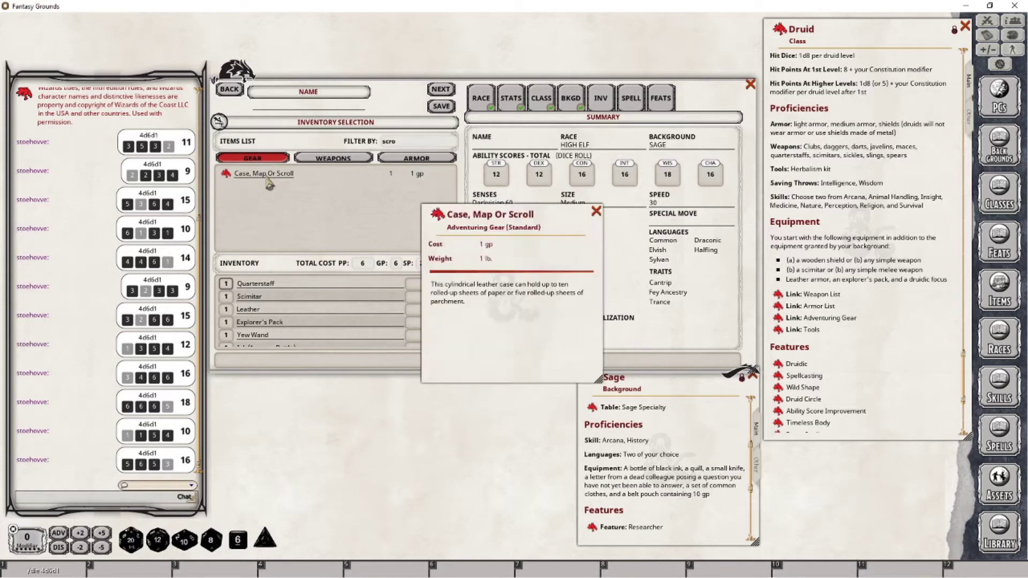
pyautogui.moveTo(487, 224); pyautogui.dragTo(443, 369)
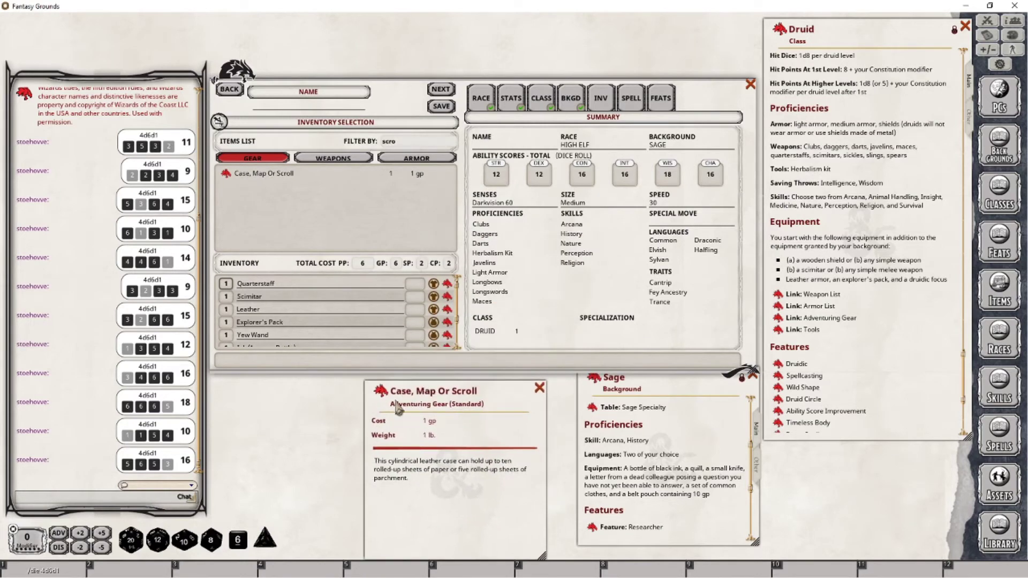
pyautogui.click(556, 350)
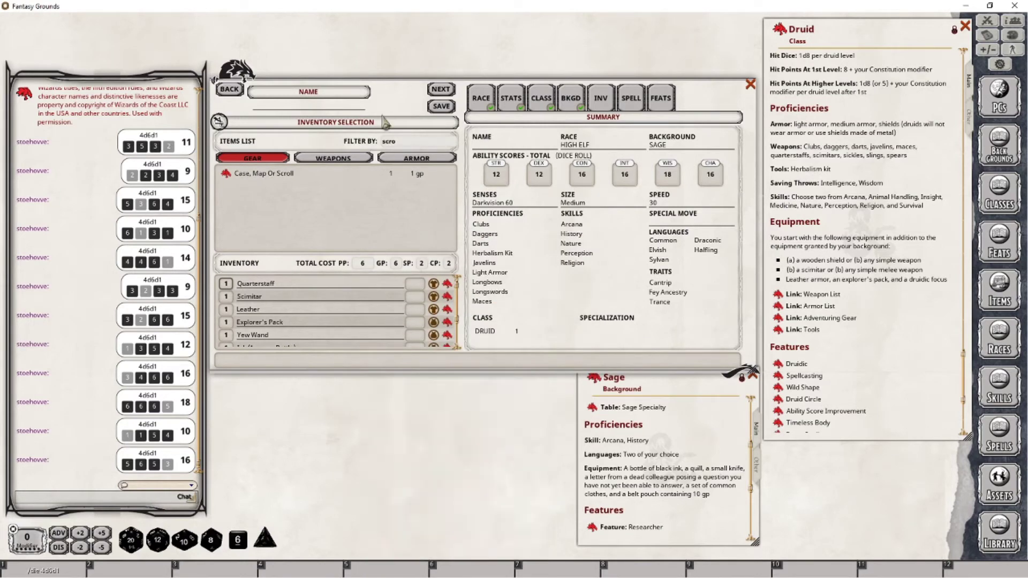
# Filter the gear items by "pape" and add Paper (One Sheet) to the inventory.
pyautogui.doubleClick(402, 142)
pyautogui.write('pape')
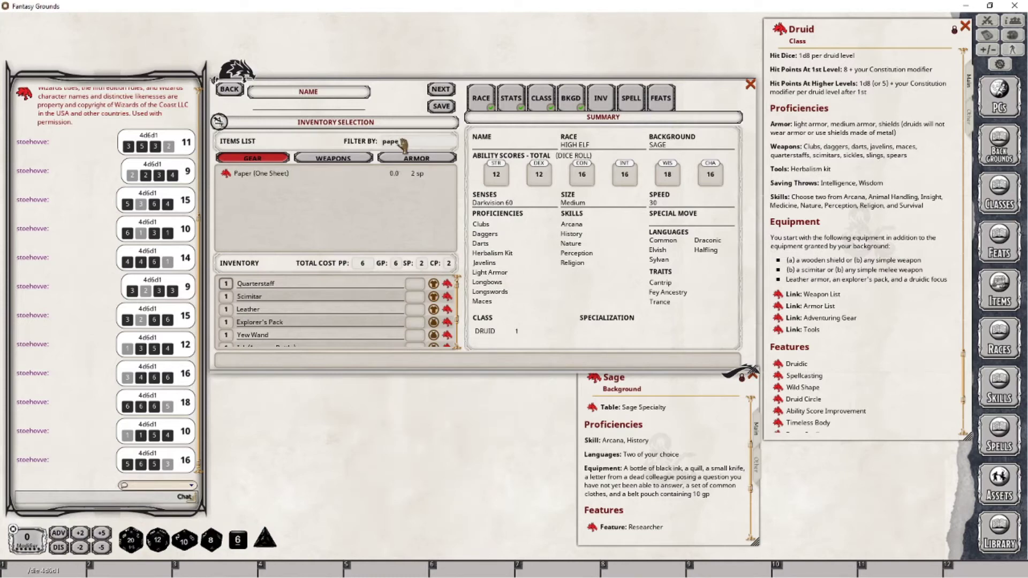
pyautogui.moveTo(227, 174); pyautogui.dragTo(318, 306)
pyautogui.scroll(-3, 318, 306)
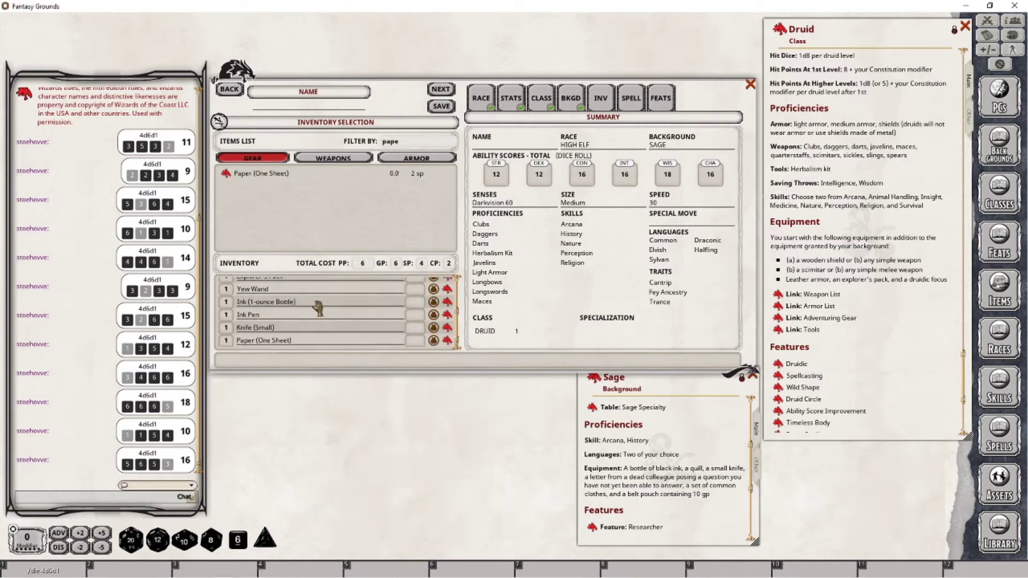
# Rename the Paper (One Sheet) inventory entry as a letter from the named colleague and check its item details.
pyautogui.click(309, 342)
pyautogui.hotkey('shift', 'Home')
pyautogui.press('BackSpace')
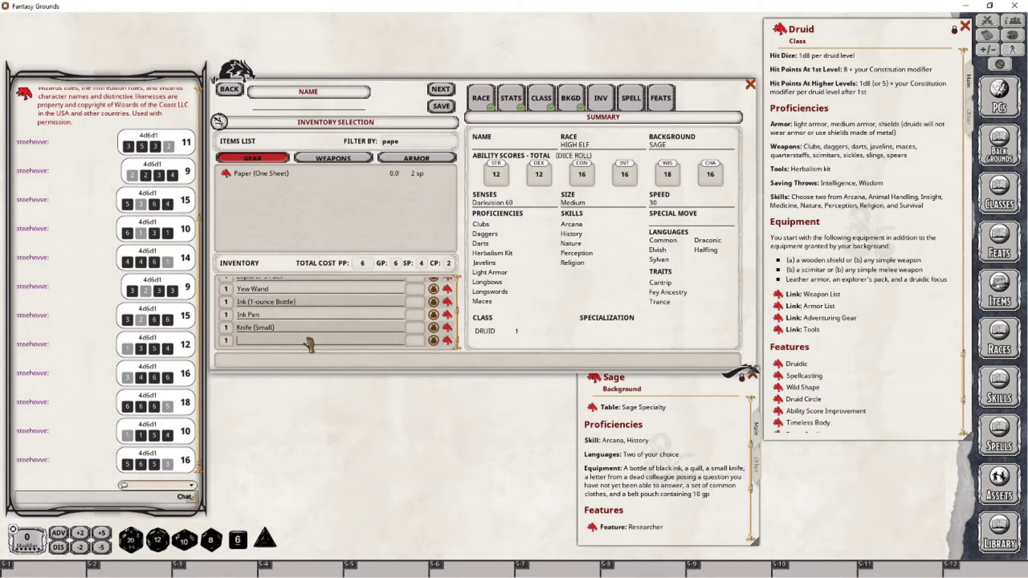
pyautogui.write('A lead')
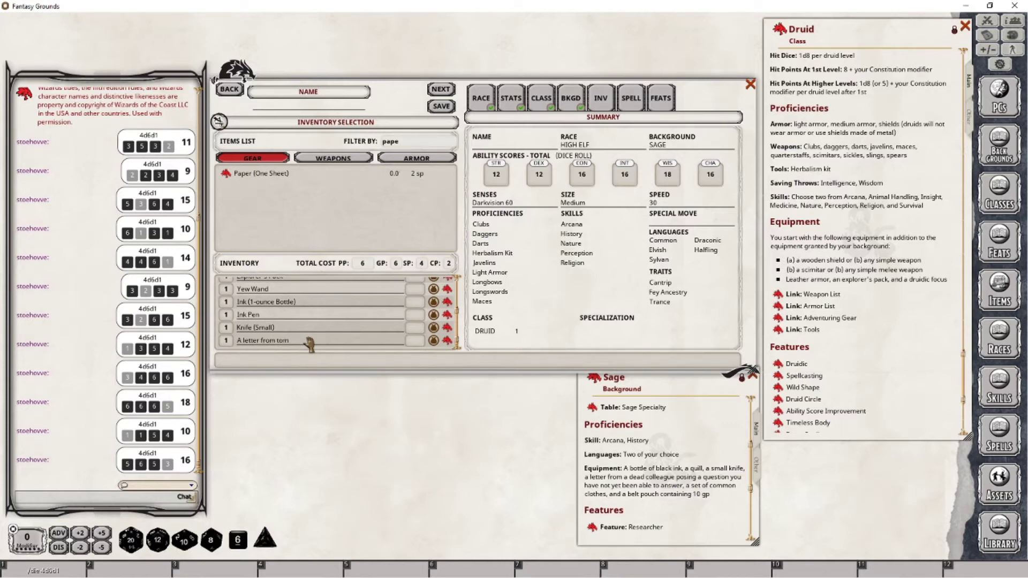
pyautogui.click(447, 340)
pyautogui.moveTo(489, 220); pyautogui.dragTo(387, 321)
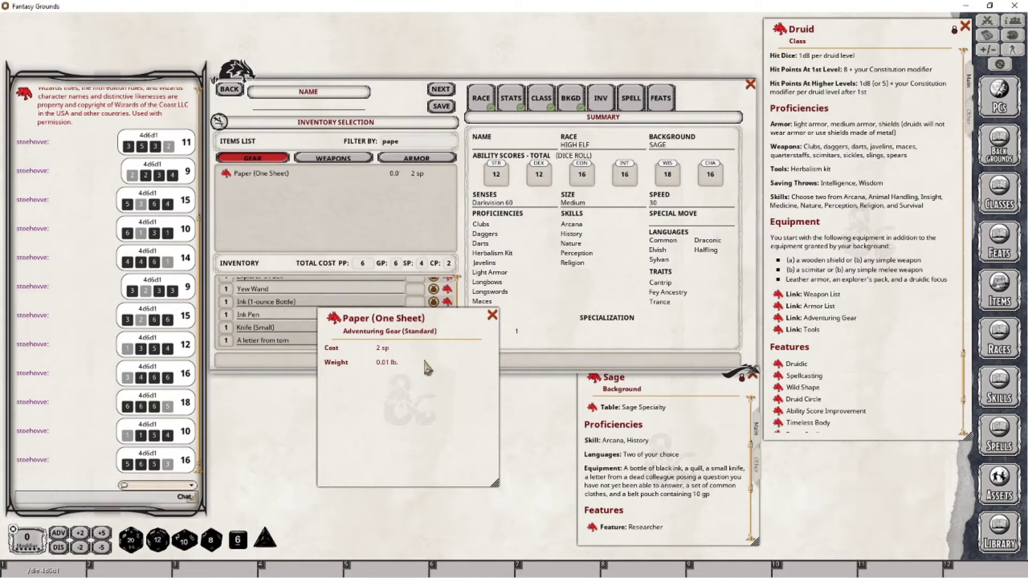
pyautogui.click(492, 315)
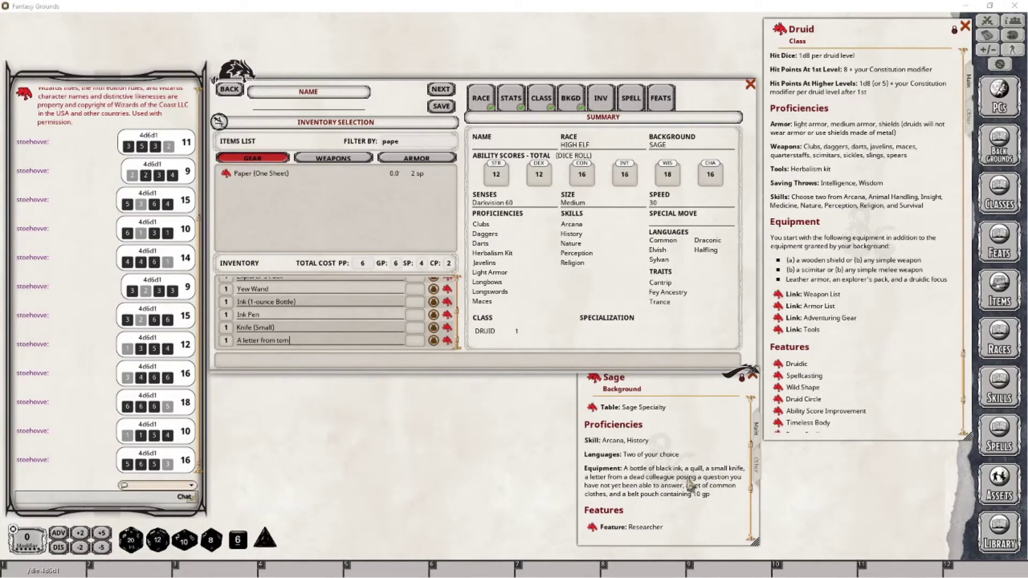
# Filter the gear items by "cloth" and add Clothes, Common to the inventory.
pyautogui.click(409, 142)
pyautogui.hotkey('shift', 'Home')
pyautogui.write('c')
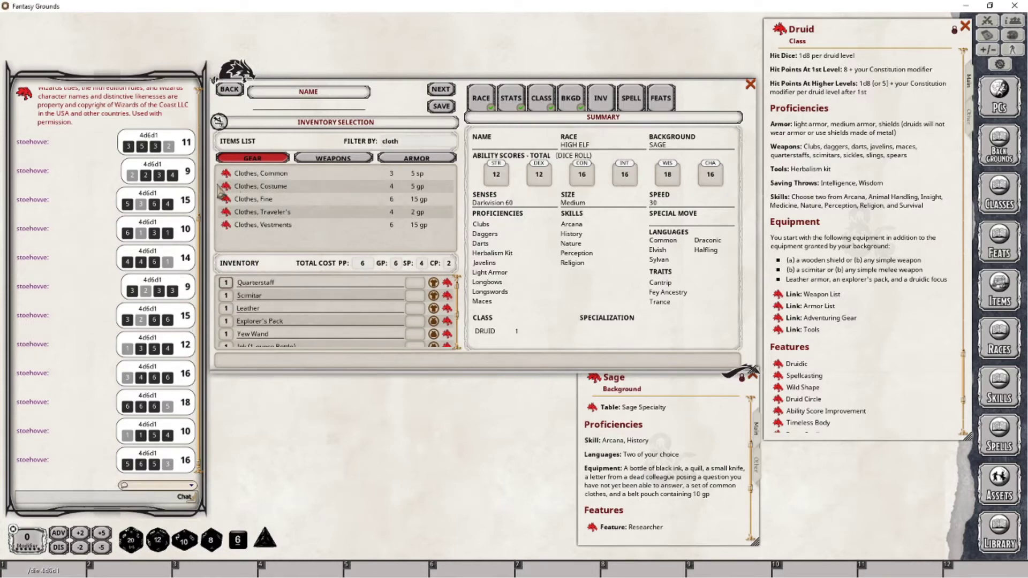
pyautogui.moveTo(226, 174); pyautogui.dragTo(315, 368)
pyautogui.moveTo(226, 174); pyautogui.dragTo(320, 323)
# Filter the gear items by "pou" and add the Pouch to the inventory.
pyautogui.click(407, 141)
pyautogui.hotkey('ctrl', 'a')
pyautogui.press('BackSpace')
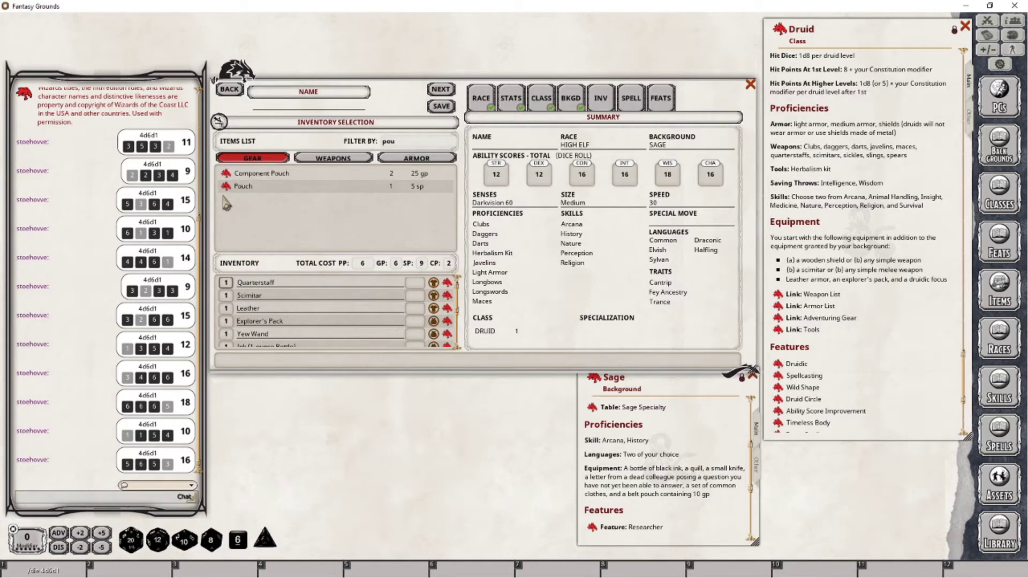
pyautogui.doubleClick(348, 187)
# Check the available feats, name the character "A Druid", and save it from the wizard.
pyautogui.click(662, 99)
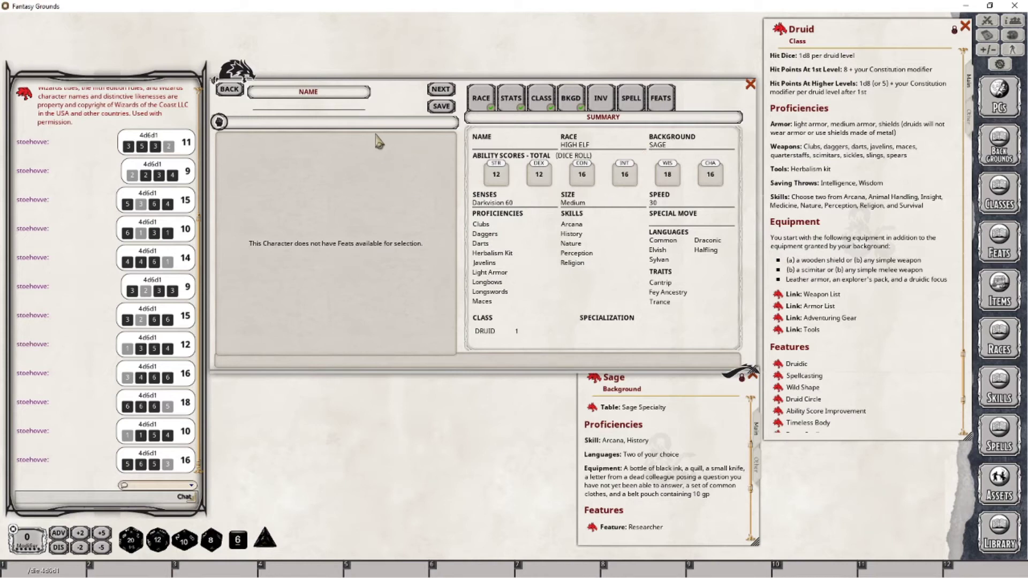
pyautogui.click(340, 110)
pyautogui.write('A Druid')
pyautogui.click(445, 114)
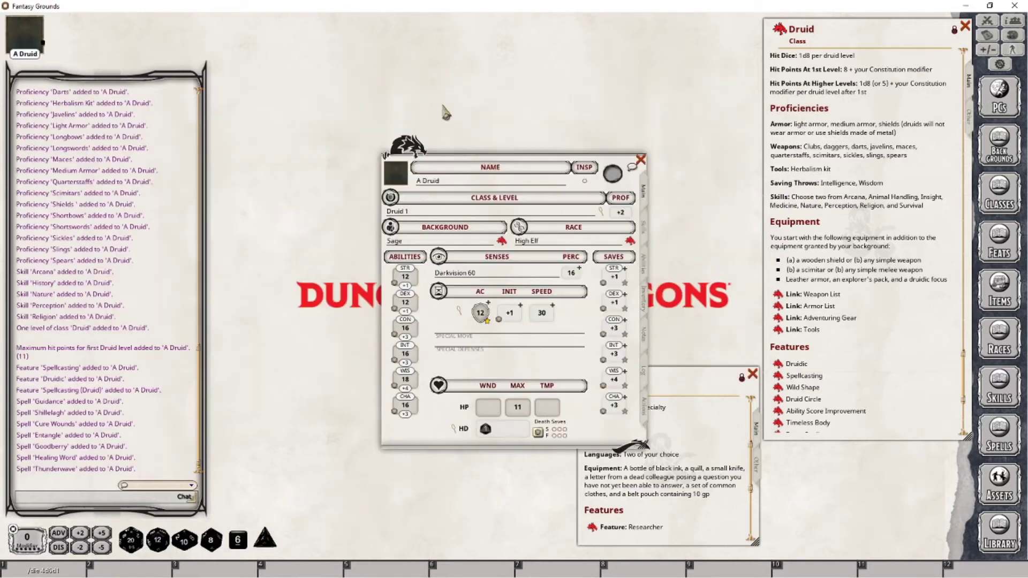
# Move the new character sheet clear of the Sage reference and mark Intelligence and Wisdom saving throws as proficient.
pyautogui.moveTo(474, 152); pyautogui.dragTo(319, 73)
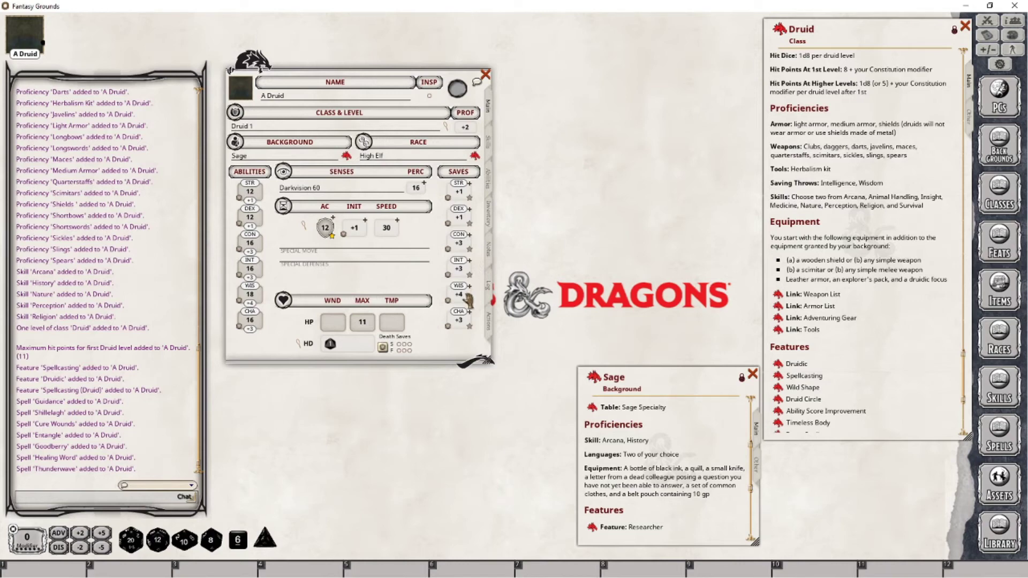
pyautogui.click(470, 275)
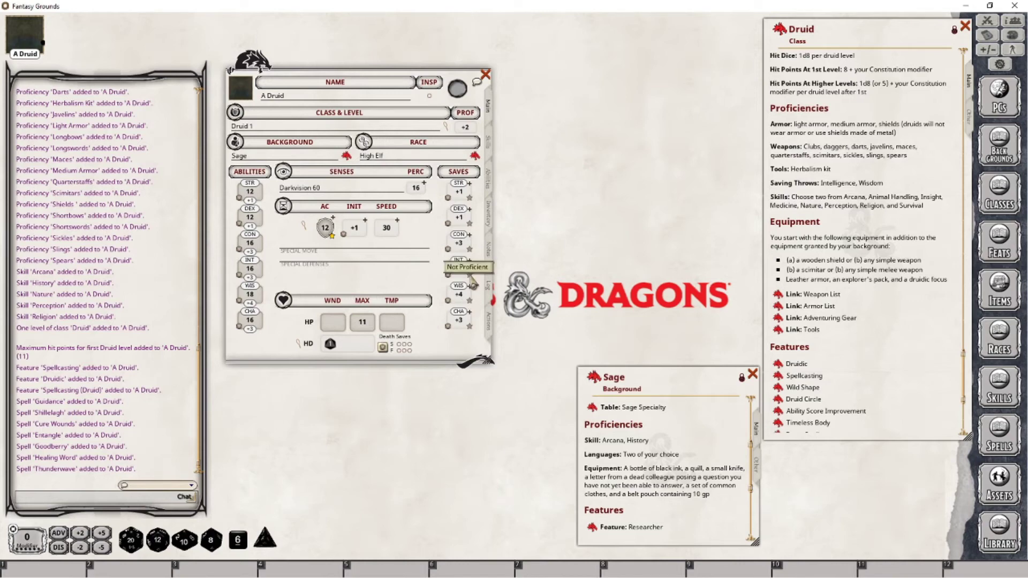
pyautogui.click(469, 300)
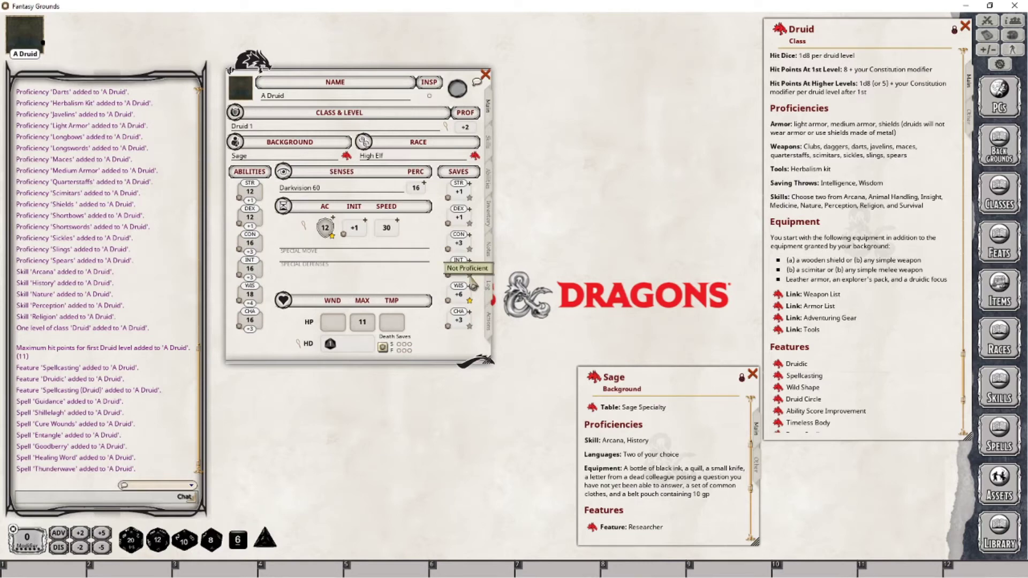
pyautogui.click(470, 276)
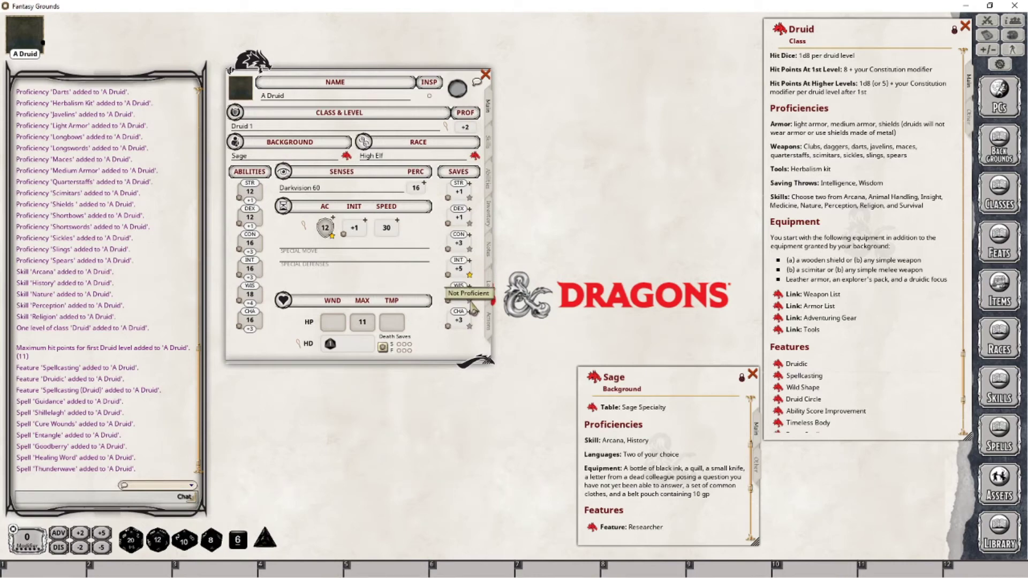
pyautogui.click(470, 302)
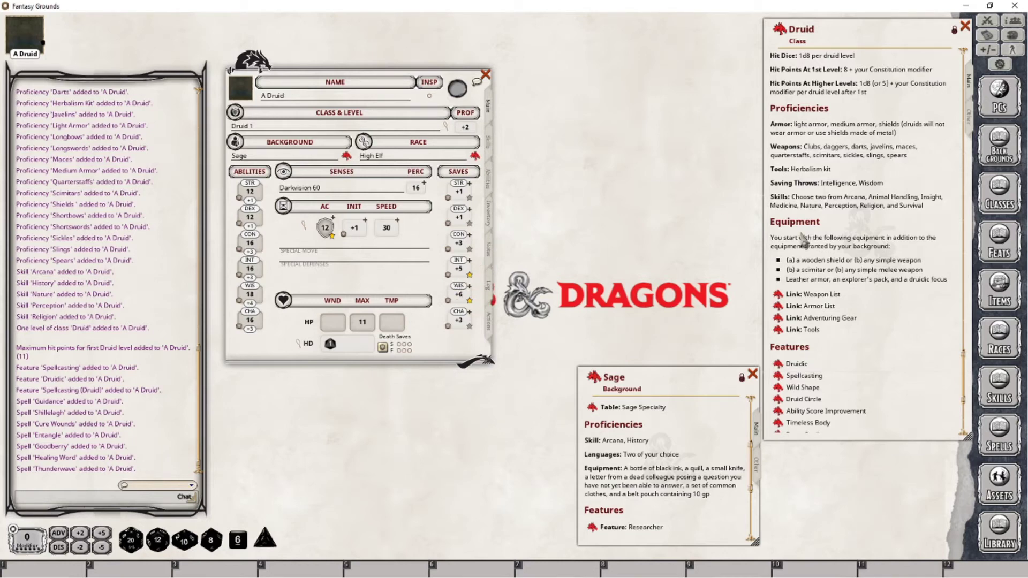
# Review the character's weapons, spell slots and druid spells, and return to the main character page.
pyautogui.hotkey('alt', 'Tab')
pyautogui.click(489, 325)
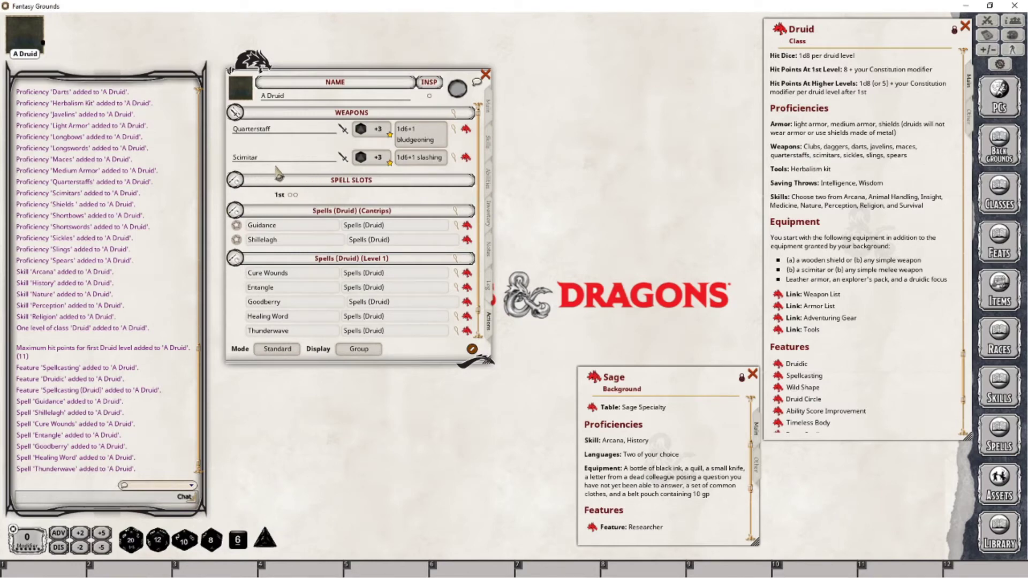
pyautogui.click(488, 107)
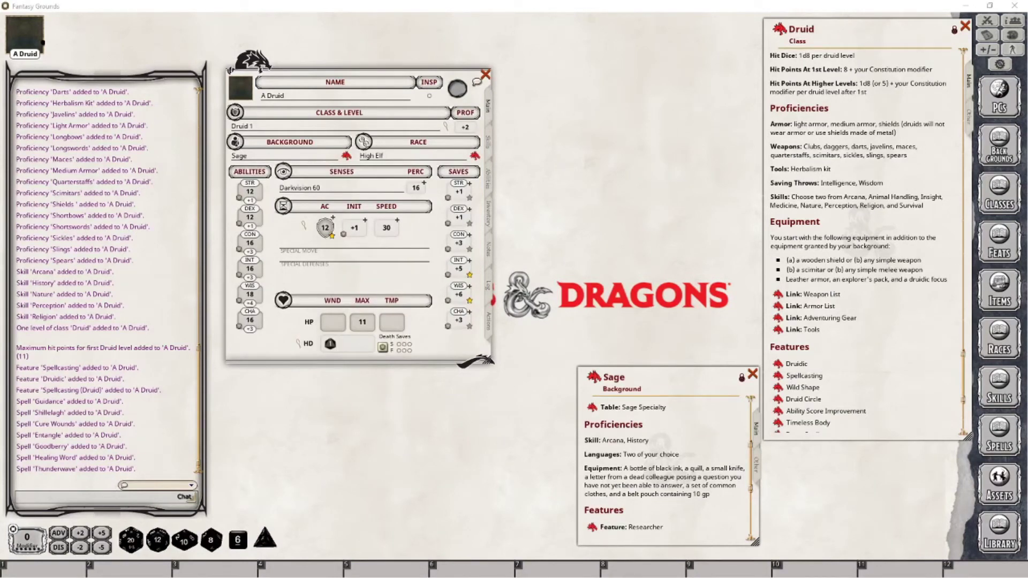
# Assign a portrait to the character from the portrait image collection.
pyautogui.click(245, 91)
pyautogui.click(623, 231)
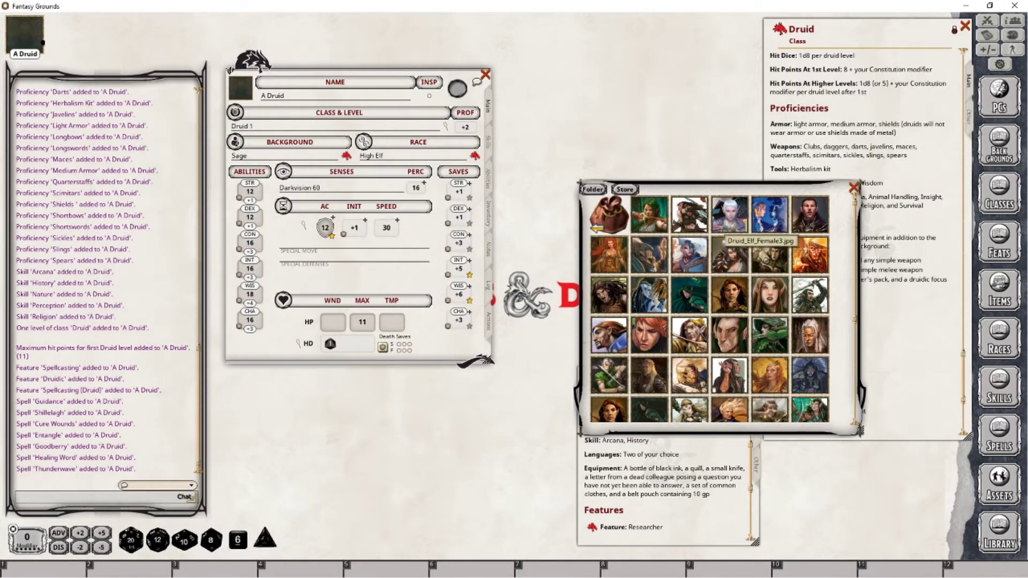
pyautogui.moveTo(846, 261); pyautogui.dragTo(824, 233)
pyautogui.click(748, 228)
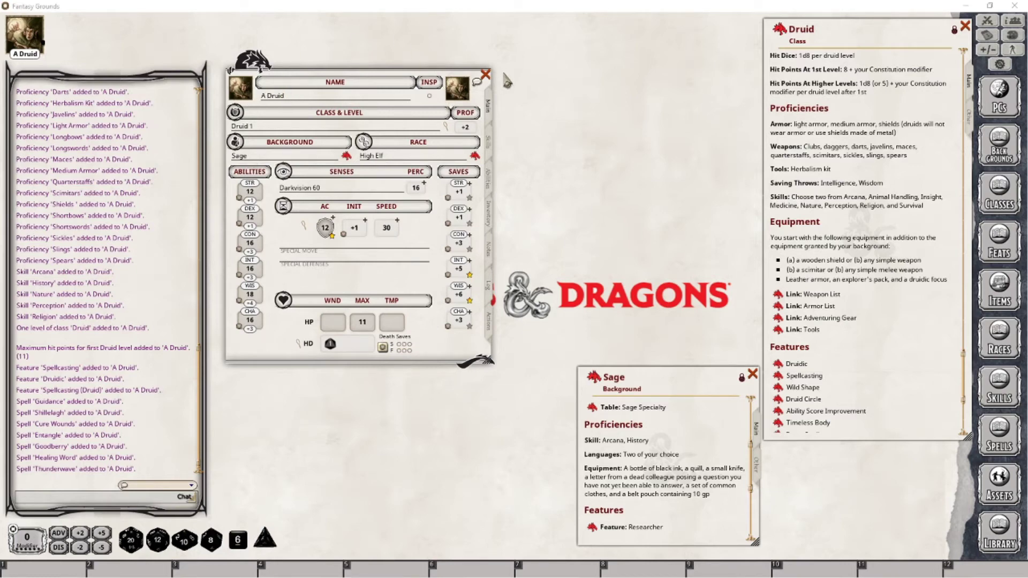
# Review the character's full skill list and its marked proficiencies.
pyautogui.click(489, 143)
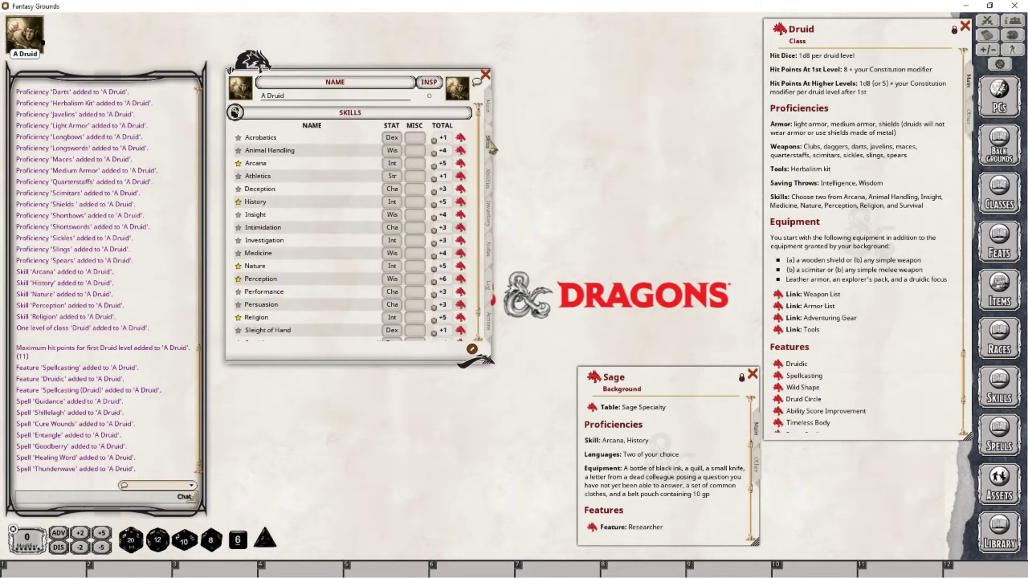
pyautogui.scroll(-1, 323, 166)
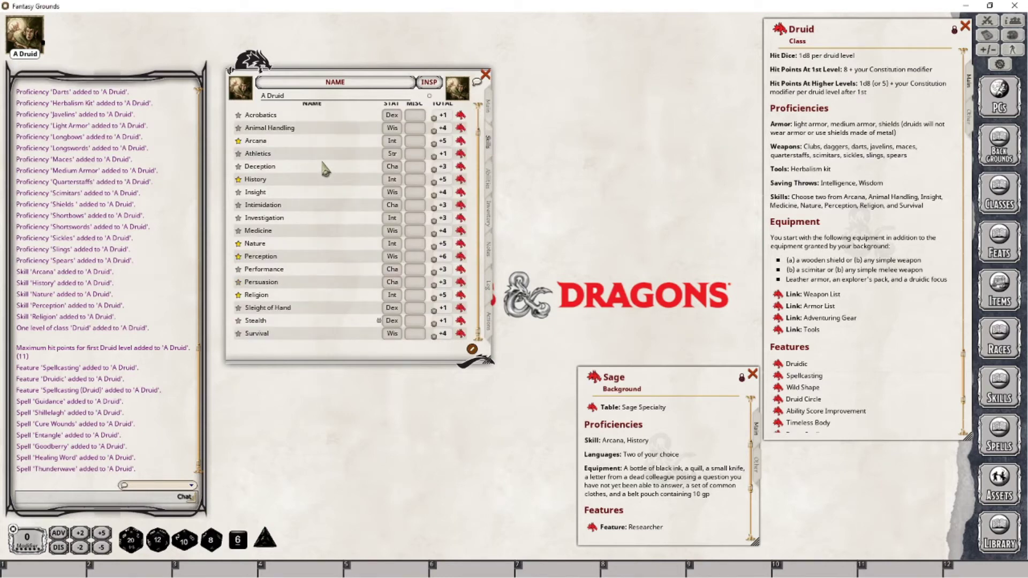
# Open the Researcher and Spellcasting features and the Fey Ancestry and Trance traits, placing their descriptions clear of the character sheet.
pyautogui.scroll(1, 299, 240)
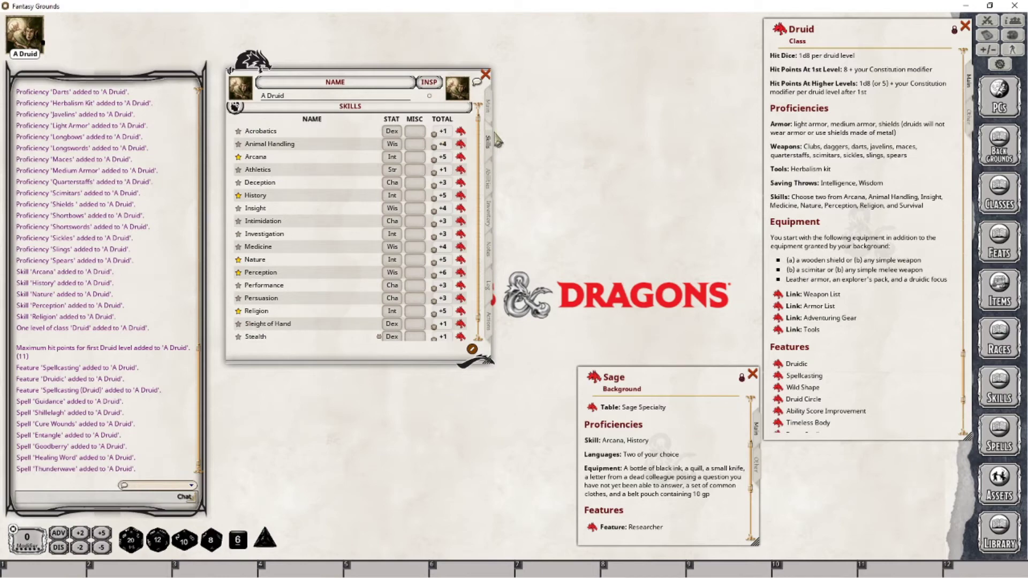
pyautogui.click(491, 187)
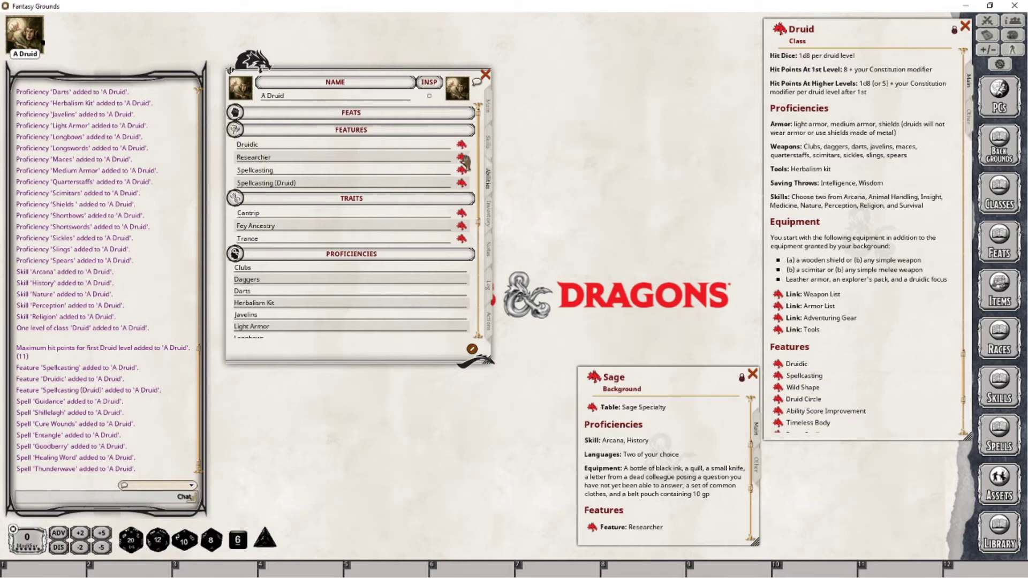
pyautogui.click(463, 159)
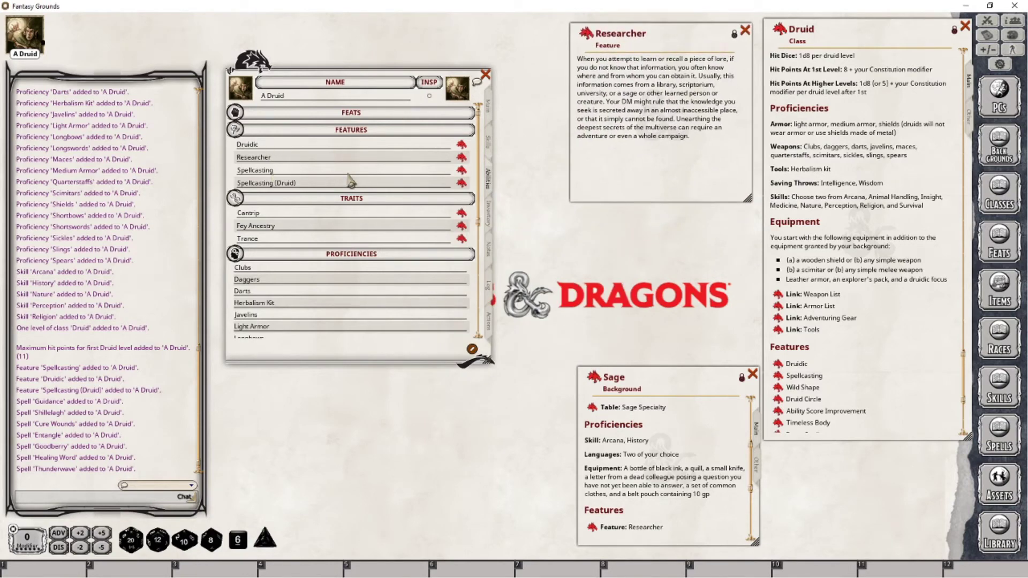
pyautogui.click(461, 171)
pyautogui.moveTo(470, 208); pyautogui.dragTo(622, 188)
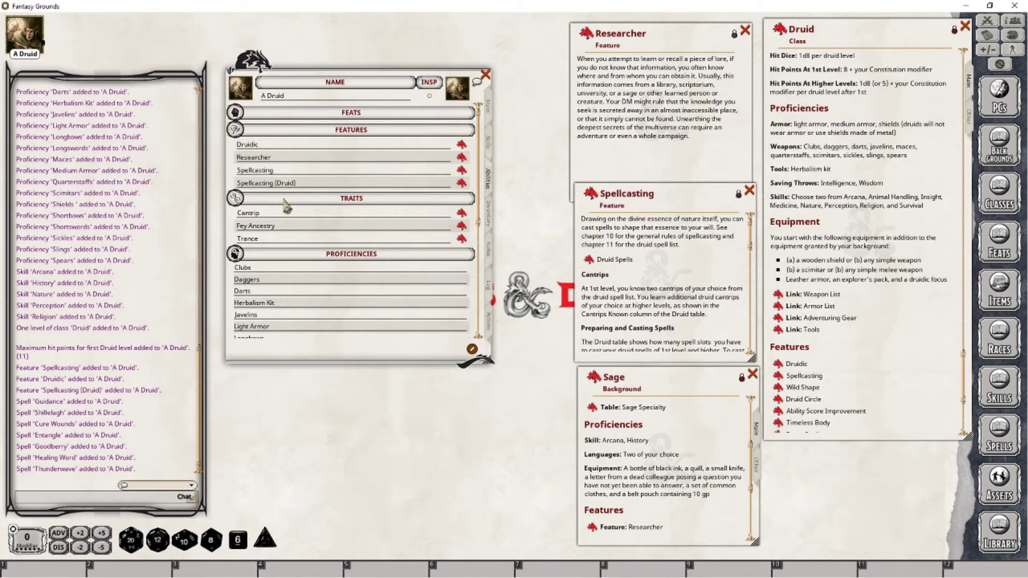
pyautogui.click(461, 225)
pyautogui.moveTo(487, 208); pyautogui.dragTo(583, 211)
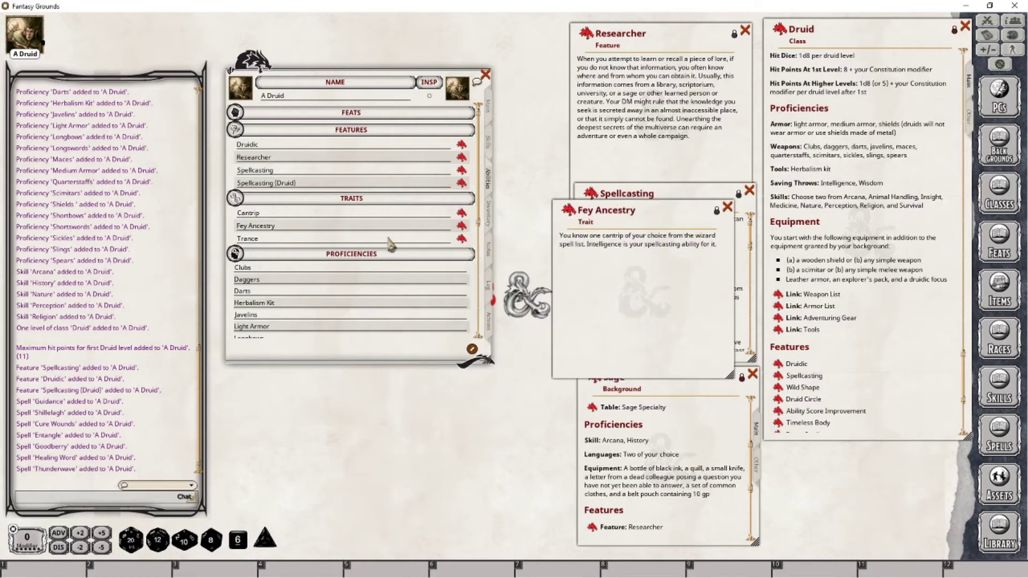
pyautogui.click(462, 239)
pyautogui.moveTo(467, 214); pyautogui.dragTo(614, 218)
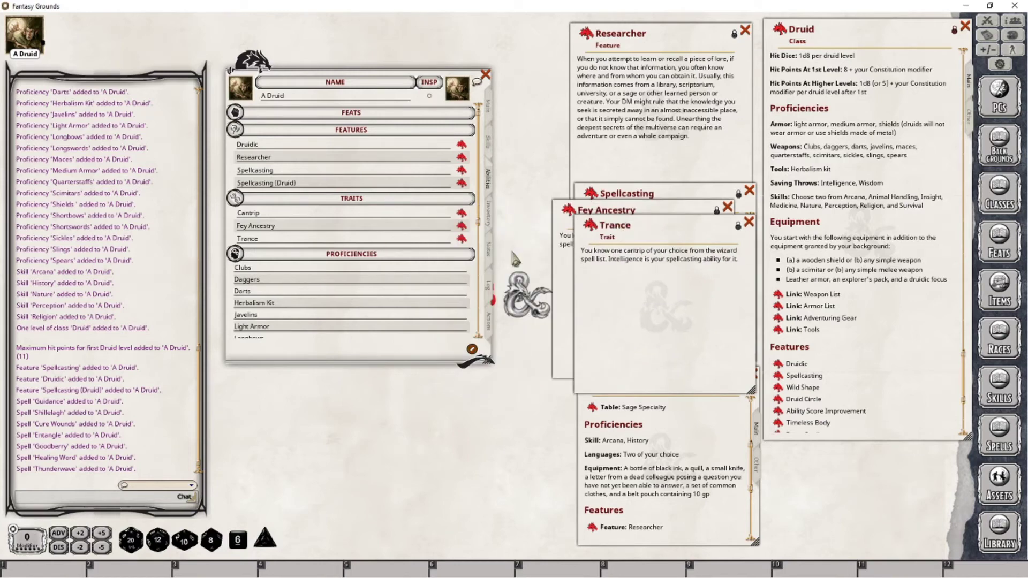
# Review the character's full lists of proficiencies and languages.
pyautogui.scroll(-3, 336, 293)
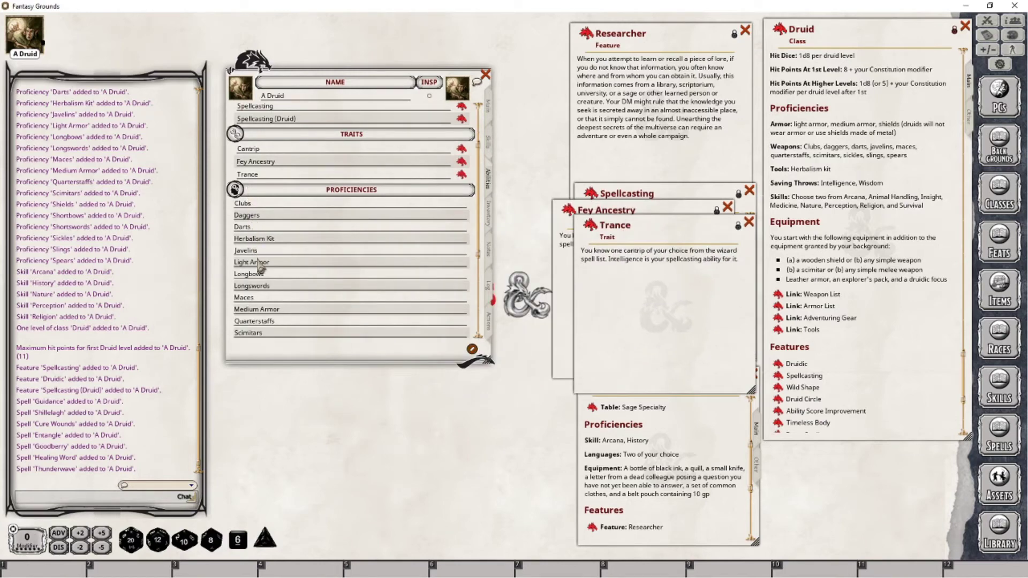
pyautogui.scroll(-3, 289, 279)
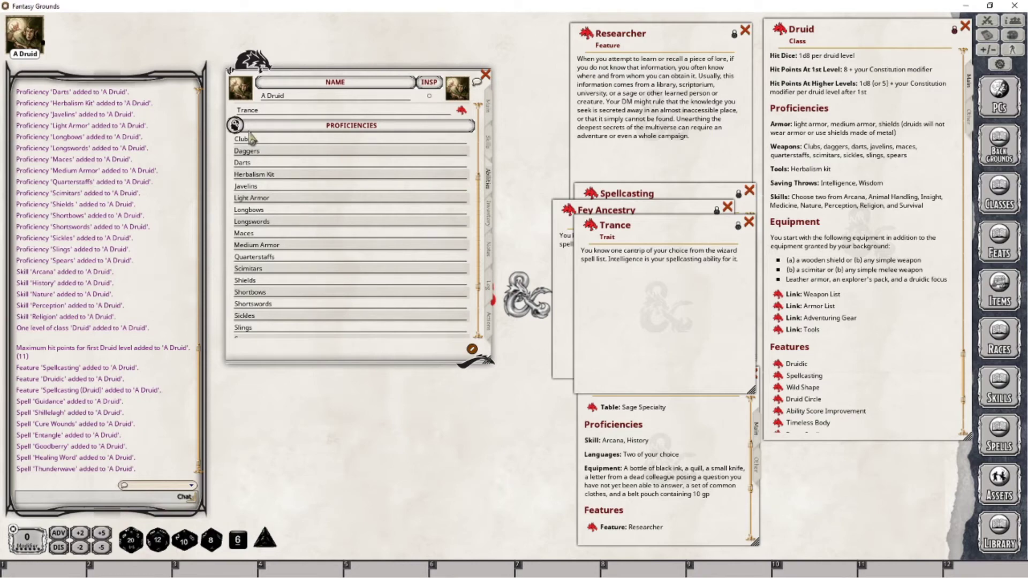
pyautogui.scroll(-1, 292, 215)
pyautogui.scroll(-3, 292, 216)
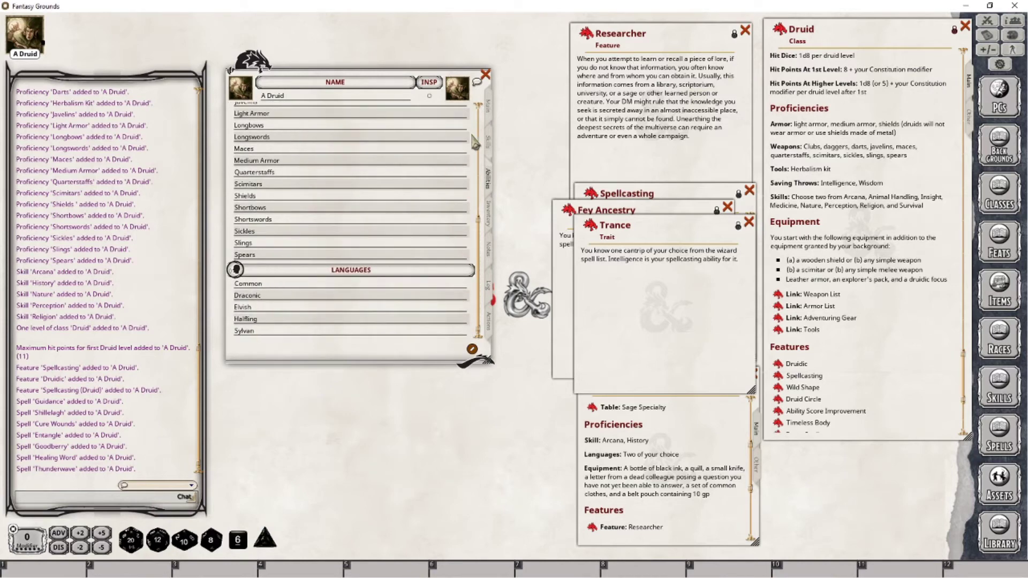
# In the character's inventory, rename the Backpack (Empty) item as Backpack and set the Bedroll's location to Backpack.
pyautogui.click(488, 215)
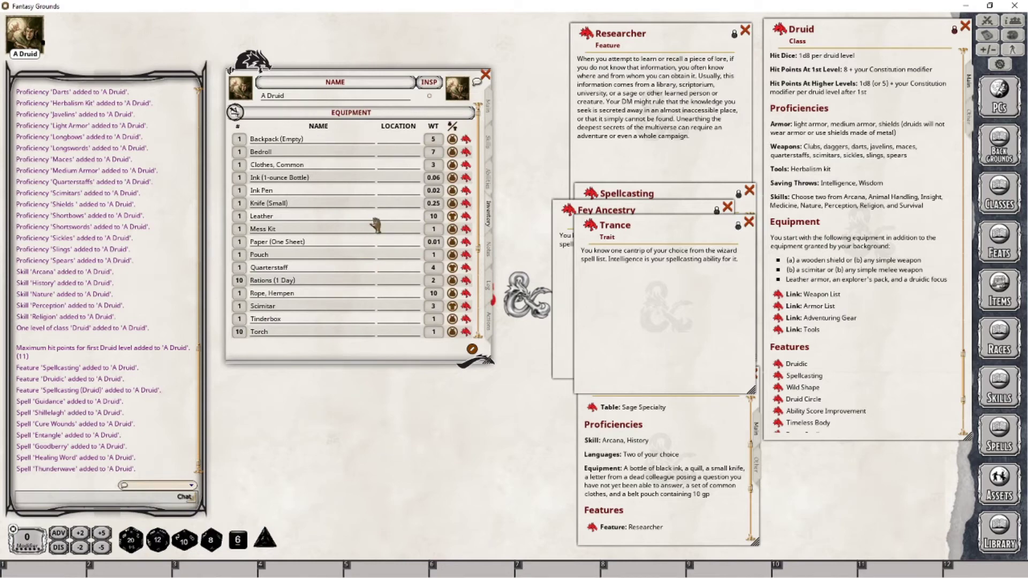
pyautogui.scroll(-3, 302, 196)
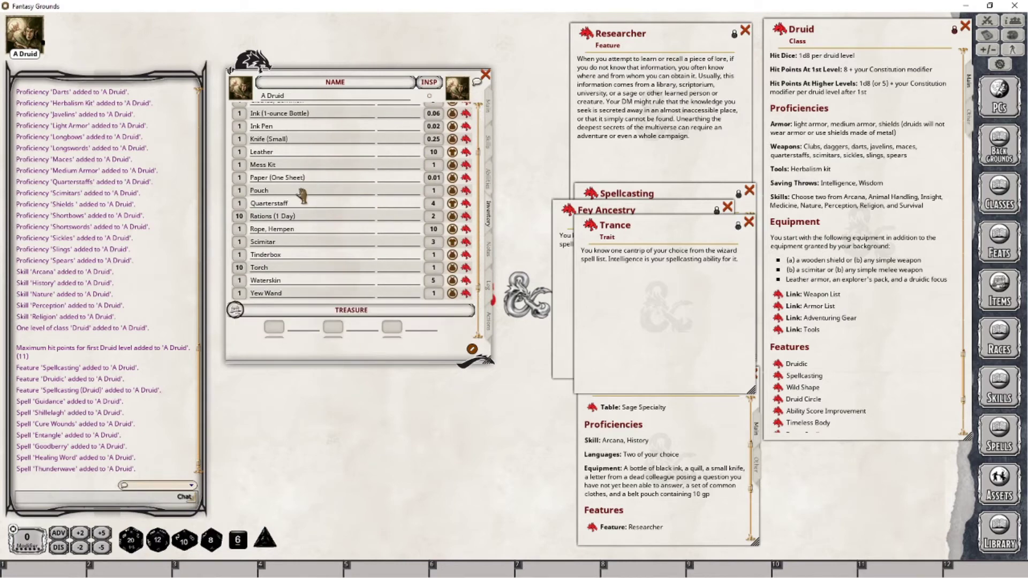
pyautogui.scroll(3, 278, 280)
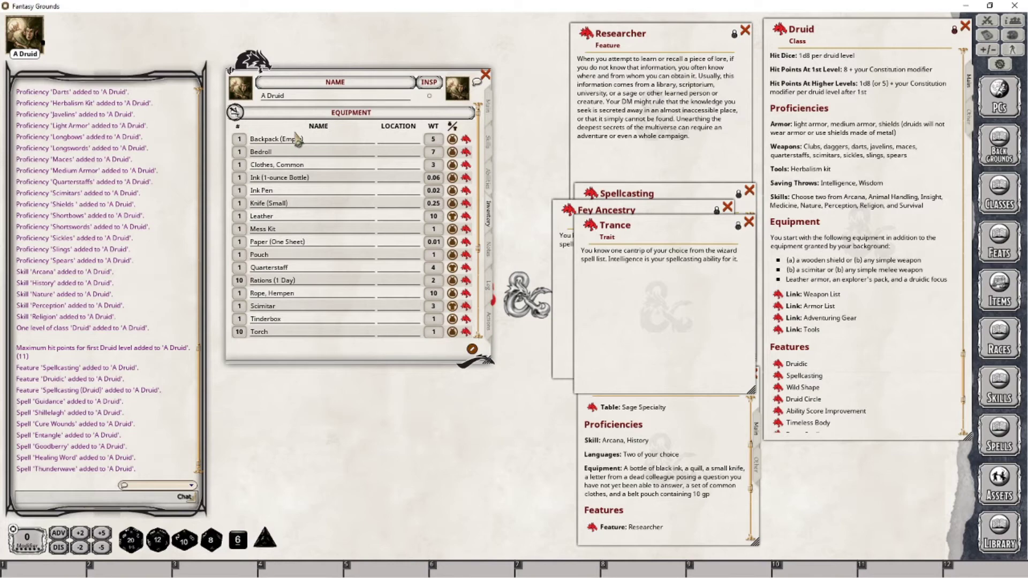
pyautogui.click(320, 144)
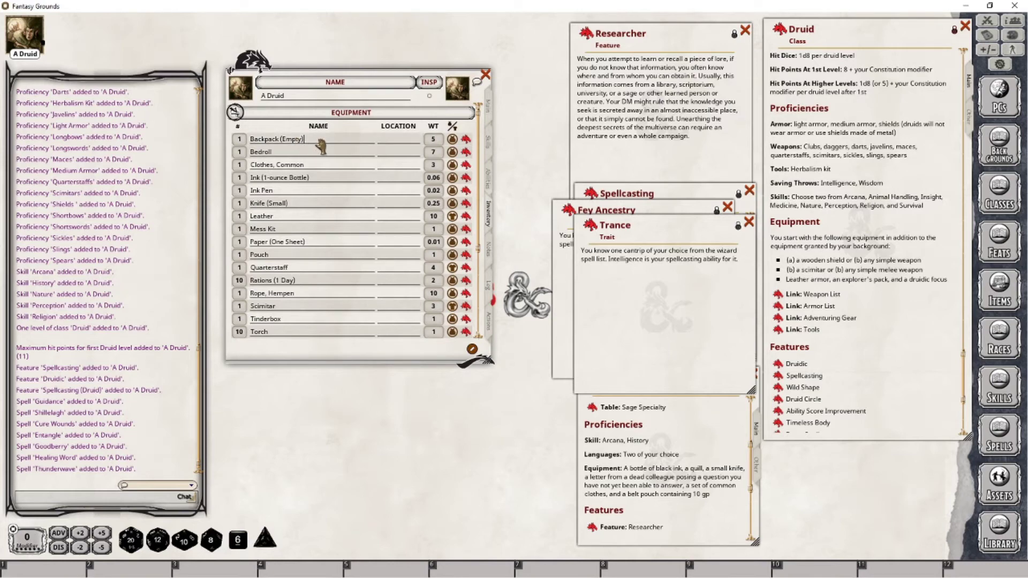
pyautogui.hotkey('ctrl', 'shift')
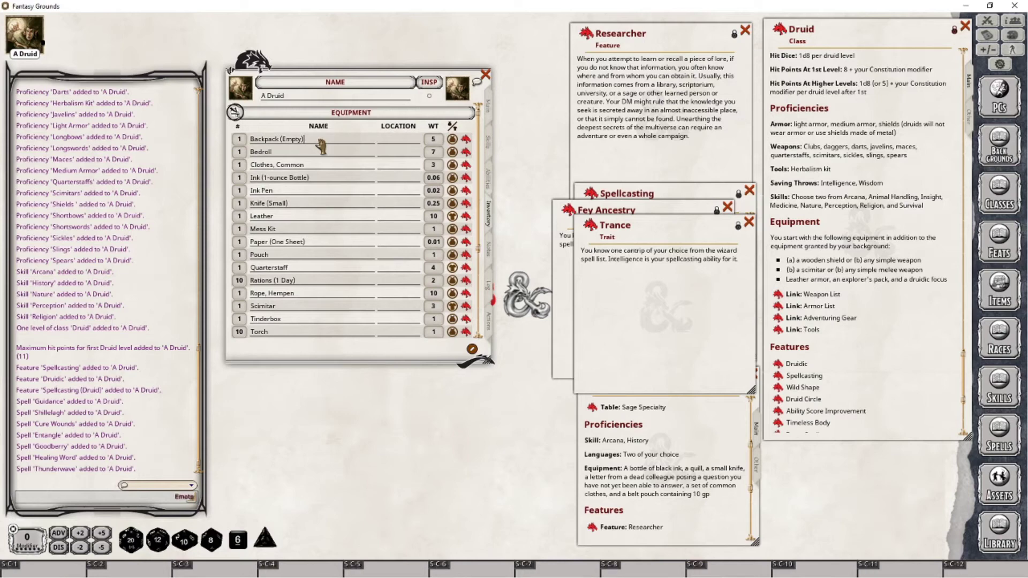
pyautogui.press('Delete')
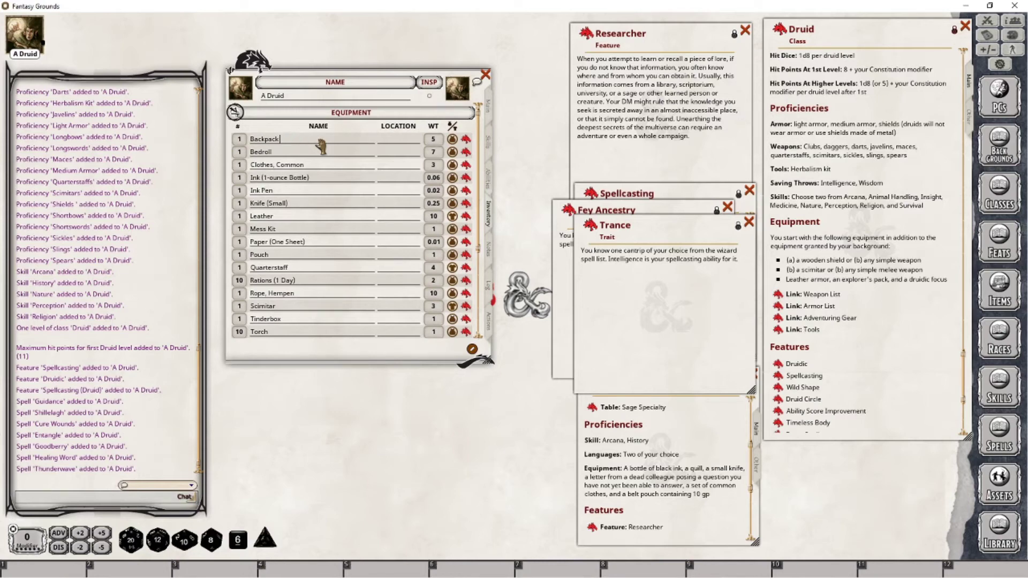
pyautogui.press('Down')
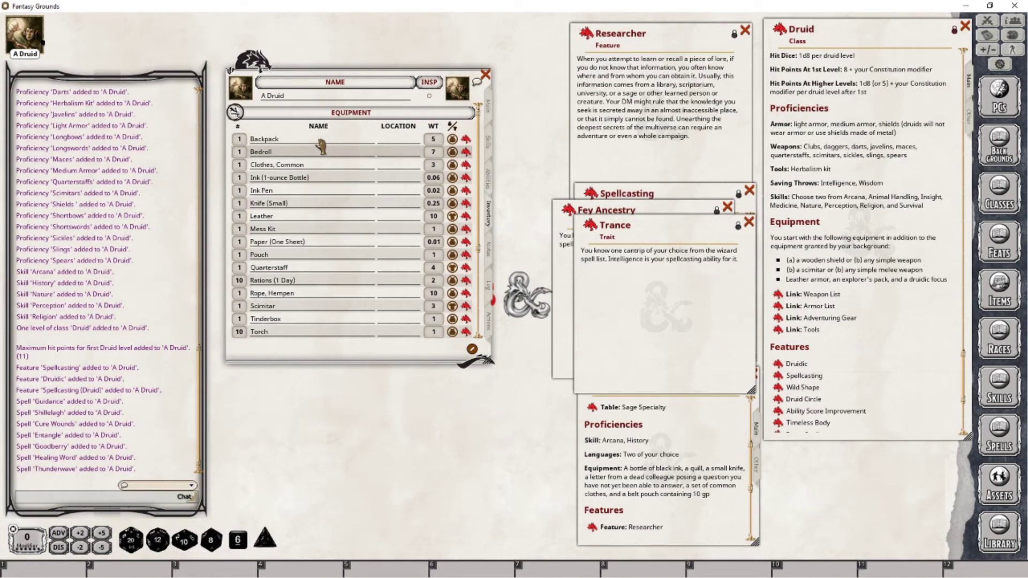
pyautogui.write('Bas')
pyautogui.press('Return')
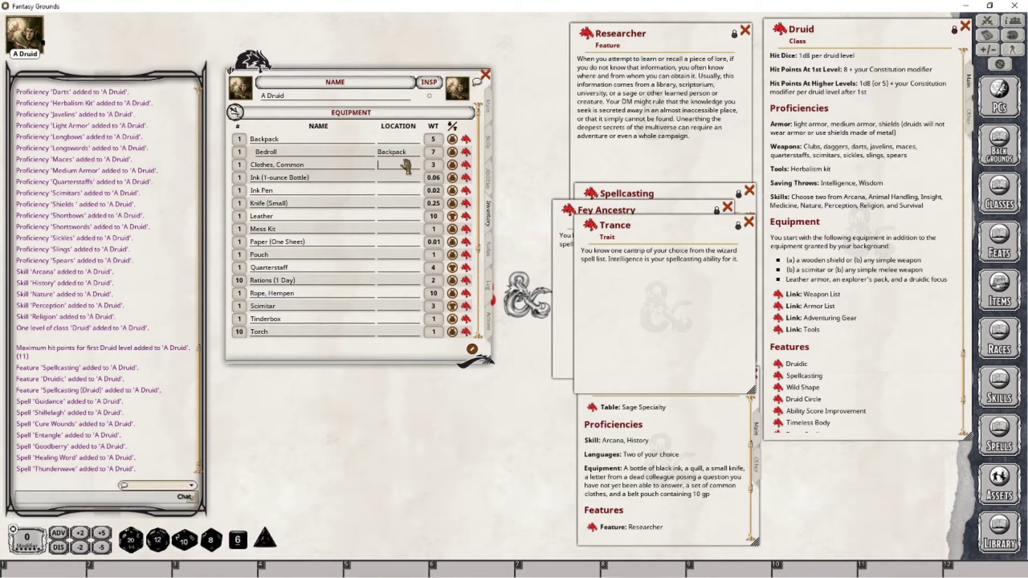
# Set the location to Backpack for the ink bottle, ink pen, small knife, mess kit and sheet of paper.
pyautogui.click(394, 175)
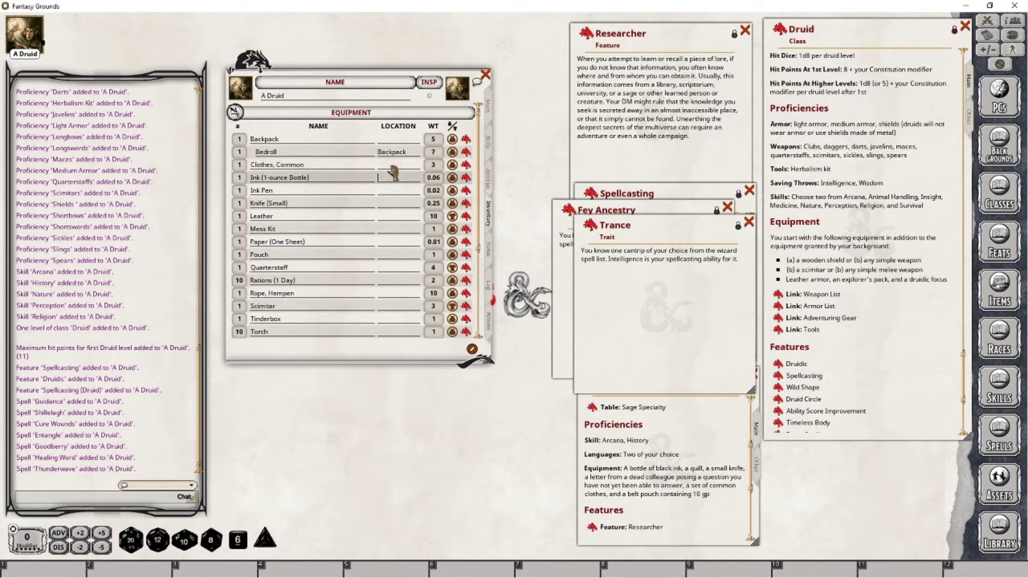
pyautogui.write('Backpack')
pyautogui.press('Return')
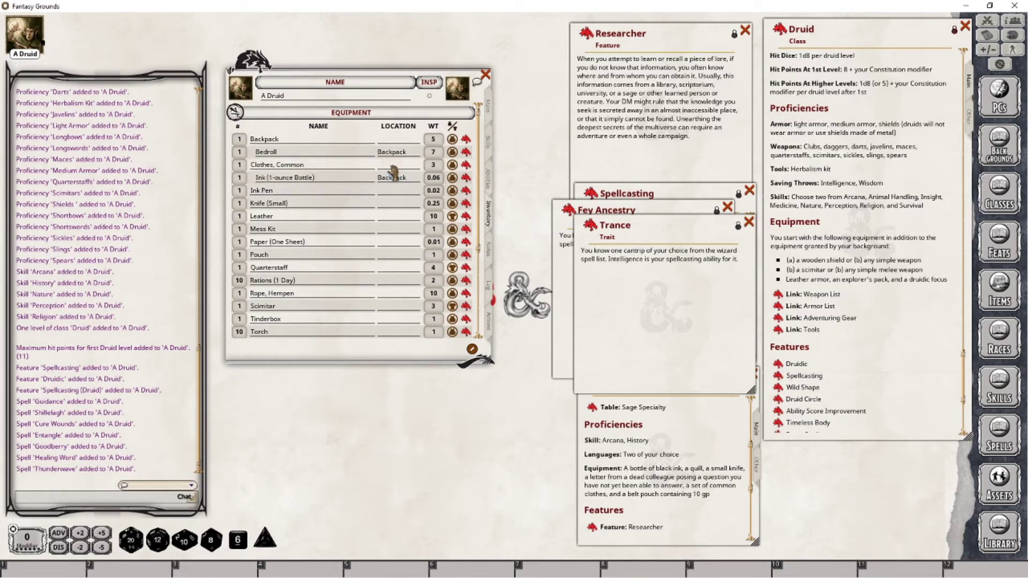
pyautogui.write('Backpack')
pyautogui.press('Return')
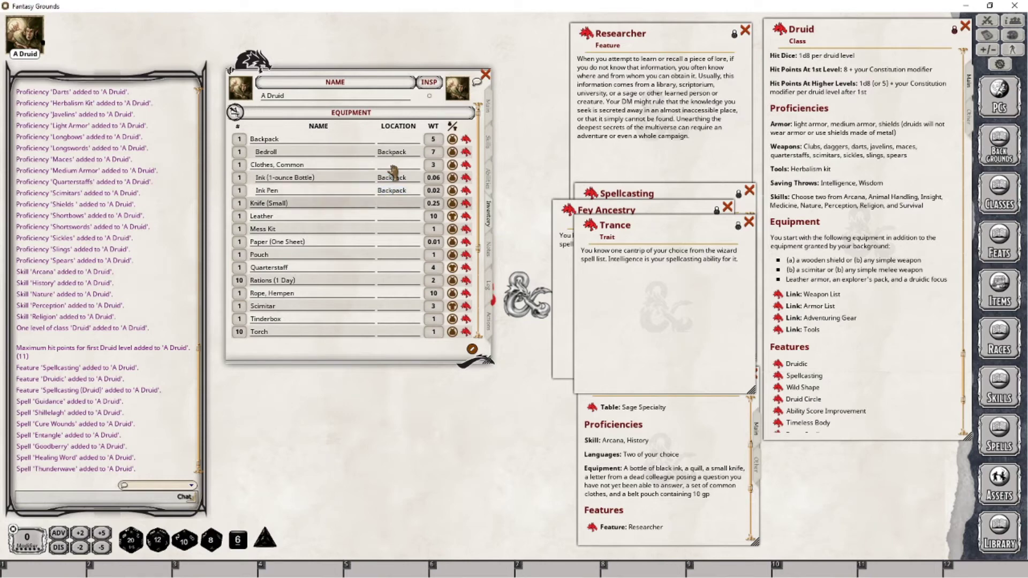
pyautogui.write('Backpack')
pyautogui.press('Return')
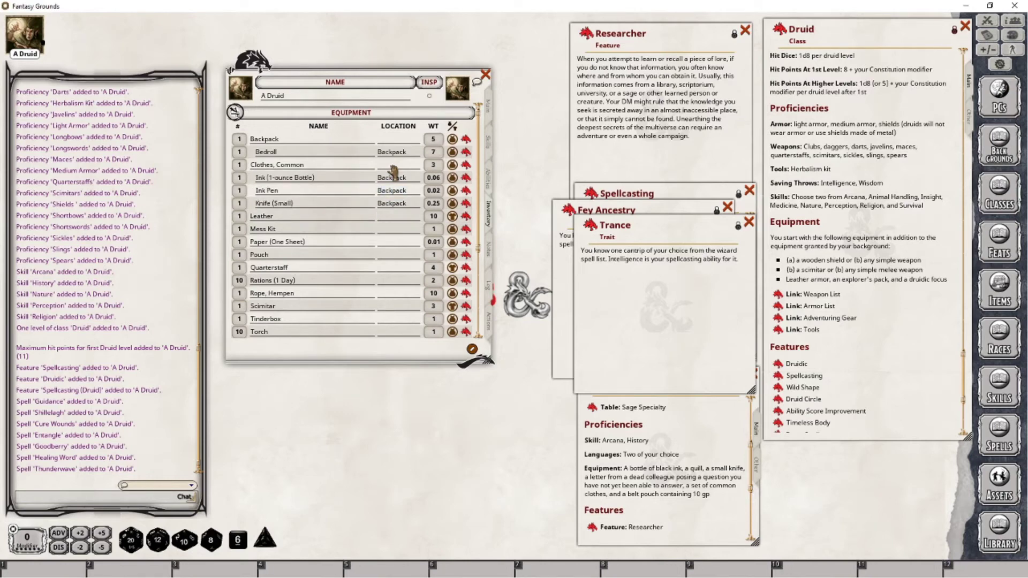
pyautogui.press('Return')
pyautogui.write('Backpack')
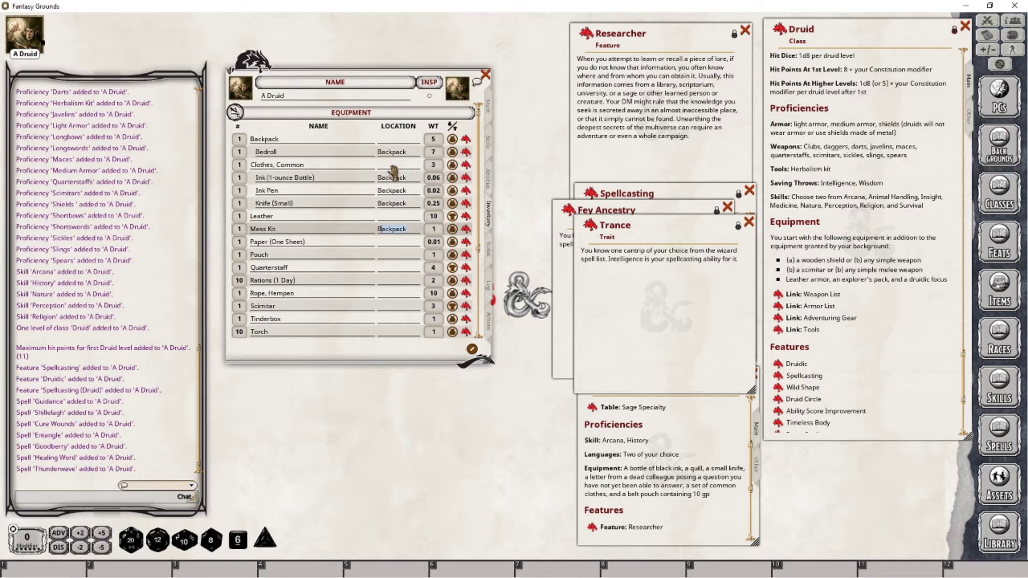
pyautogui.press('Tab')
pyautogui.write('B')
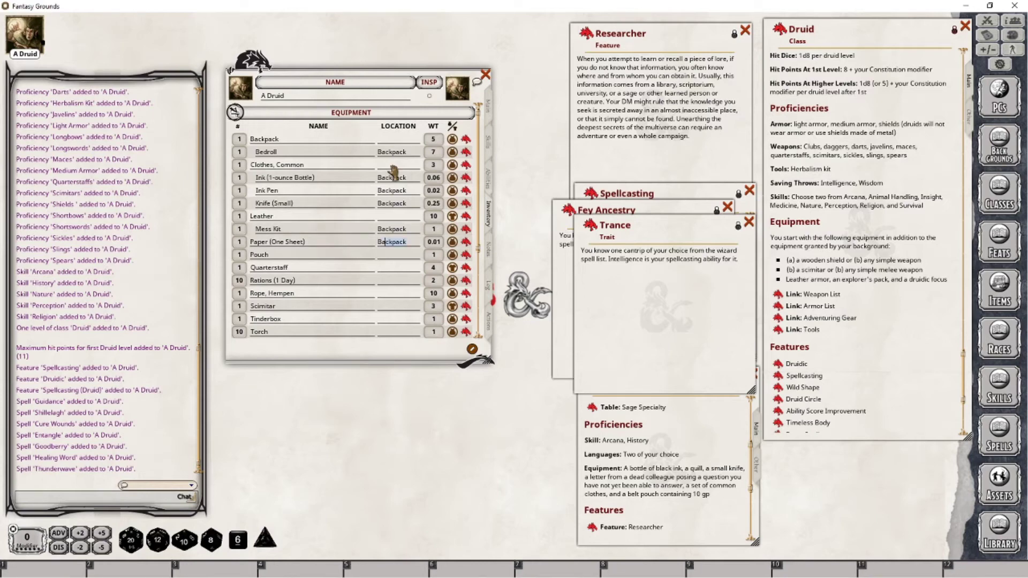
pyautogui.press('Tab')
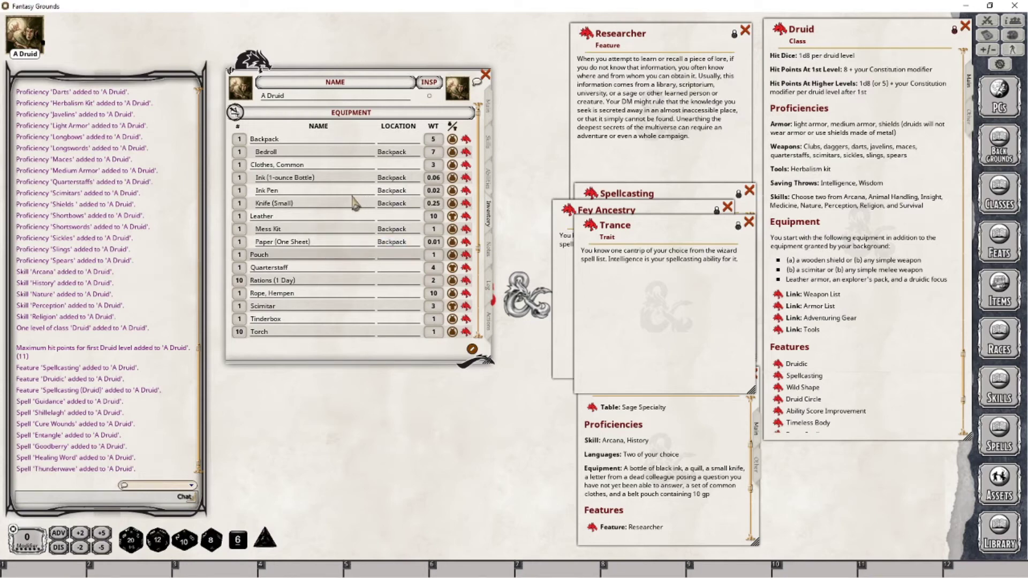
# Rename the Paper (One Sheet) item as "A letter from a collegue".
pyautogui.scroll(-3, 356, 202)
pyautogui.scroll(2, 355, 202)
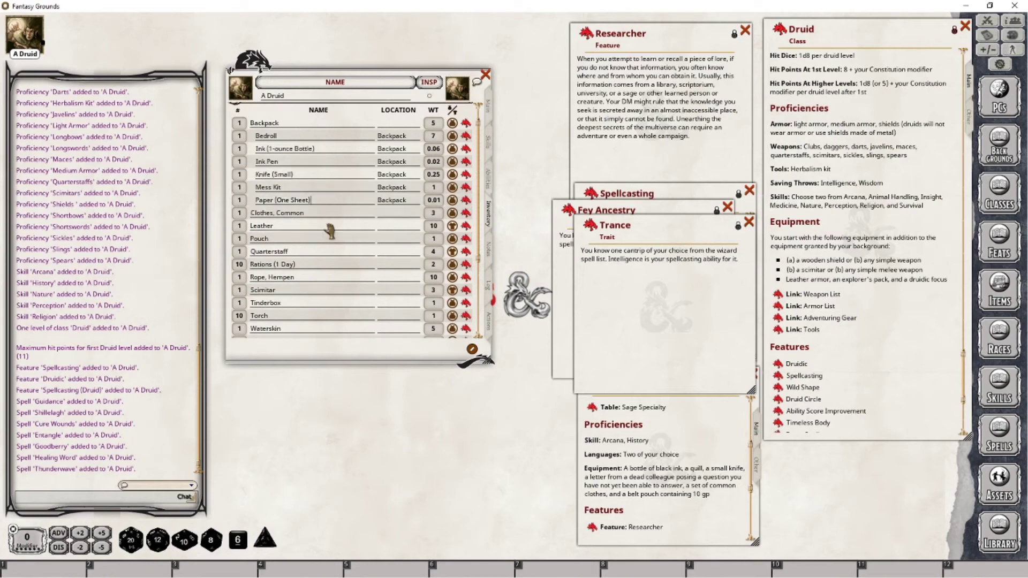
pyautogui.hotkey('shift', 'Home')
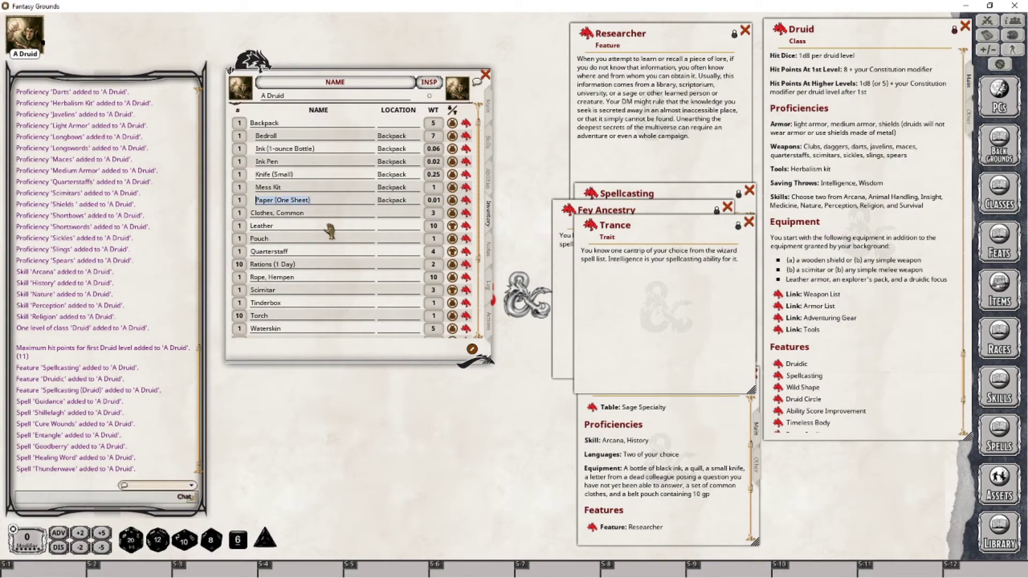
pyautogui.write('A letter ')
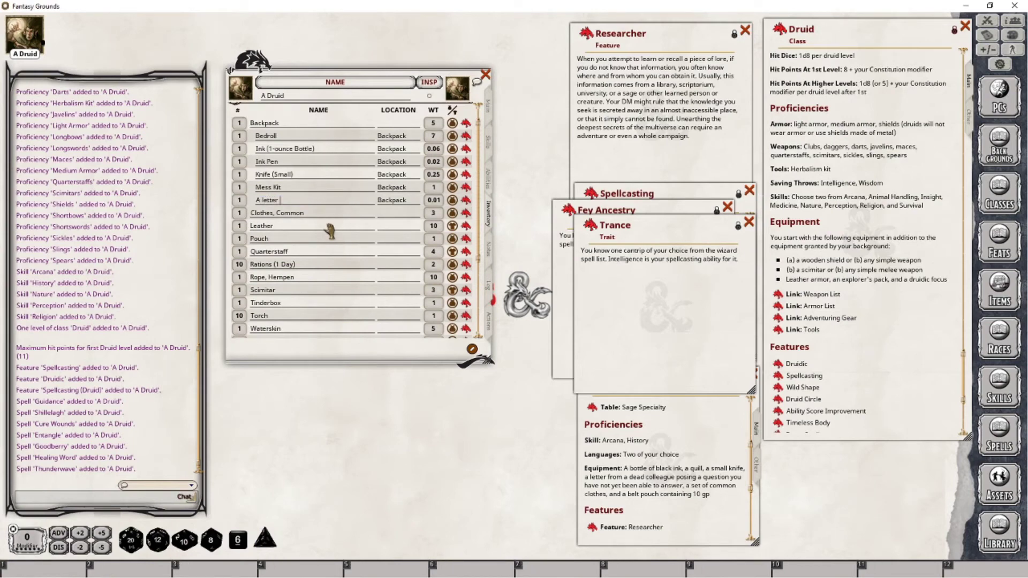
pyautogui.write('from a collegue')
pyautogui.click(410, 216)
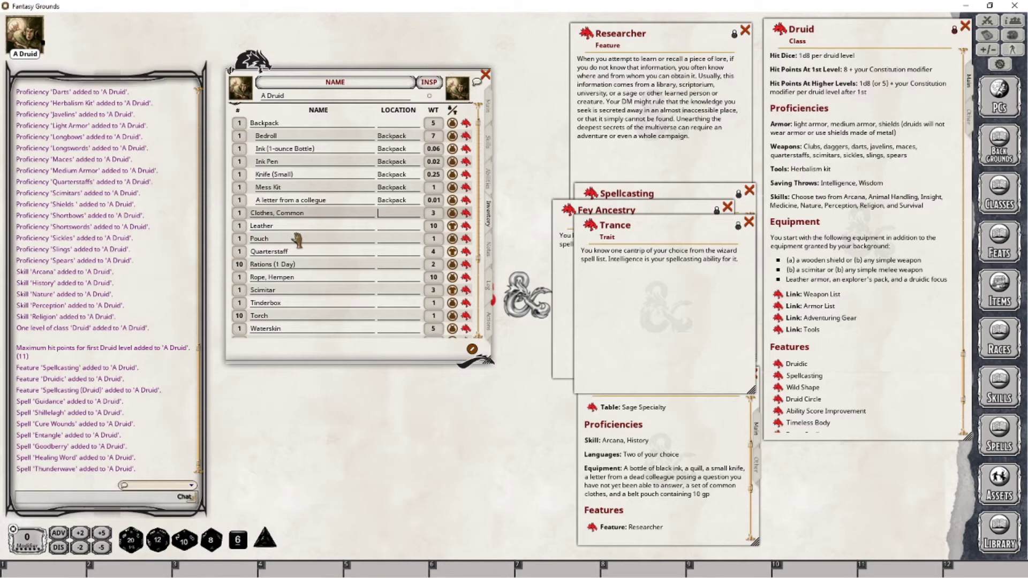
# Set the location to Backpack for the rations, hempen rope, tinderbox, torches and waterskin.
pyautogui.click(402, 242)
pyautogui.press('Down')
pyautogui.press('Down')
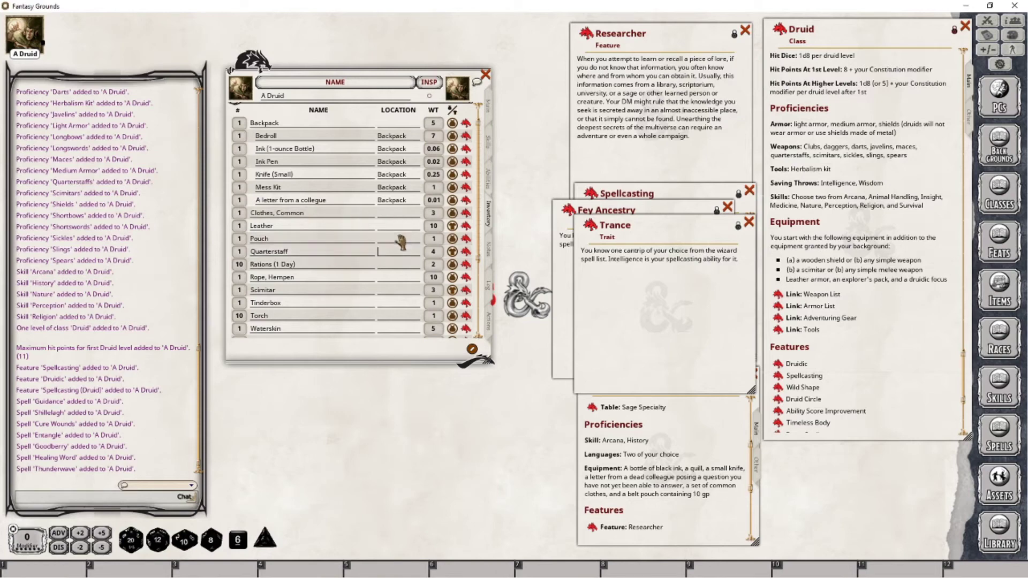
pyautogui.press('shift')
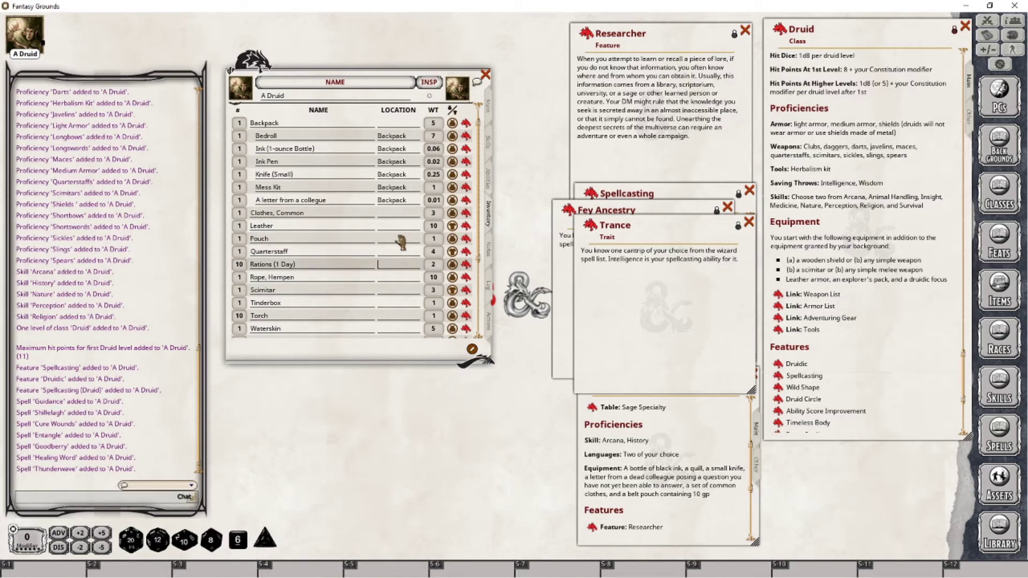
pyautogui.write('Backpack')
pyautogui.press('Down')
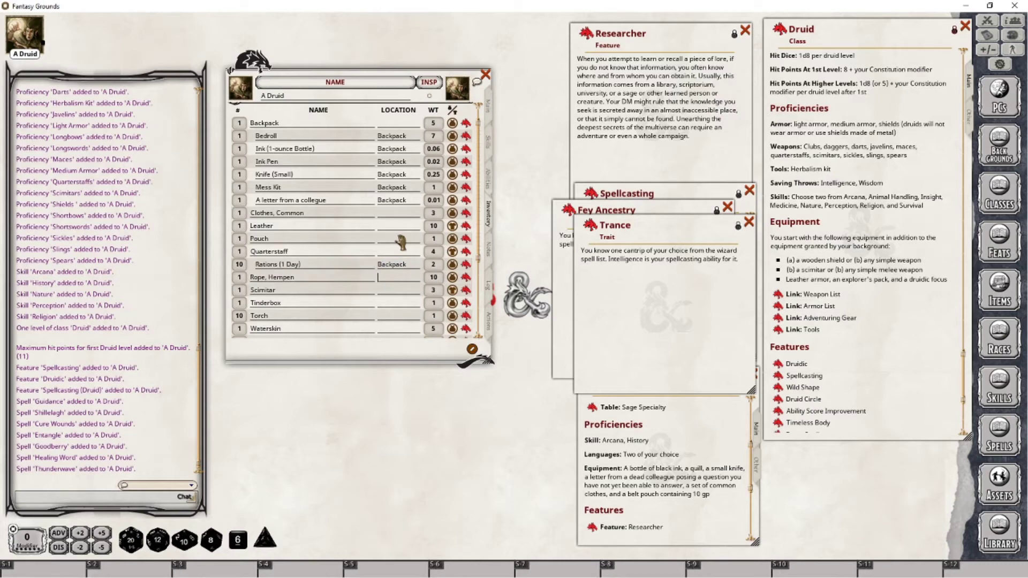
pyautogui.write('Backpack')
pyautogui.press('Down')
pyautogui.press('Down')
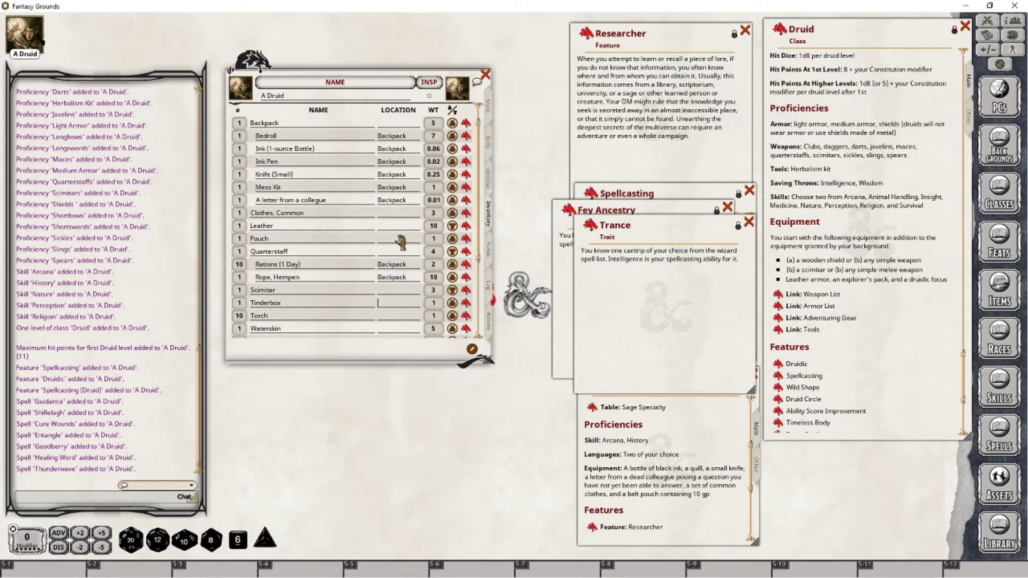
pyautogui.write('Backpack')
pyautogui.press('Down')
pyautogui.write('Backpack')
pyautogui.press('Down')
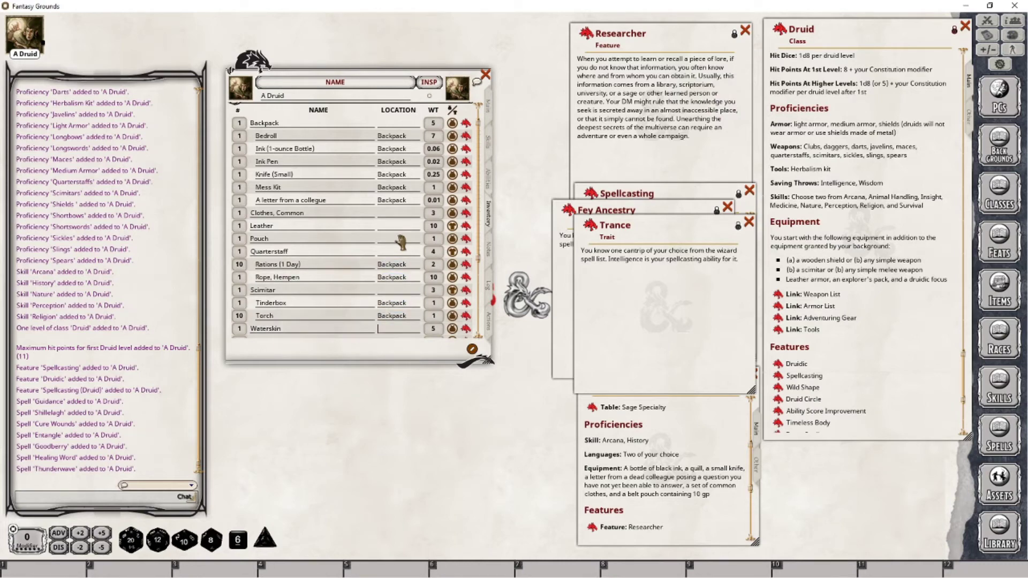
pyautogui.write('Backpack')
pyautogui.press('Down')
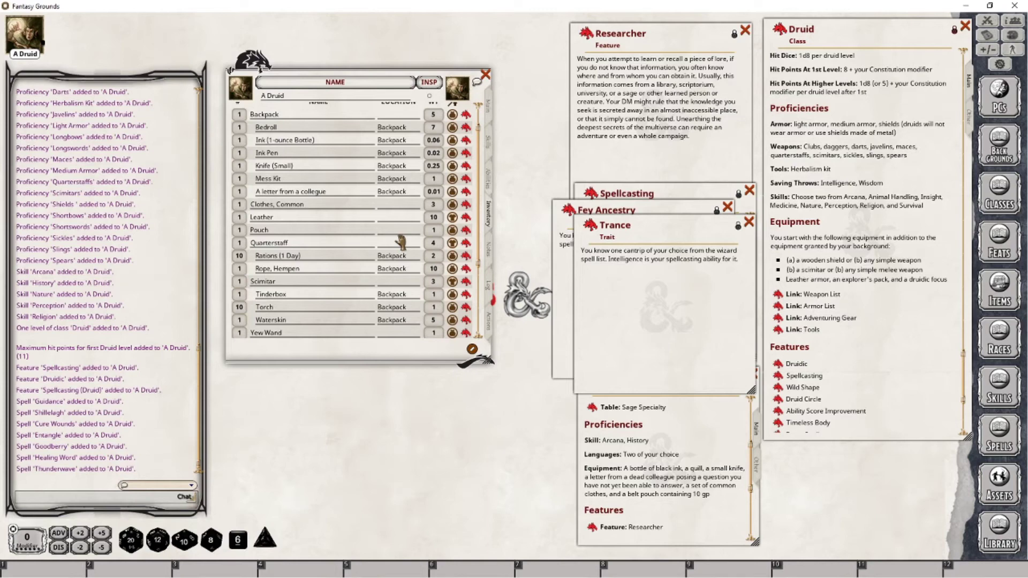
pyautogui.press('Down')
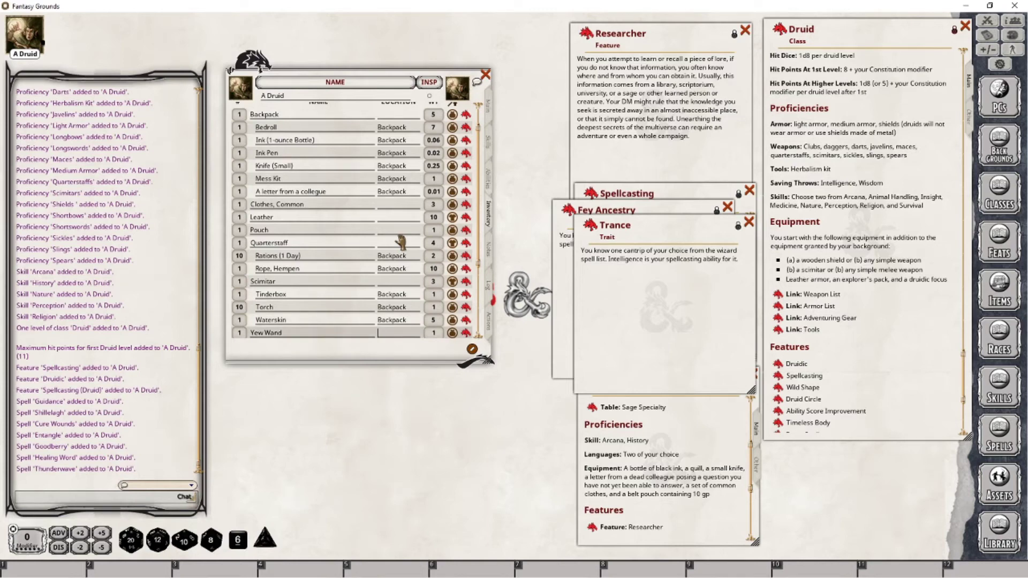
pyautogui.press('Up')
pyautogui.press('Down')
pyautogui.press('Up')
pyautogui.press('Up')
pyautogui.press('Up')
pyautogui.press('Up')
pyautogui.press('Up')
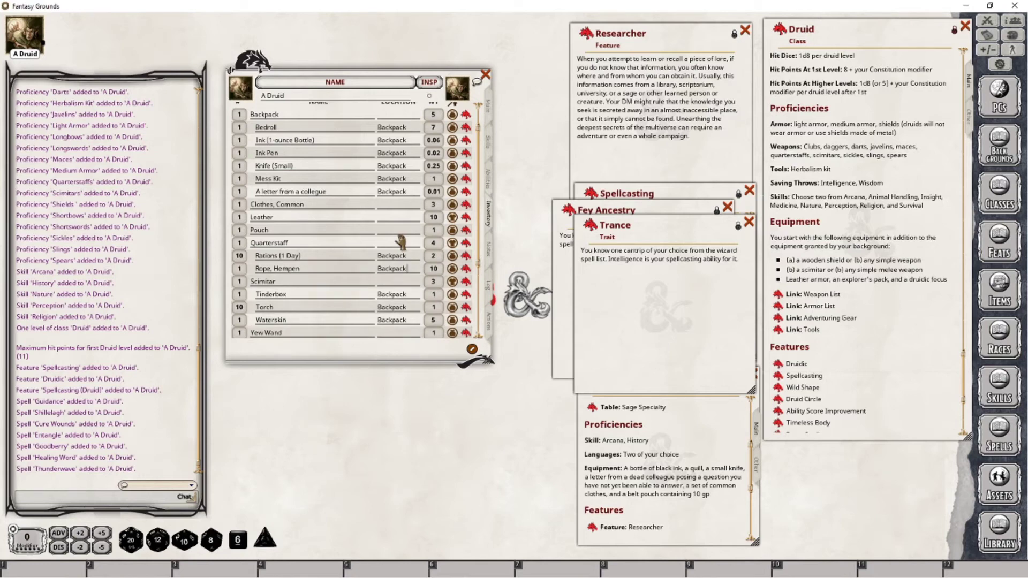
pyautogui.press('Up')
pyautogui.press('Up')
pyautogui.press('Up')
pyautogui.press('Up')
pyautogui.press('Up')
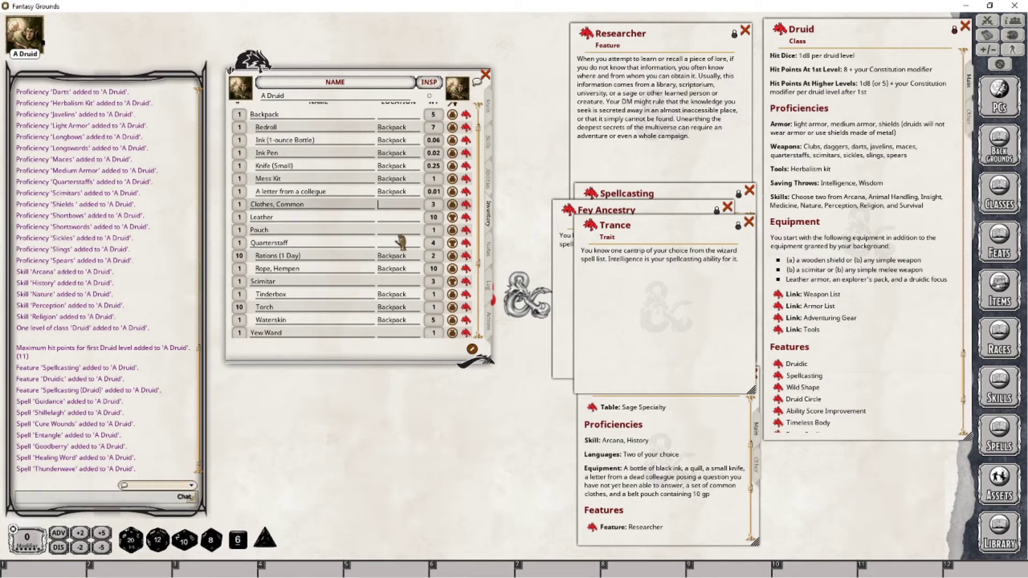
pyautogui.press('Down')
pyautogui.press('Down')
pyautogui.press('Down')
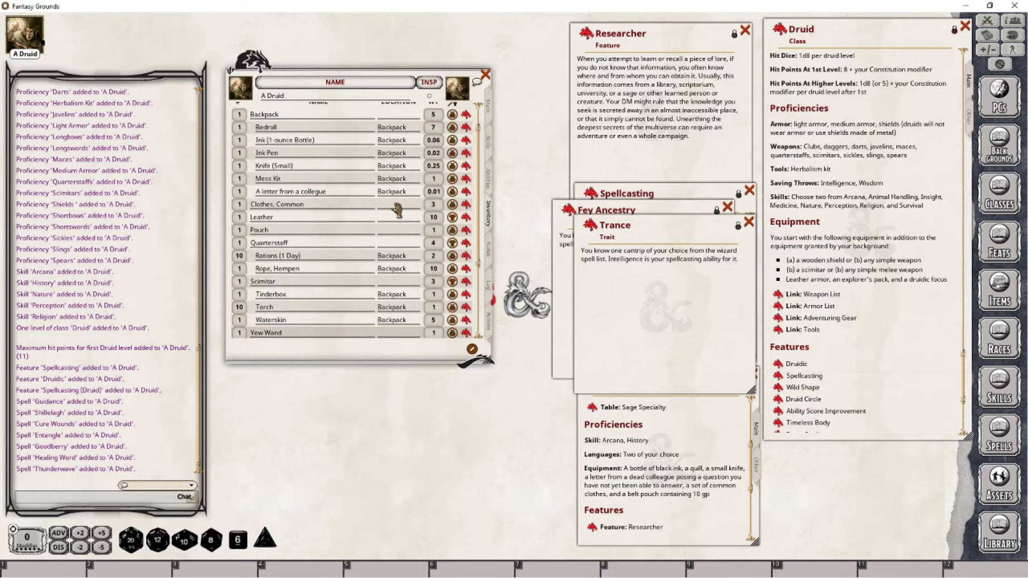
# Switch the Backpack and its contents to not carried and check how the character's current encumbrance changes.
pyautogui.click(343, 306)
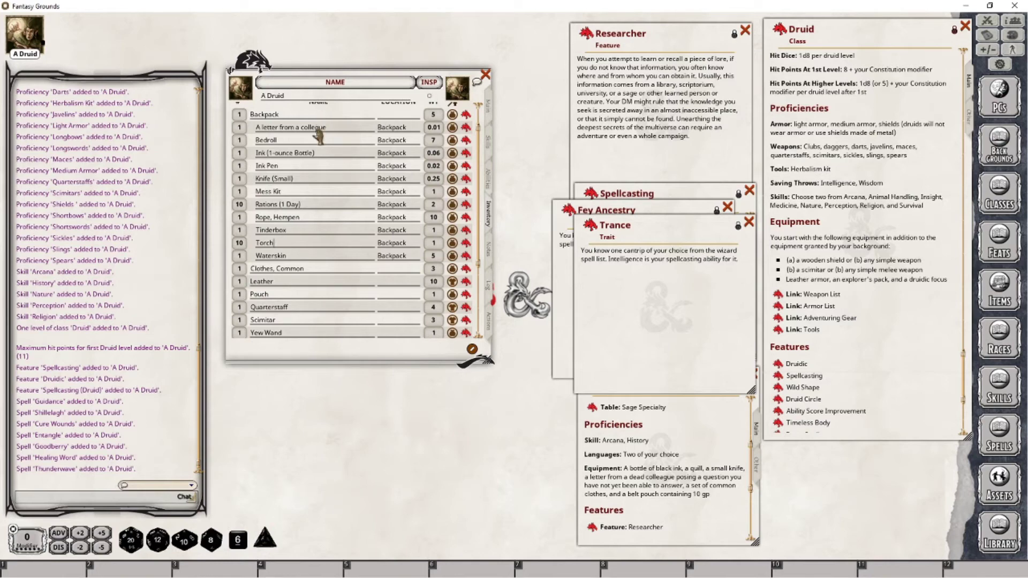
pyautogui.click(452, 114)
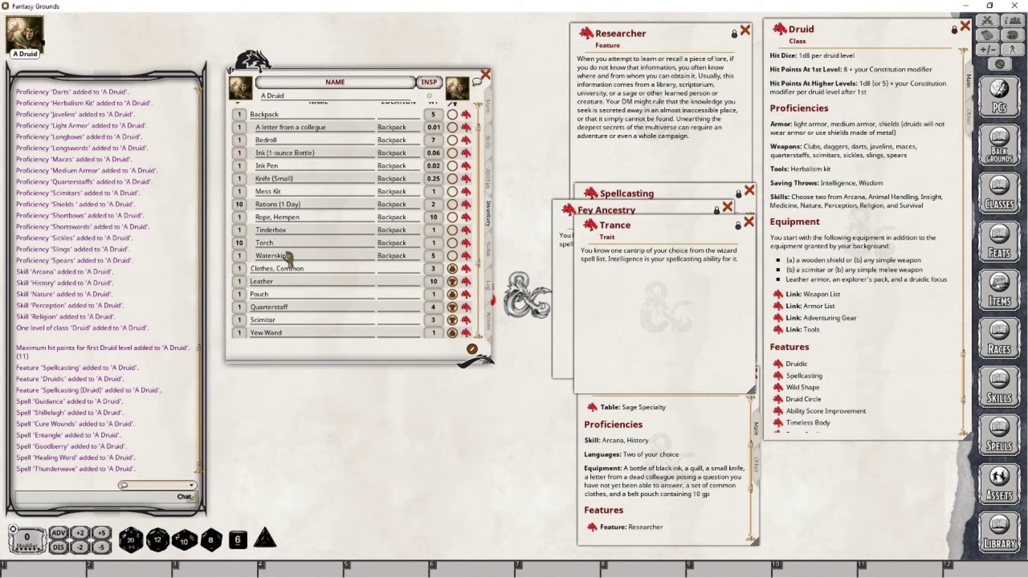
pyautogui.scroll(-3, 289, 260)
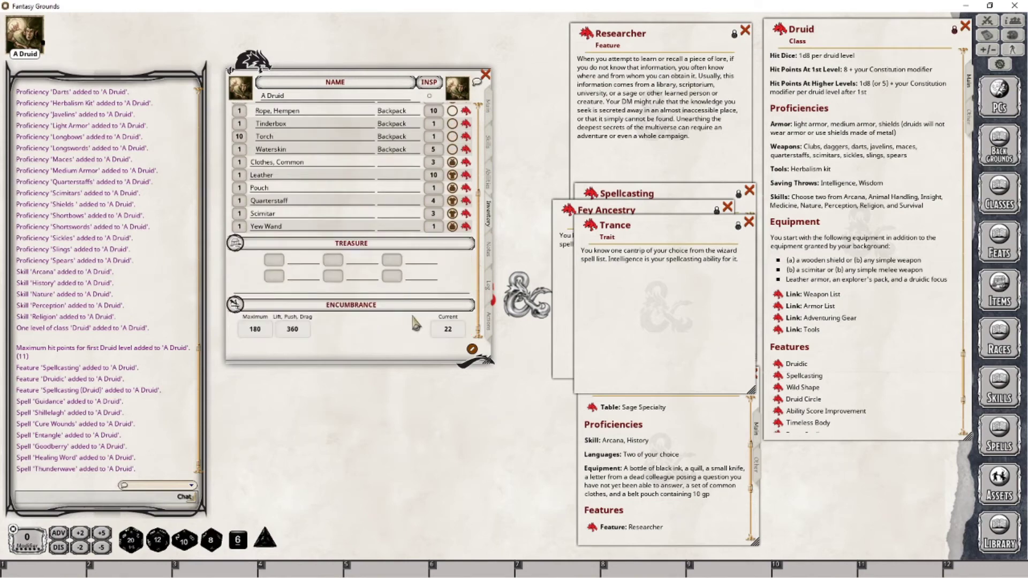
pyautogui.scroll(3, 447, 321)
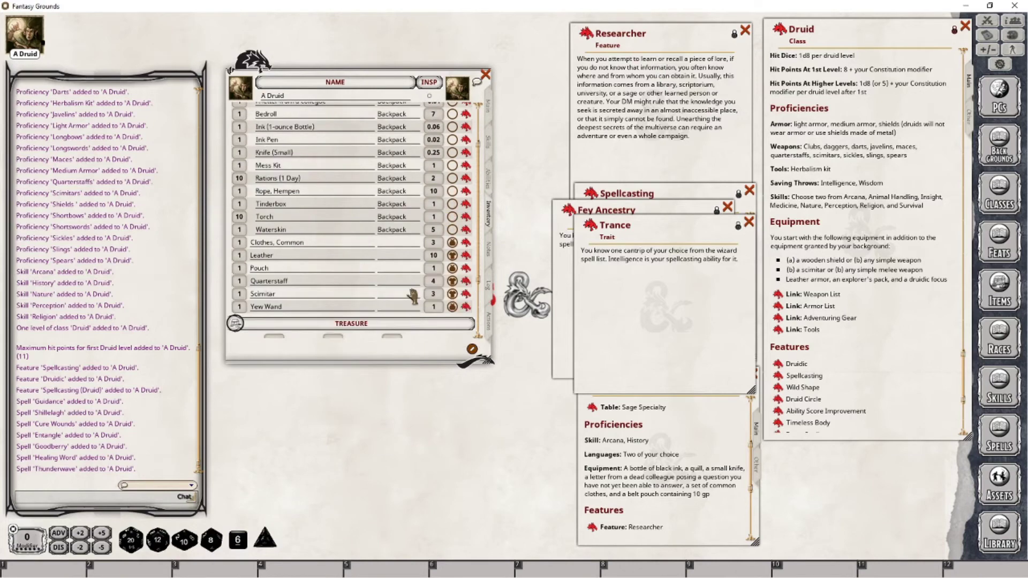
pyautogui.scroll(-3, 444, 308)
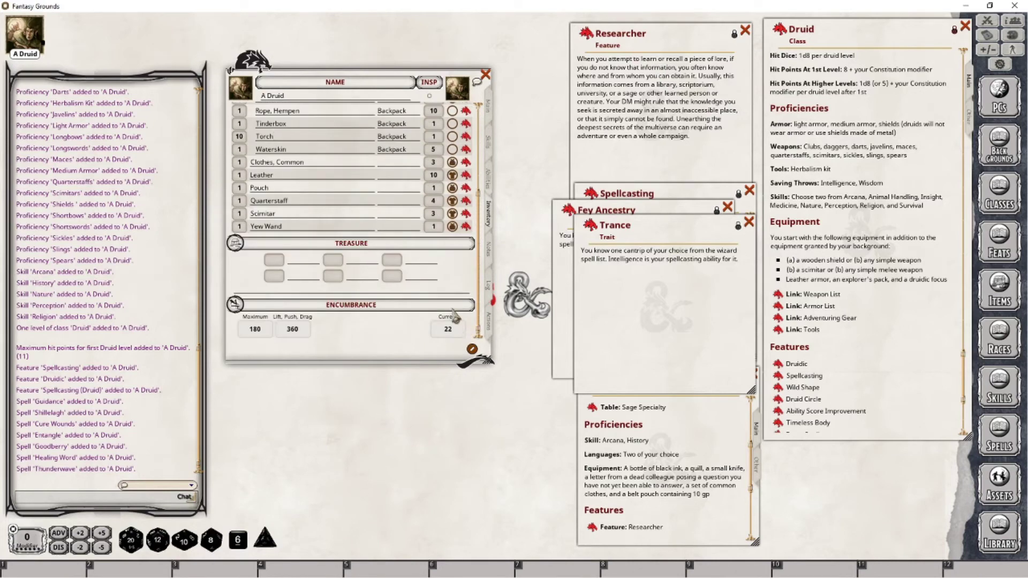
pyautogui.scroll(3, 445, 321)
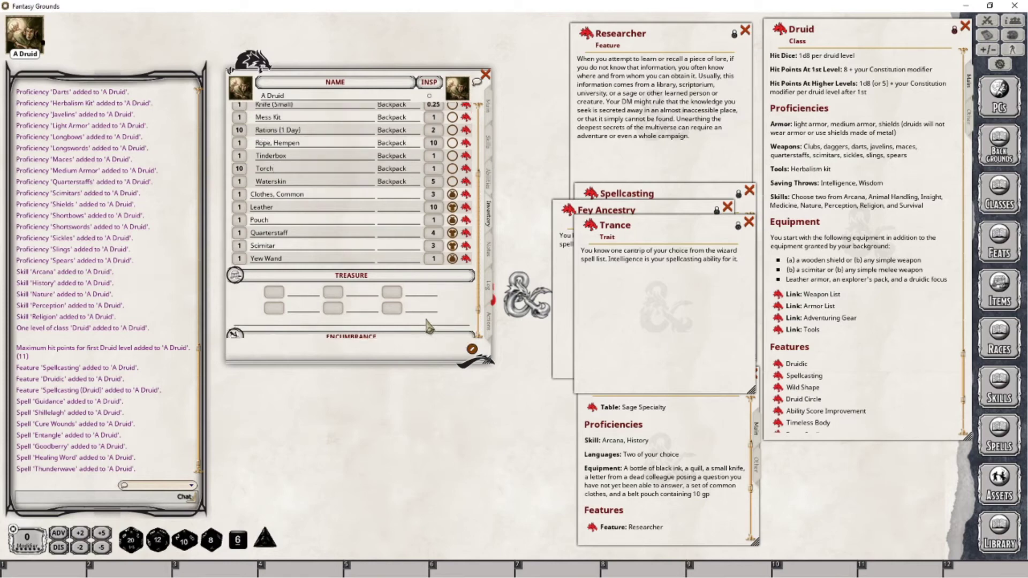
pyautogui.scroll(-3, 447, 259)
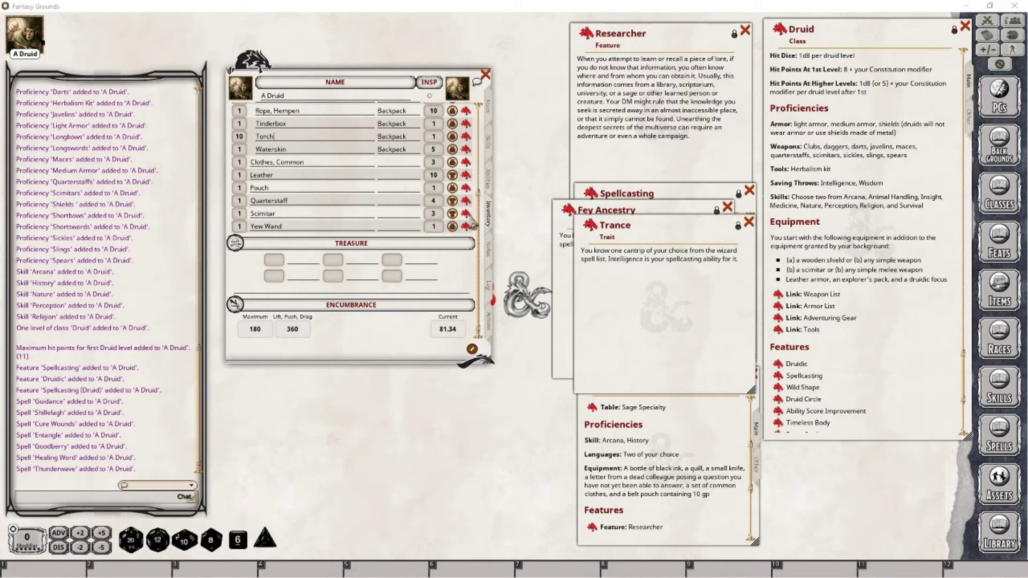
# Open the character's notes and roll on the Sage Personality Trait table from the Sage background's suggested characteristics.
pyautogui.click(490, 256)
pyautogui.click(492, 262)
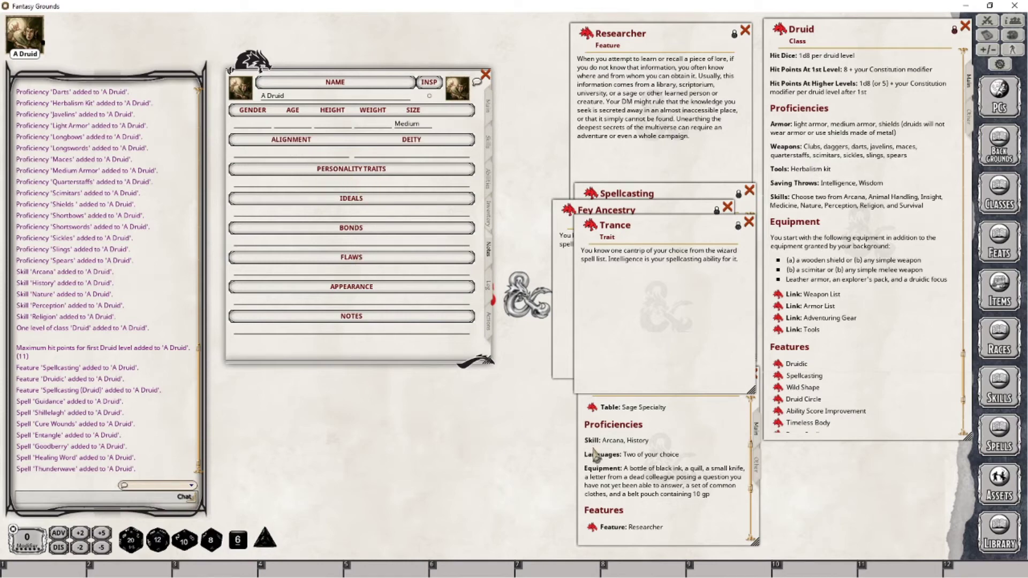
pyautogui.click(667, 422)
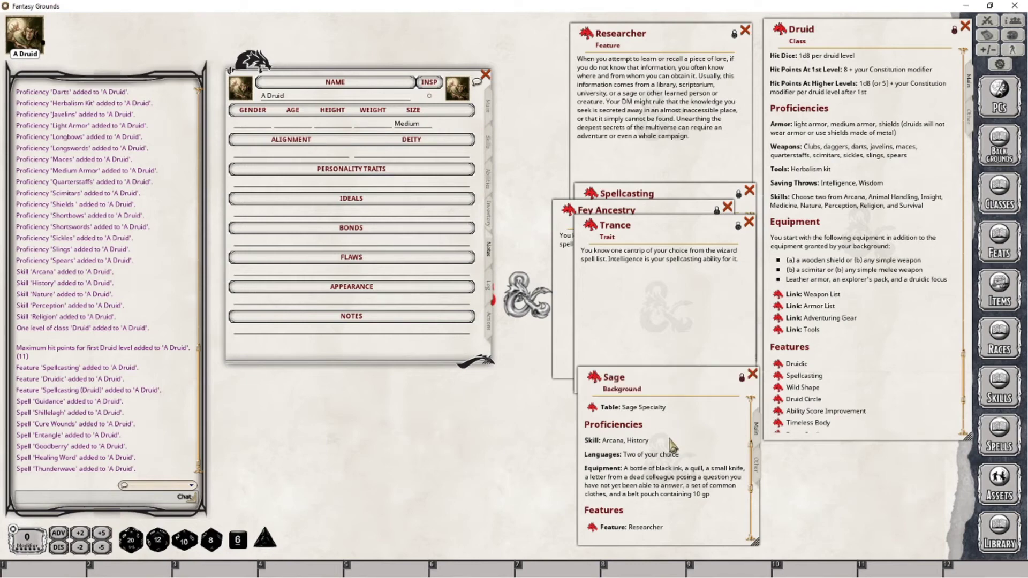
pyautogui.scroll(-4, 670, 433)
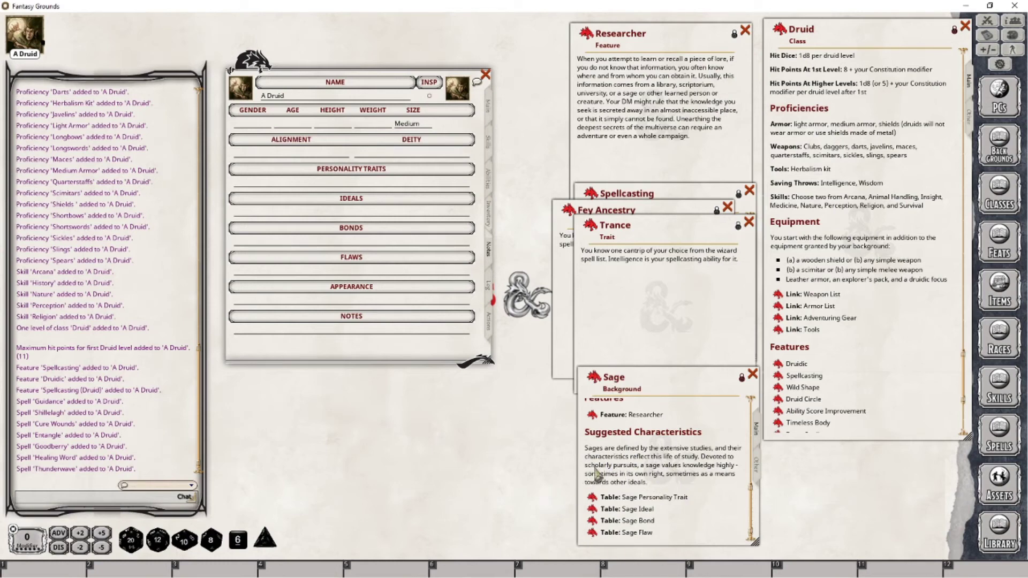
pyautogui.click(593, 497)
pyautogui.click(423, 253)
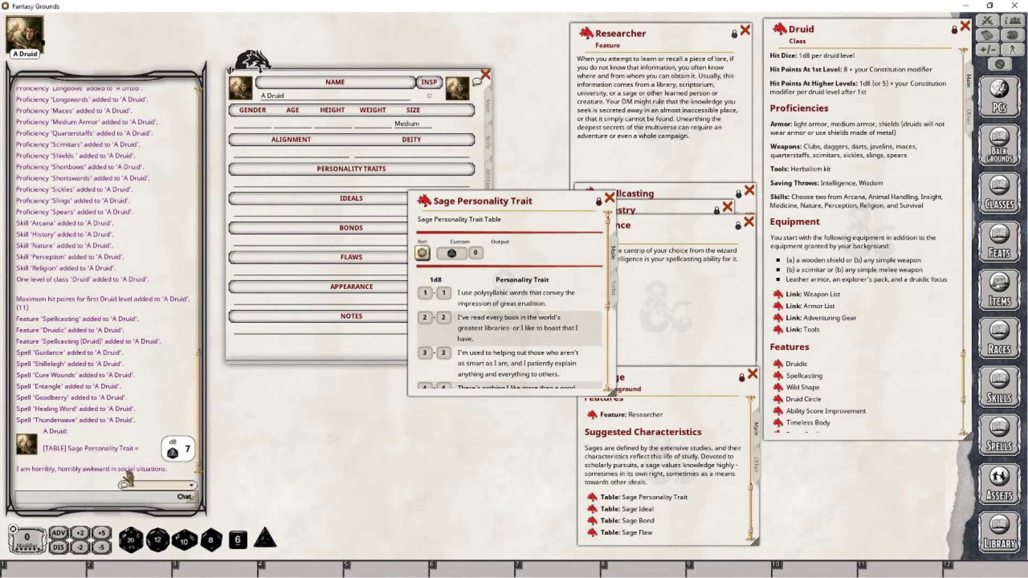
# Copy the rolled trait "I am horribly, horribly awkward in social situations." into the character's Personality Traits and close the trait table.
pyautogui.moveTo(495, 203); pyautogui.dragTo(573, 254)
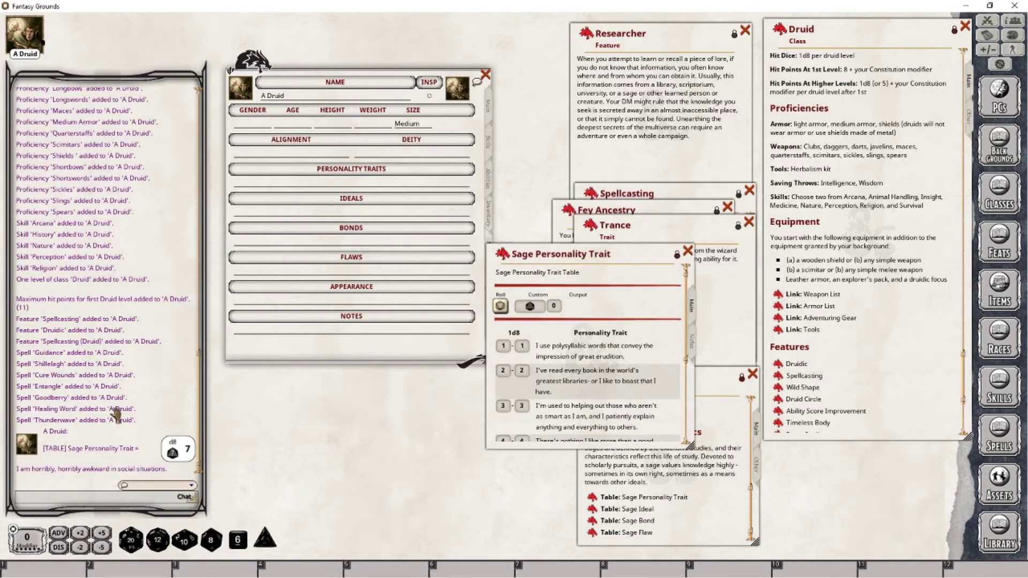
pyautogui.moveTo(50, 473); pyautogui.dragTo(316, 191)
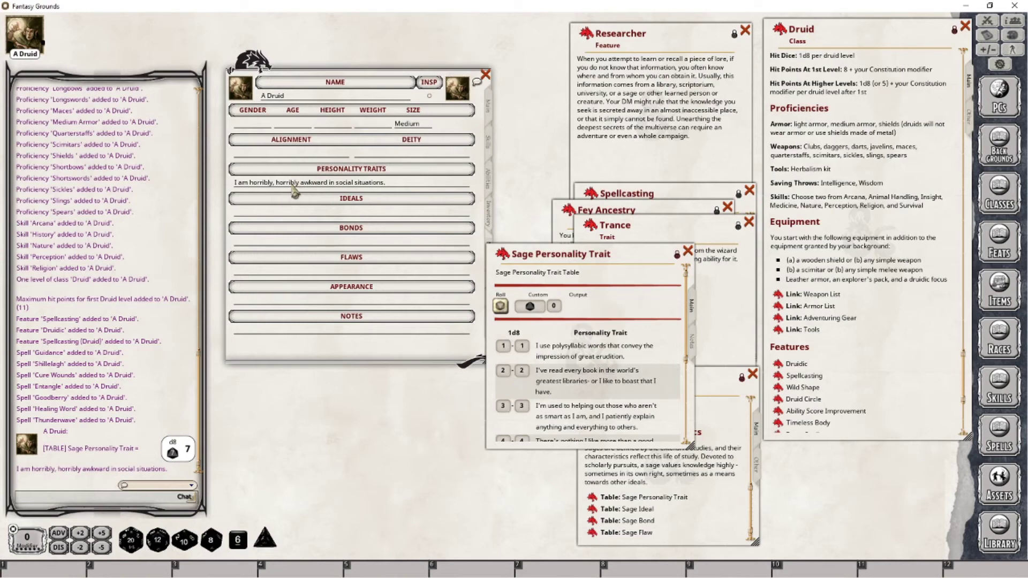
pyautogui.click(688, 251)
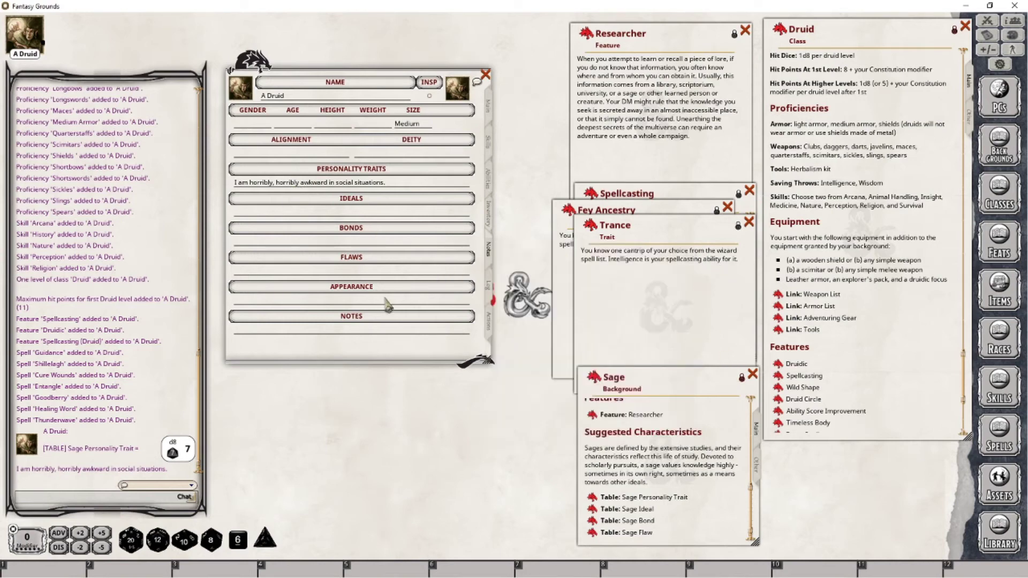
# Review the character's appearance and notes fields, the adventure log, and the weapons and druid spells among the actions.
pyautogui.click(352, 302)
pyautogui.click(323, 332)
pyautogui.click(492, 289)
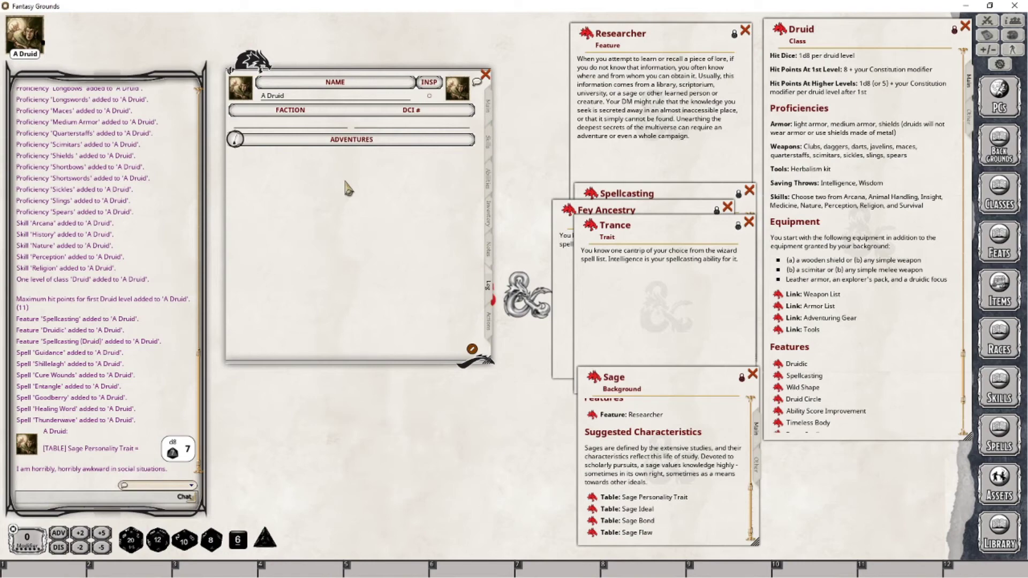
pyautogui.click(488, 320)
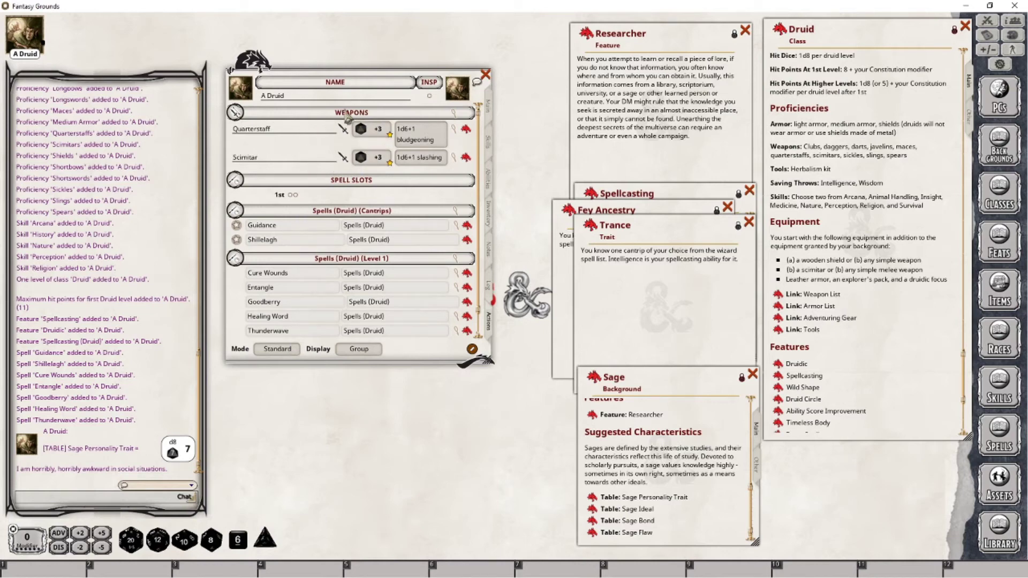
pyautogui.scroll(-1, 310, 268)
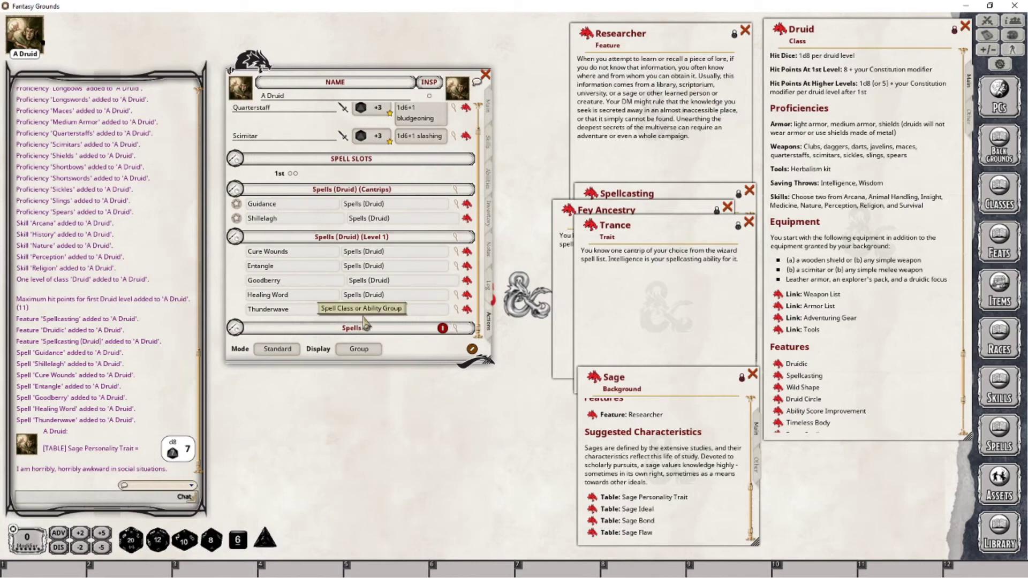
pyautogui.scroll(1, 407, 335)
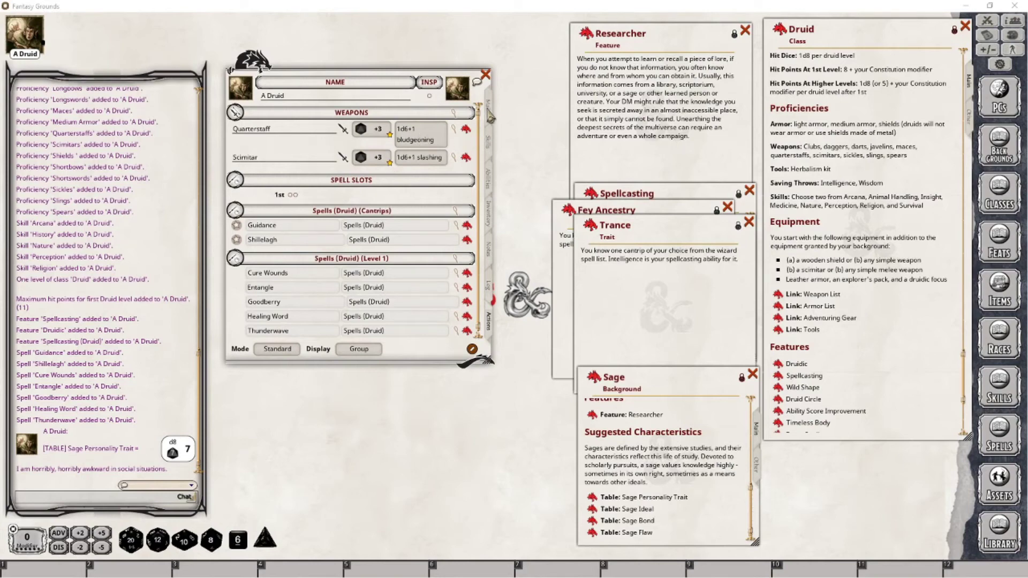
# Recheck the Fey Ancestry trait among the character's abilities and close the Sage, Fey Ancestry and Trance windows.
pyautogui.click(488, 185)
pyautogui.scroll(5, 428, 265)
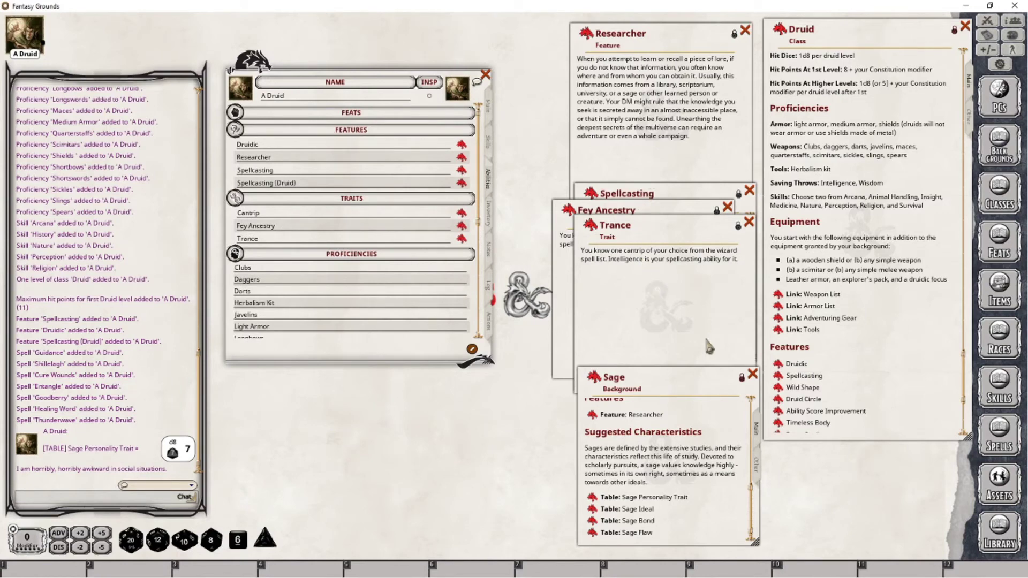
pyautogui.click(753, 374)
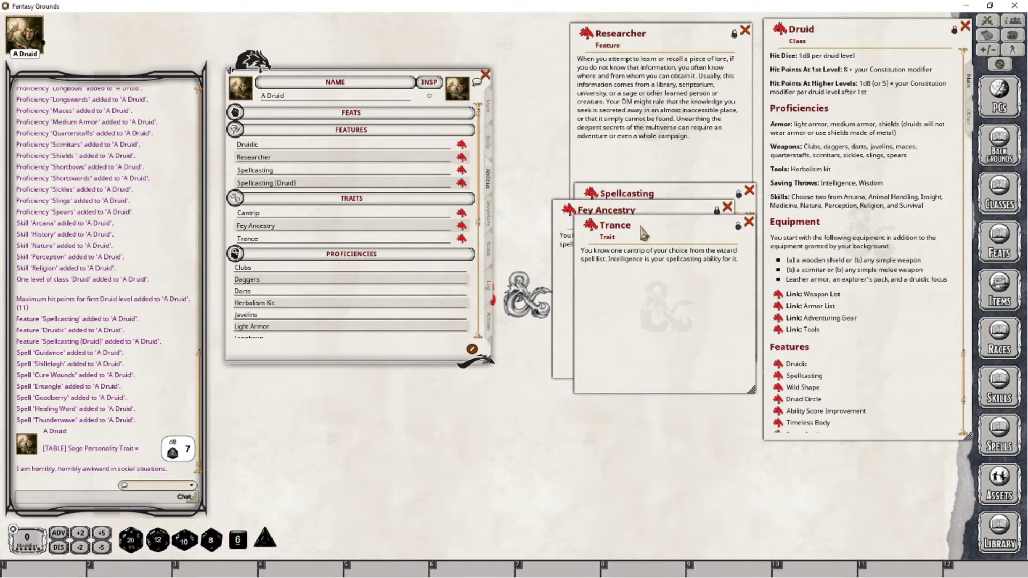
pyautogui.moveTo(642, 233); pyautogui.dragTo(625, 365)
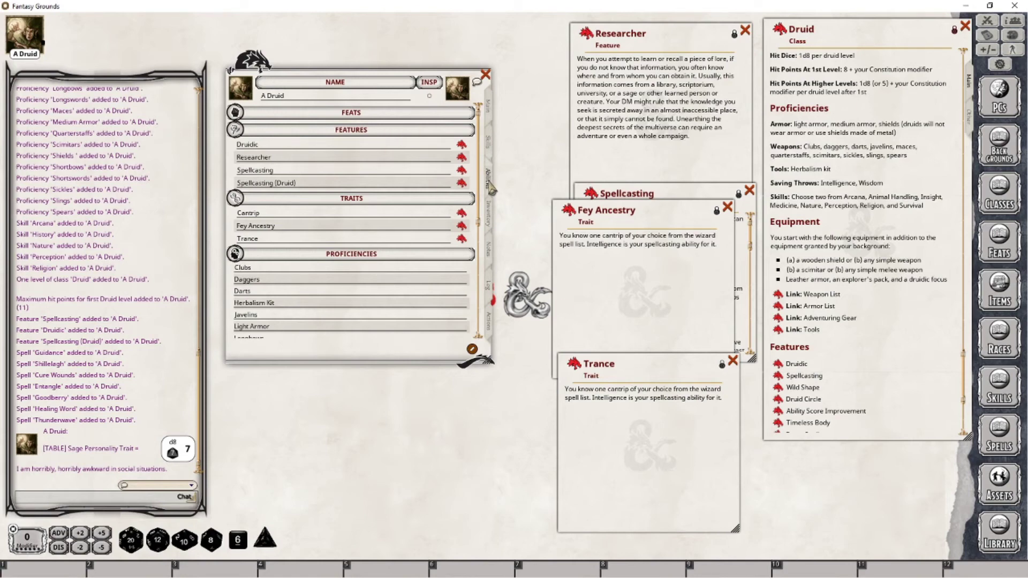
pyautogui.click(460, 227)
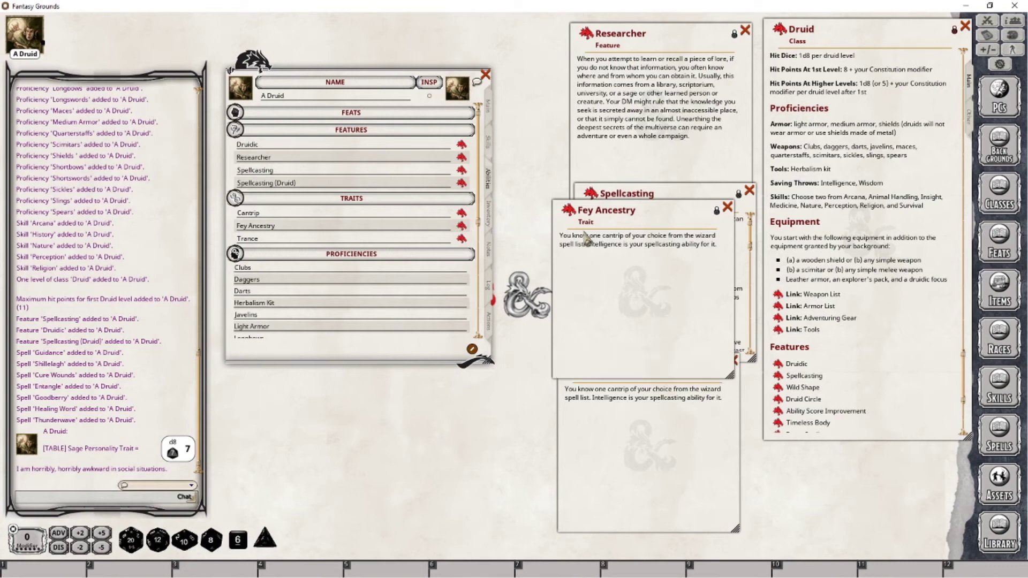
pyautogui.click(728, 210)
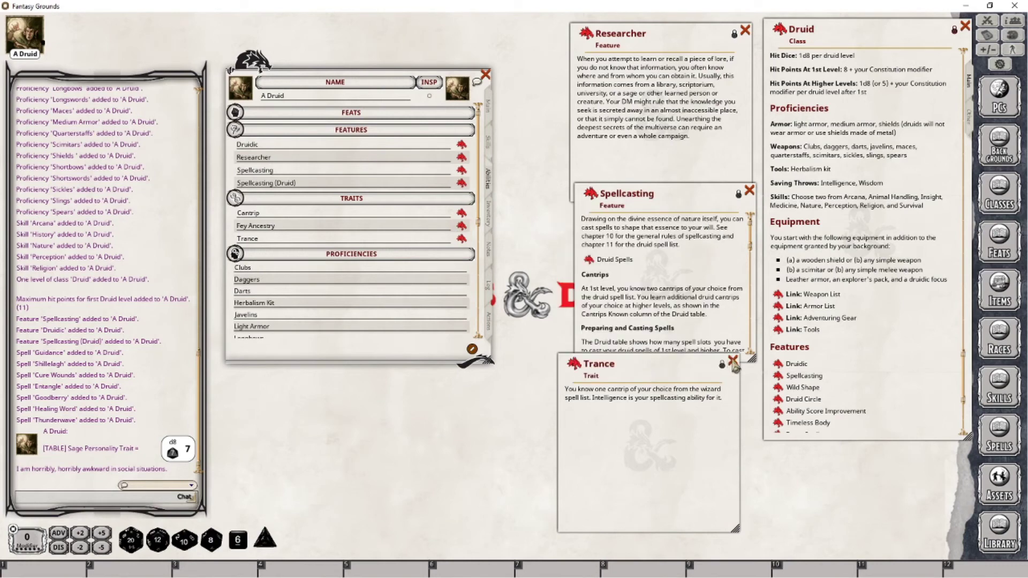
pyautogui.click(733, 362)
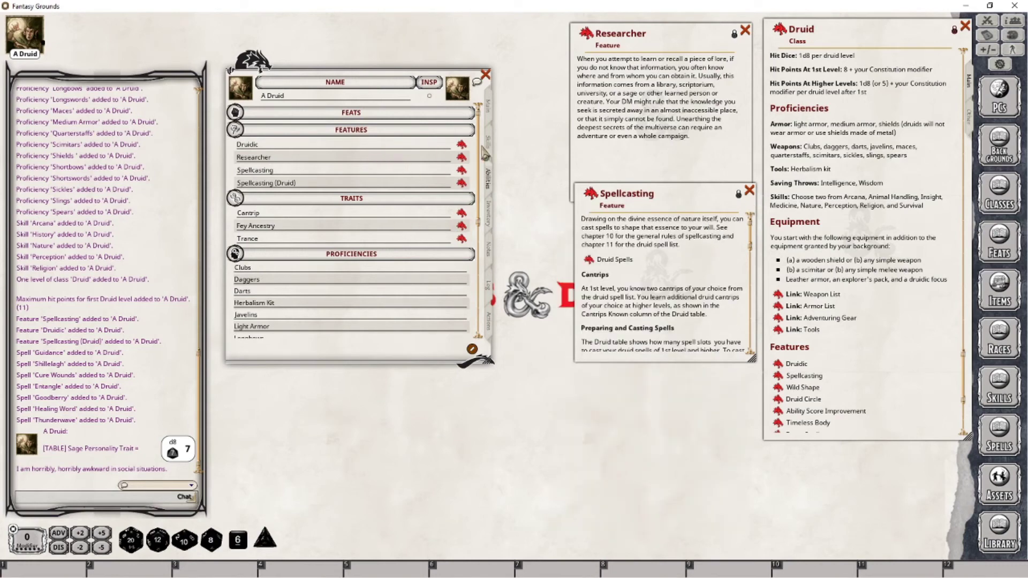
# Open the Elf race record from the character's main page, view its picture and find the list of racial traits.
pyautogui.click(489, 111)
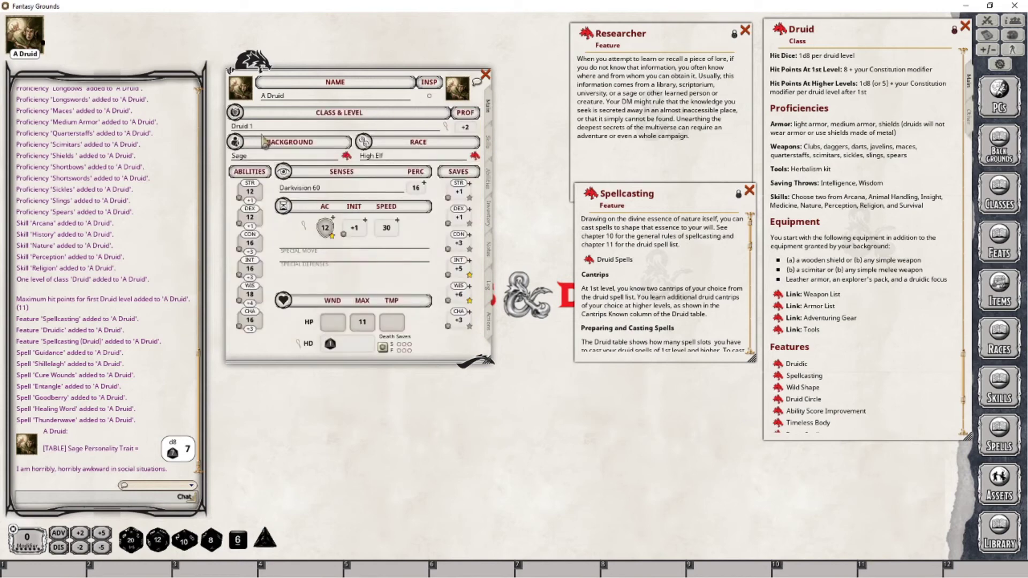
pyautogui.click(476, 157)
pyautogui.moveTo(357, 194); pyautogui.dragTo(646, 325)
pyautogui.click(577, 355)
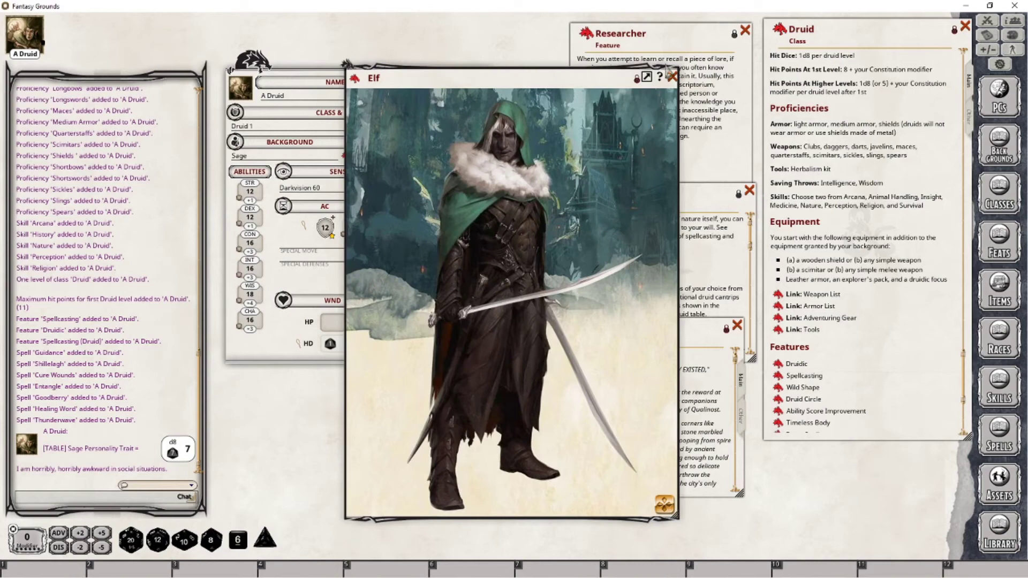
pyautogui.click(642, 418)
pyautogui.scroll(-5, 651, 412)
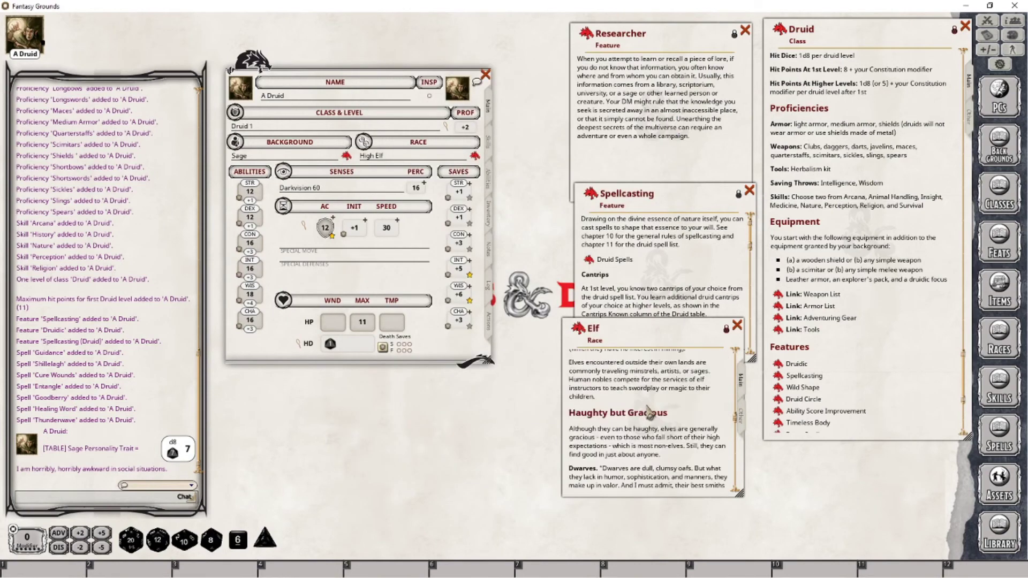
pyautogui.scroll(-5, 652, 411)
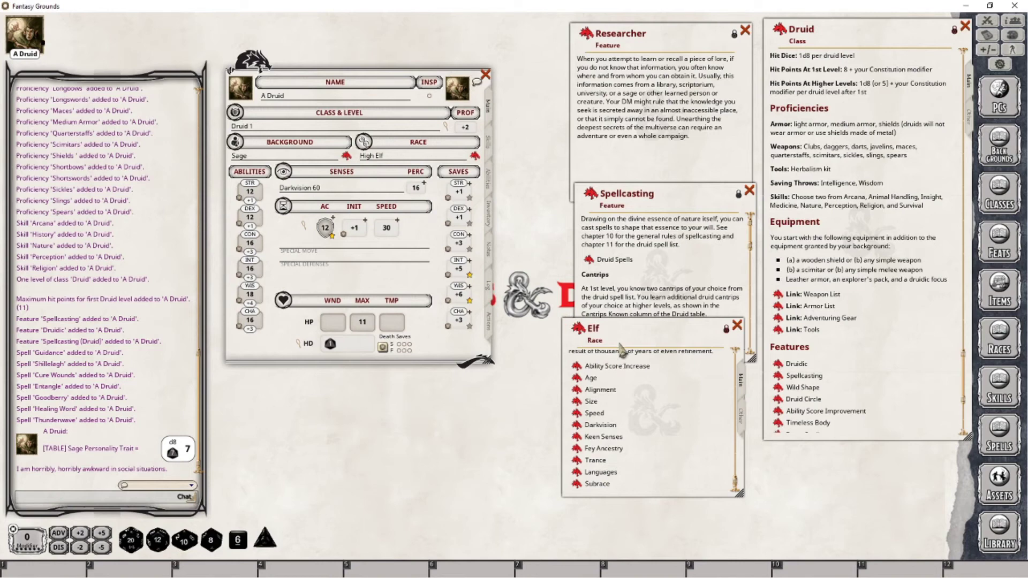
# Check the elf's Subrace trait, close it, and open the Fey Ancestry racial trait above the Elf record.
pyautogui.click(577, 485)
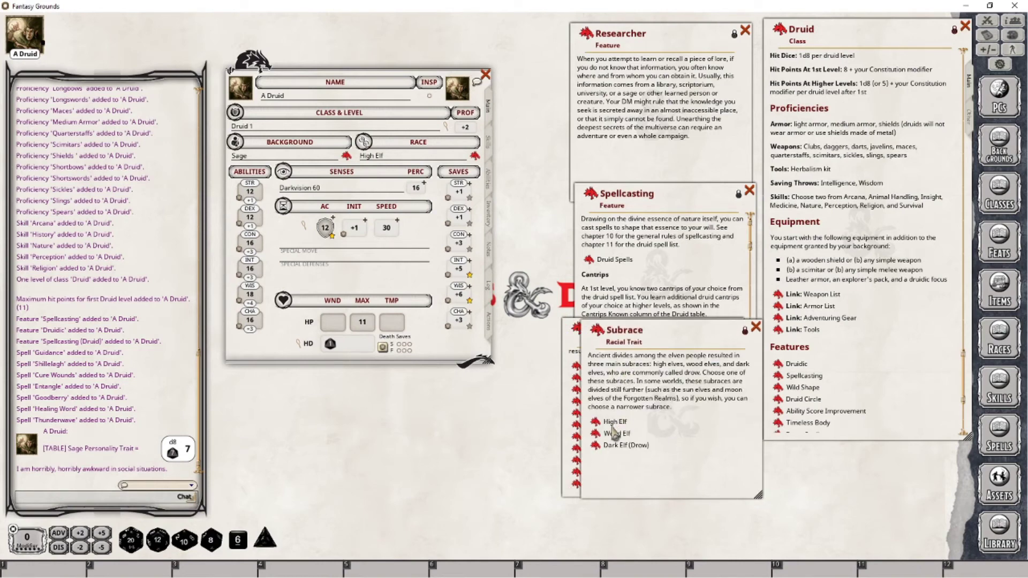
pyautogui.click(755, 327)
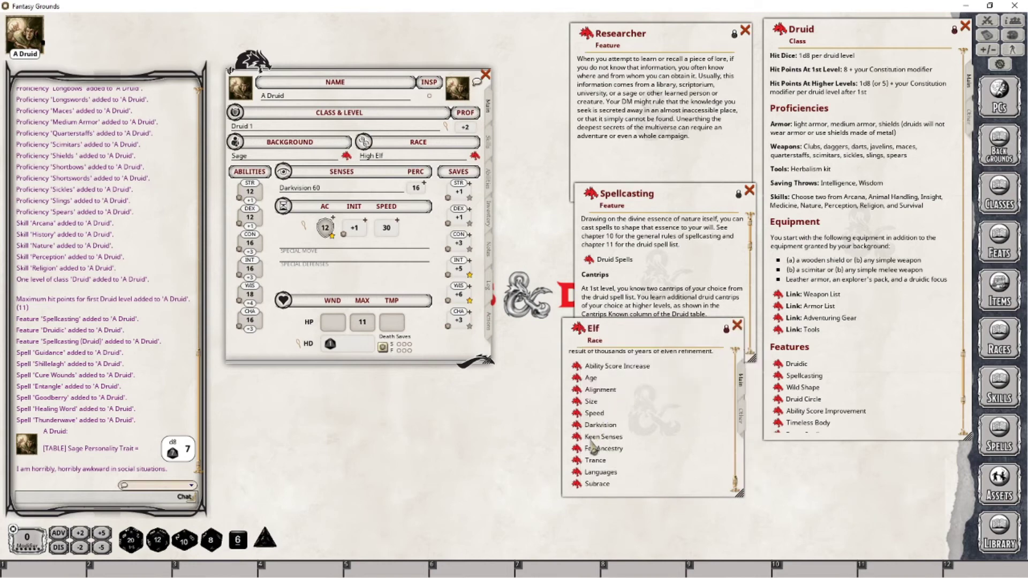
pyautogui.click(577, 450)
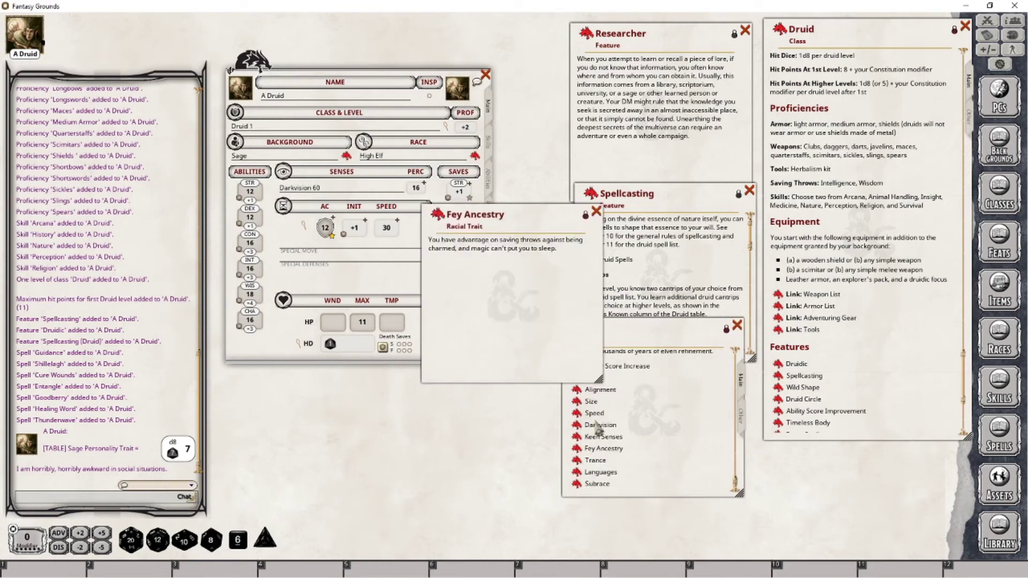
pyautogui.moveTo(519, 209); pyautogui.dragTo(632, 118)
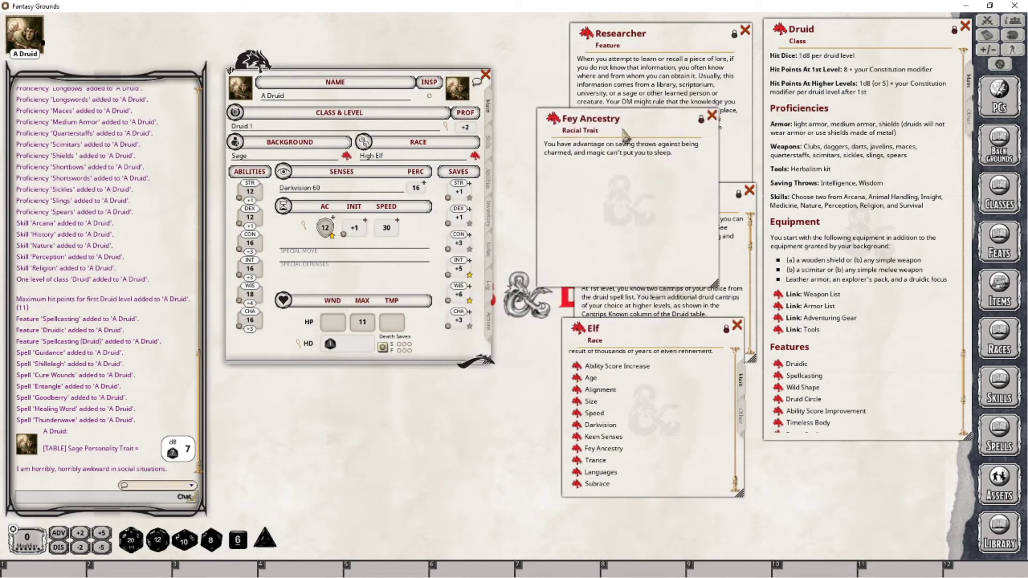
# Open the elf's Trance racial trait and place it below the Fey Ancestry trait.
pyautogui.click(577, 460)
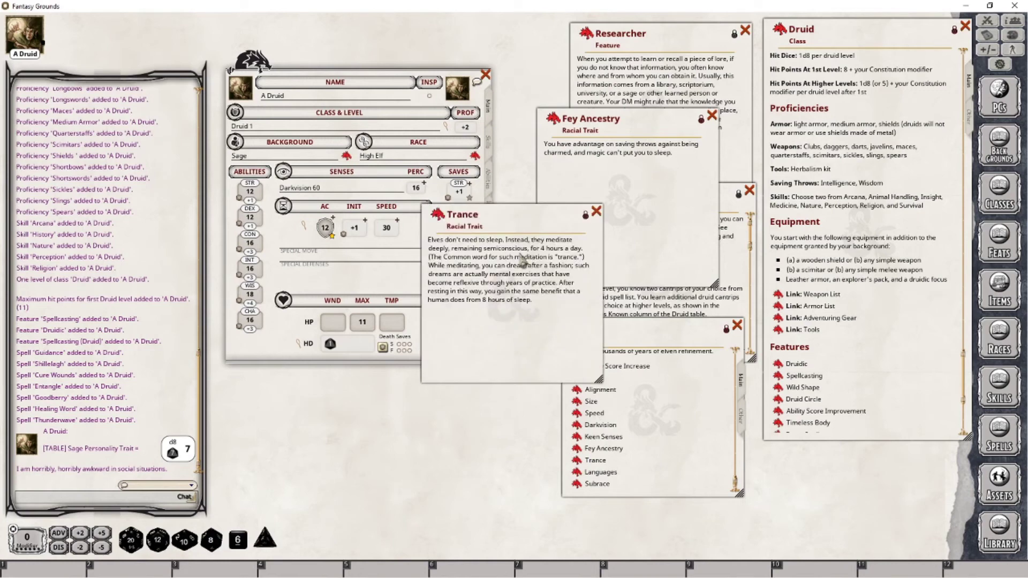
pyautogui.moveTo(509, 221); pyautogui.dragTo(627, 309)
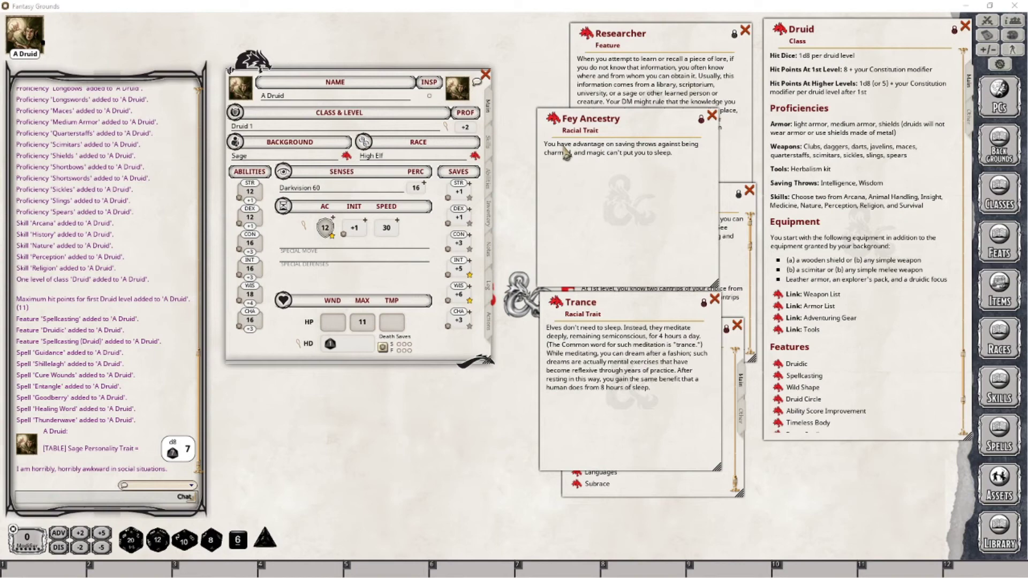
# Add the Fey Ancestry trait to the character's actions as a power and put it in a group named Elf.
pyautogui.click(490, 321)
pyautogui.scroll(-1, 368, 279)
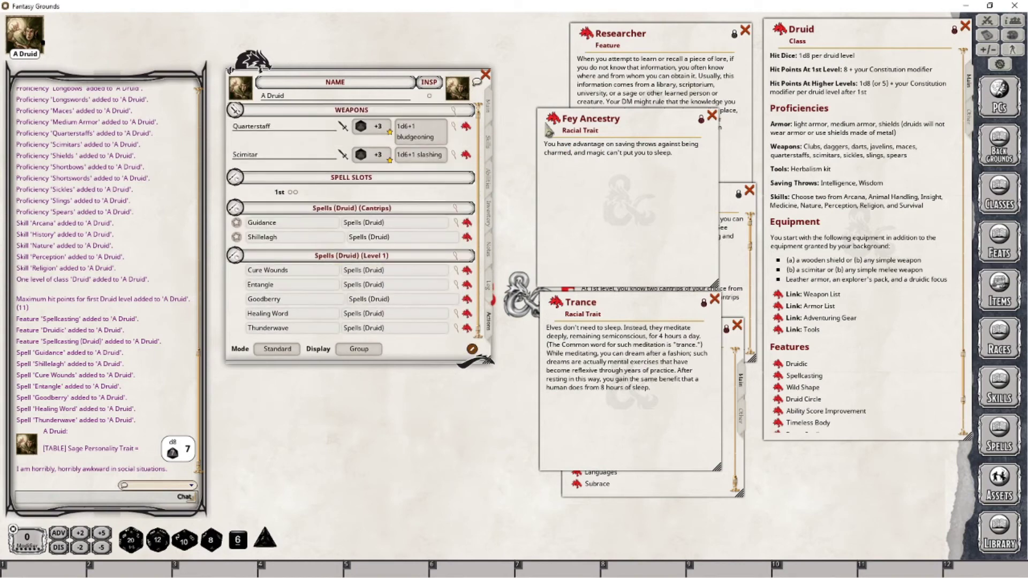
pyautogui.moveTo(560, 203); pyautogui.dragTo(426, 343)
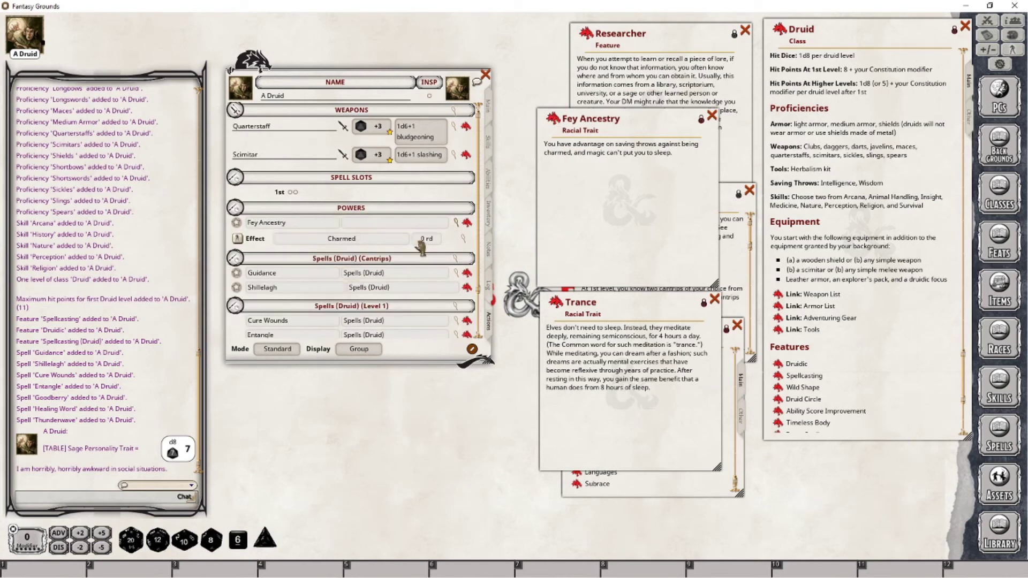
pyautogui.press('shift')
pyautogui.write('Elf')
pyautogui.press('Return')
# Set Fey Ancestry's effect to "Fey Ancestry; ADVSAV", with targeting Self and expenditure On next roll.
pyautogui.click(463, 240)
pyautogui.moveTo(495, 235); pyautogui.dragTo(383, 327)
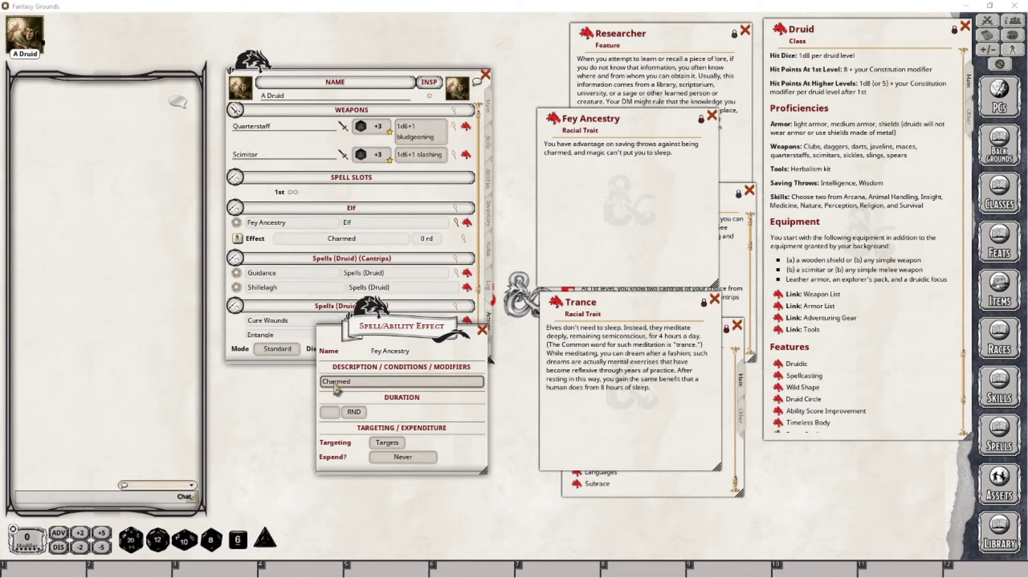
pyautogui.write('Fey ')
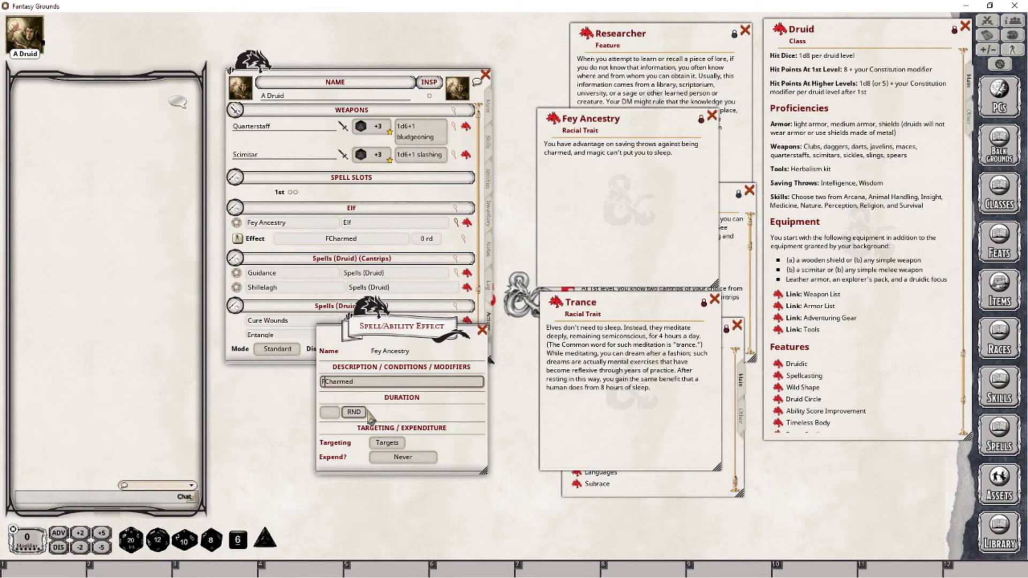
pyautogui.write('Ancestry; ADVS')
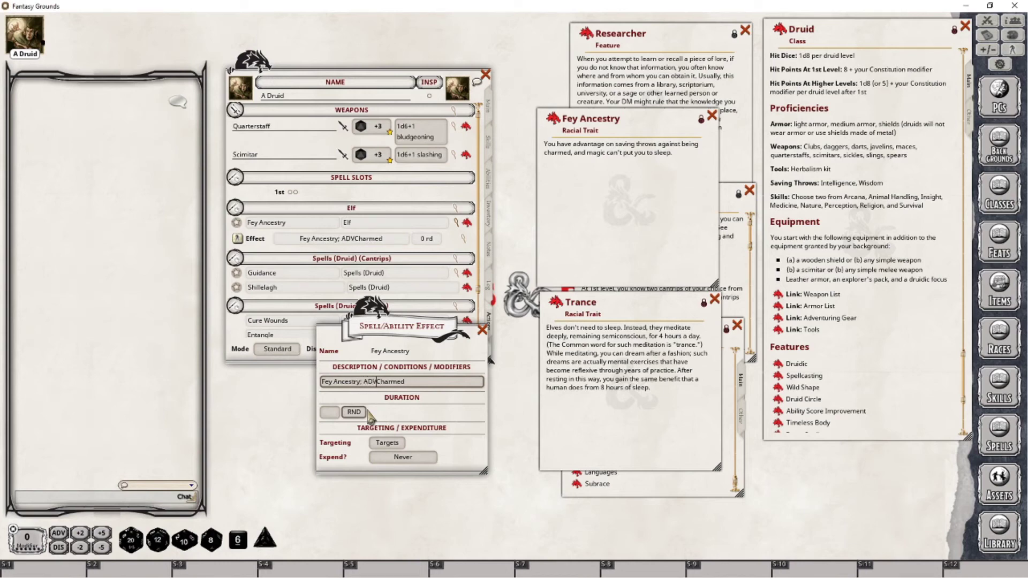
pyautogui.write('AV')
pyautogui.hotkey('shift', 'End')
pyautogui.press('Delete')
pyautogui.press('Return')
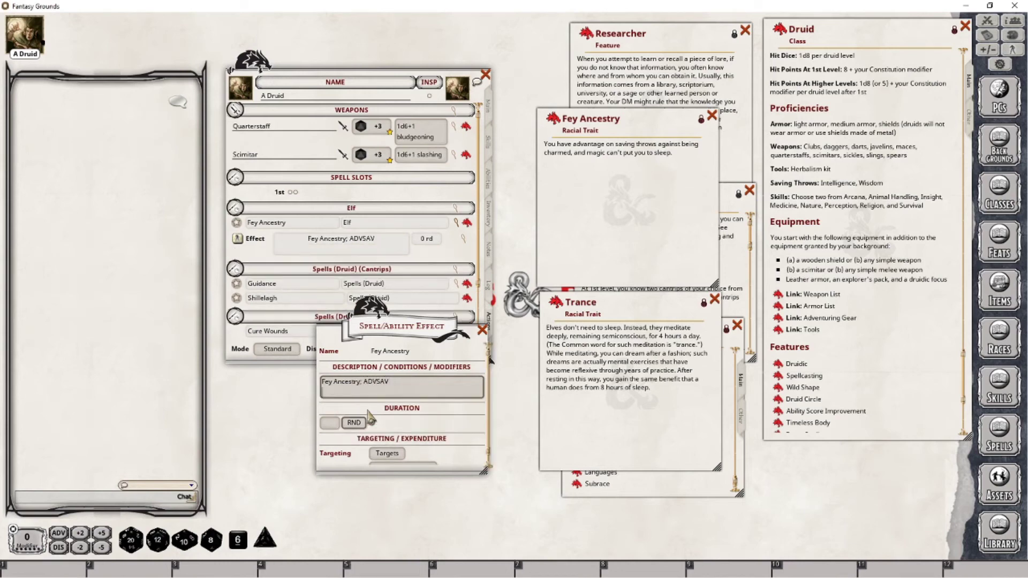
pyautogui.press('BackSpace')
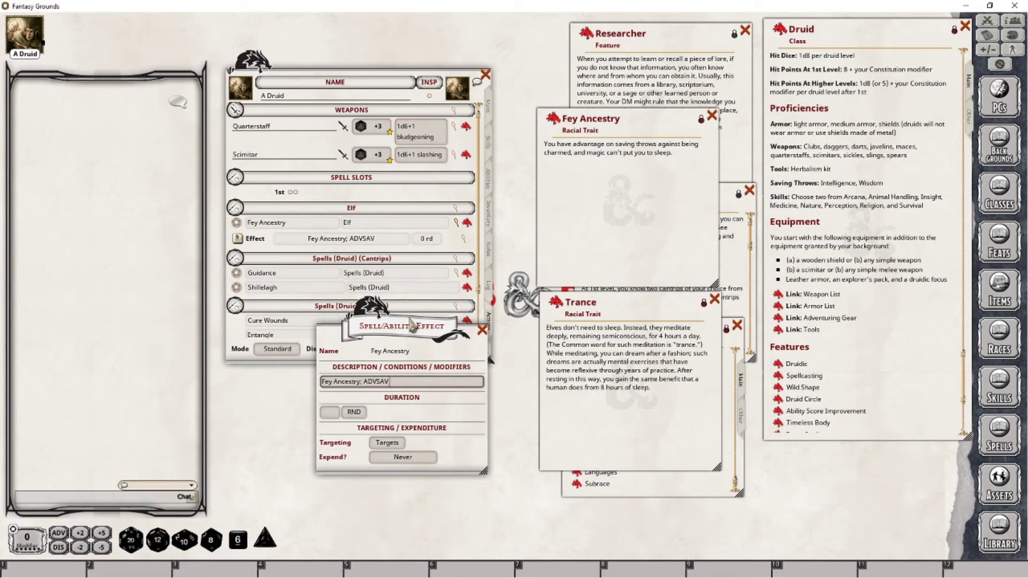
pyautogui.click(387, 442)
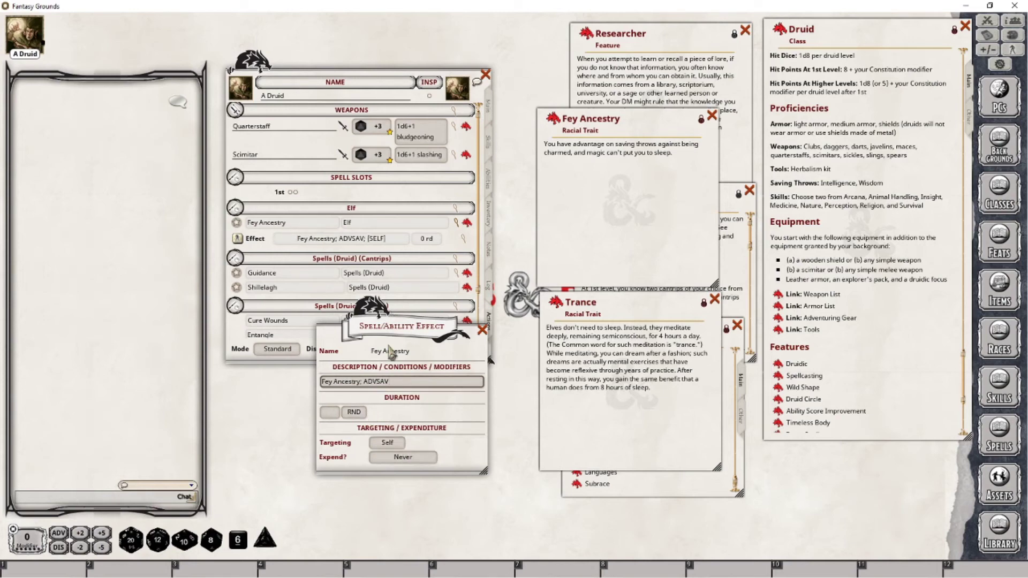
pyautogui.click(403, 456)
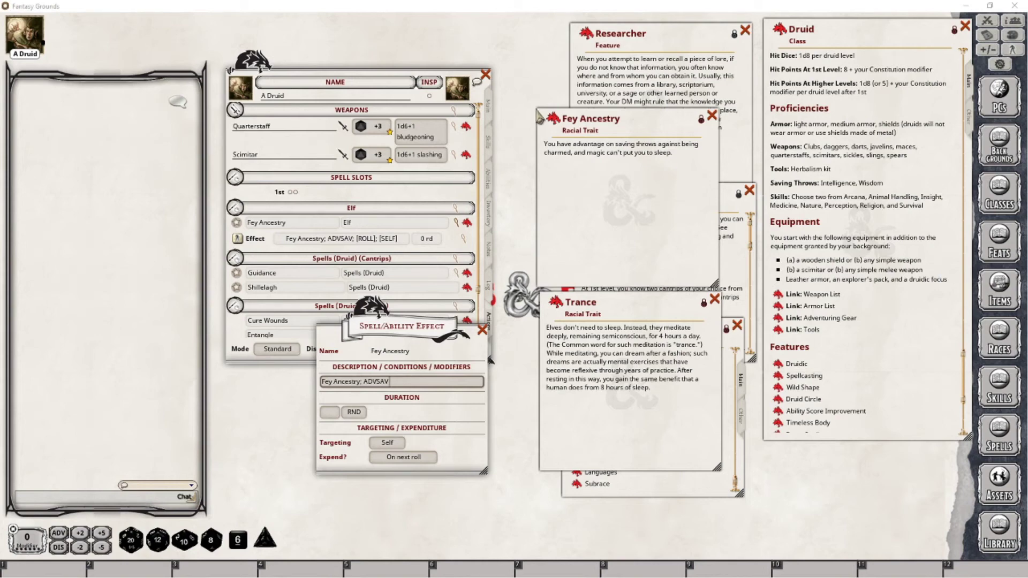
# Bring up the combat tracker beside the sheet, close the effect editor and apply the Fey Ancestry effect to A Druid.
pyautogui.click(984, 21)
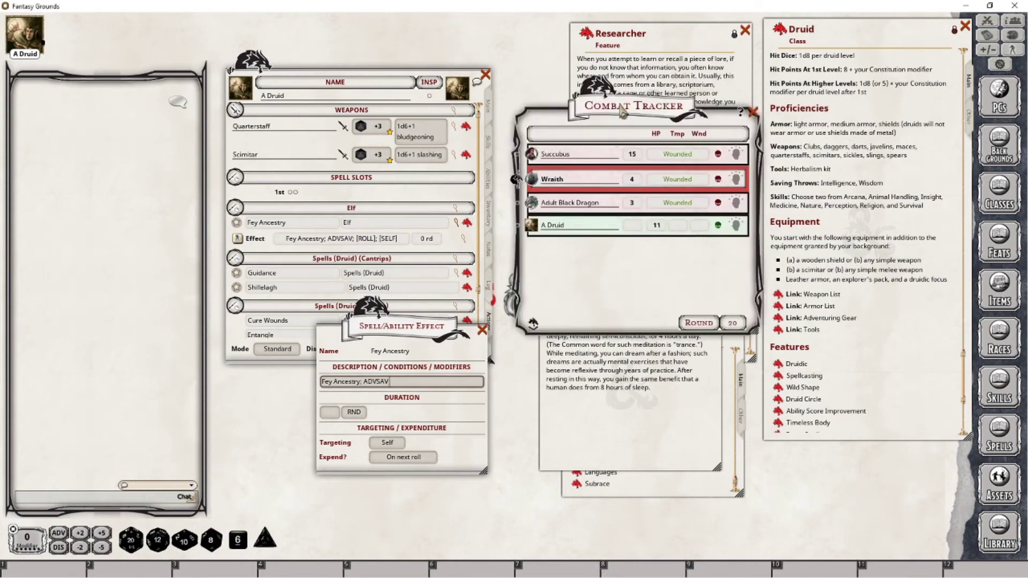
pyautogui.moveTo(623, 108); pyautogui.dragTo(612, 160)
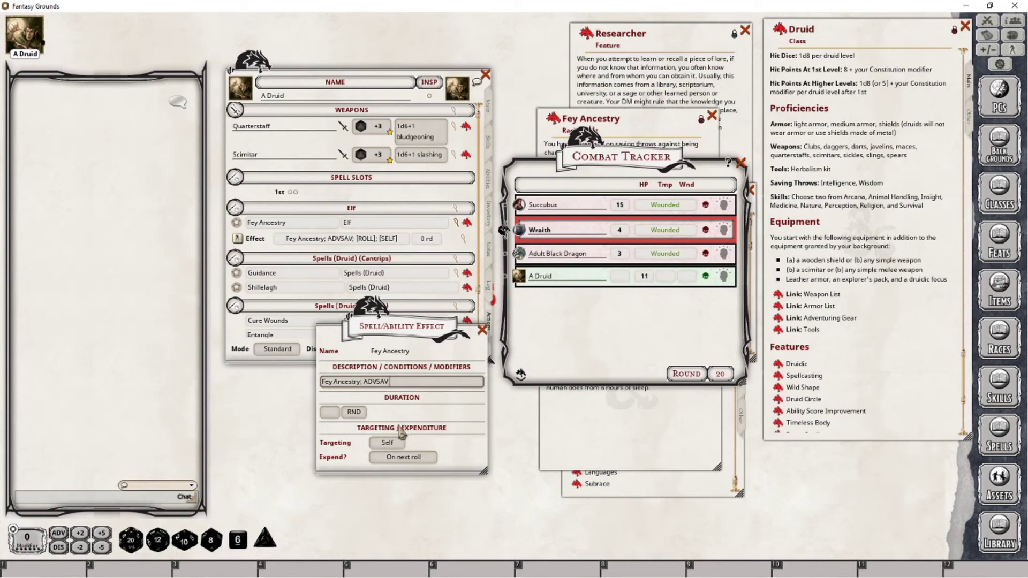
pyautogui.moveTo(386, 327); pyautogui.dragTo(369, 342)
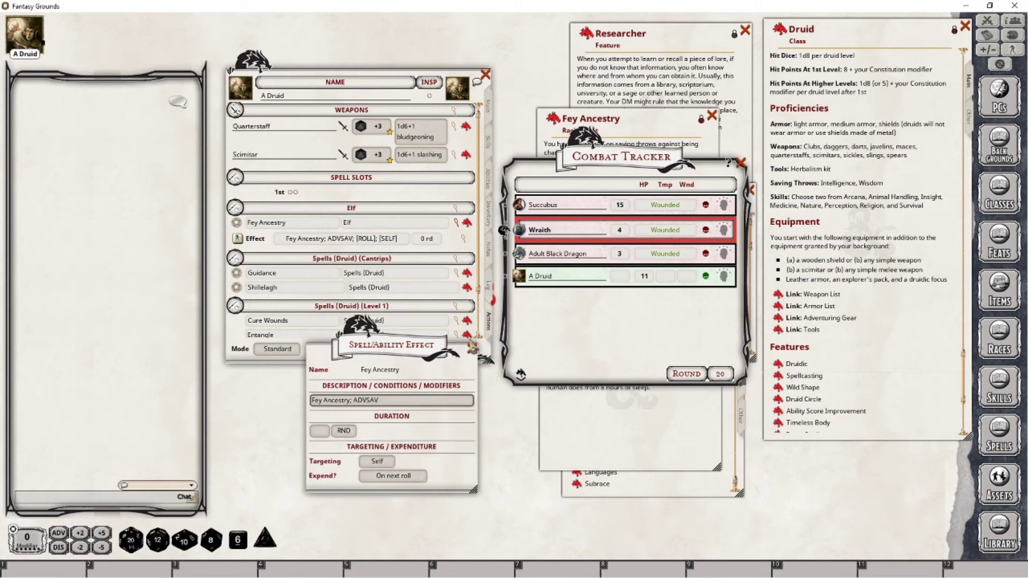
pyautogui.click(467, 345)
pyautogui.click(238, 238)
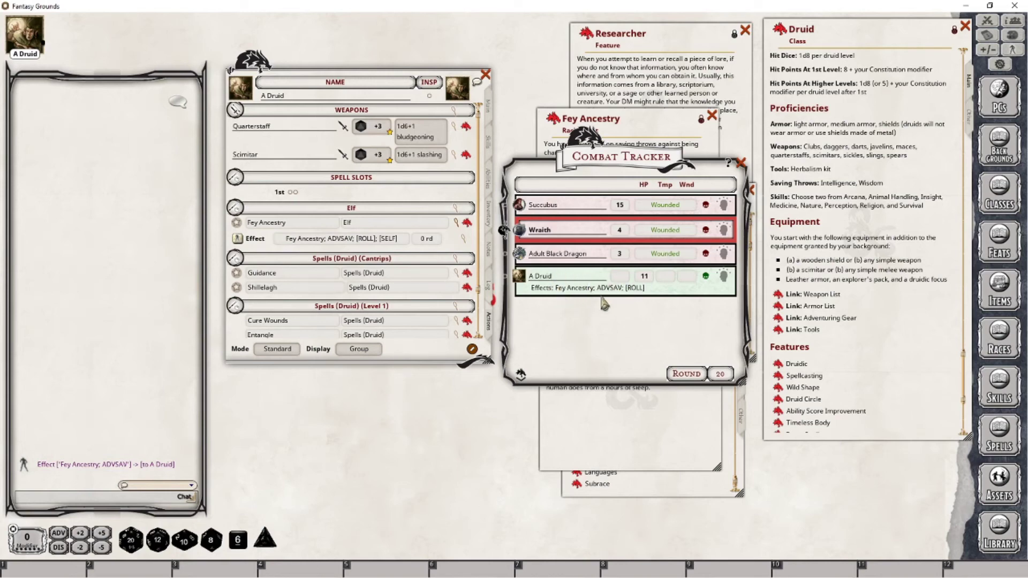
# Recheck the wording of the Fey Ancestry trait and roll a d20 with advantage.
pyautogui.click(651, 119)
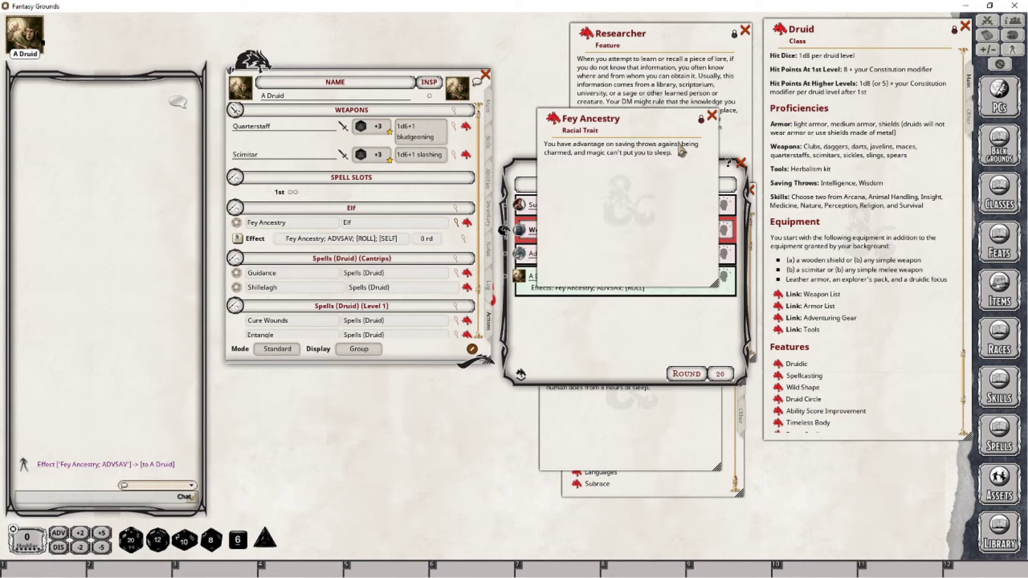
pyautogui.click(614, 346)
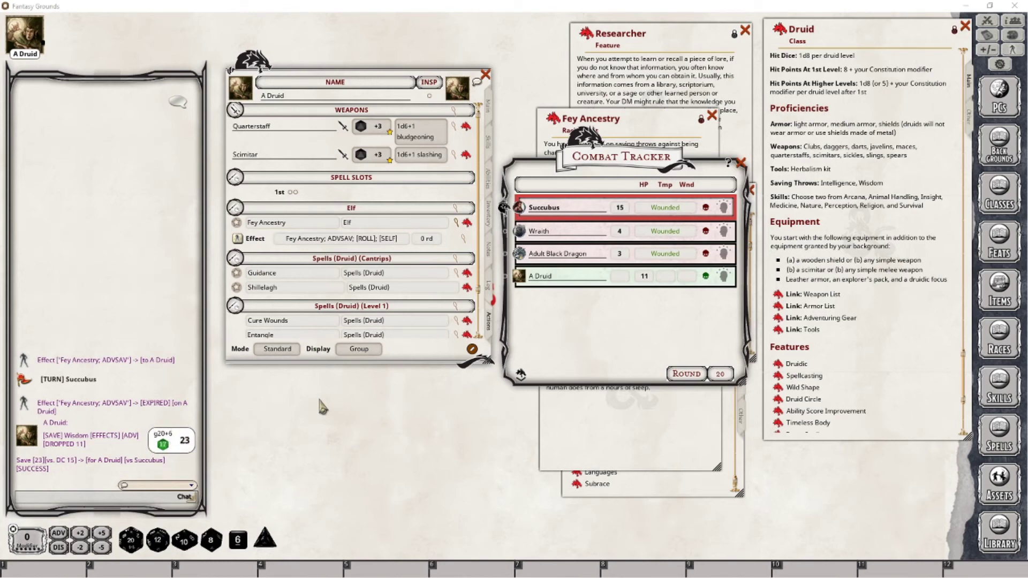
pyautogui.click(62, 534)
pyautogui.moveTo(130, 541); pyautogui.dragTo(158, 471)
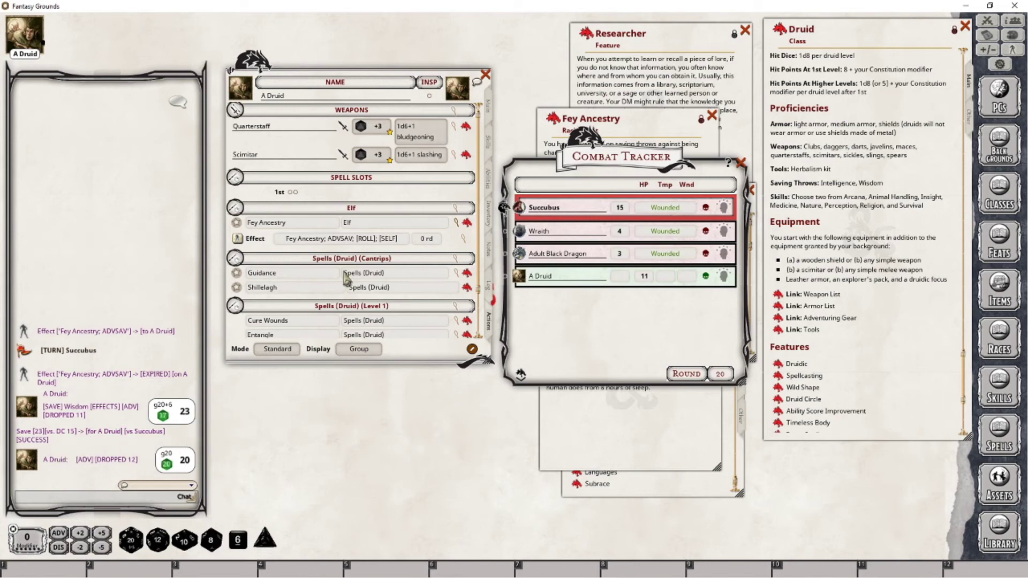
# Share the Fey Ancestry racial trait as a link in the chat.
pyautogui.click(658, 129)
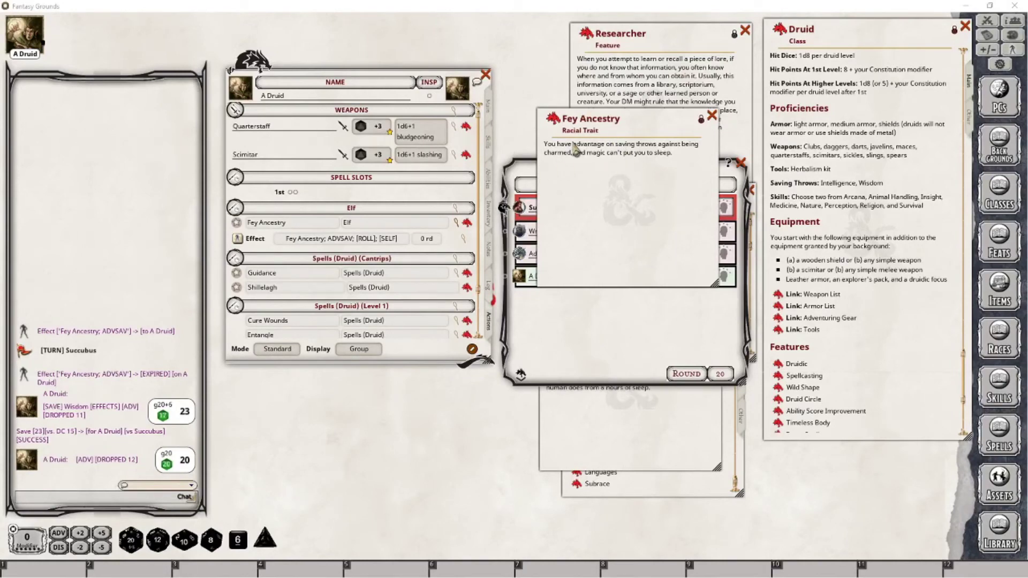
pyautogui.click(557, 129)
pyautogui.moveTo(557, 129); pyautogui.dragTo(76, 453)
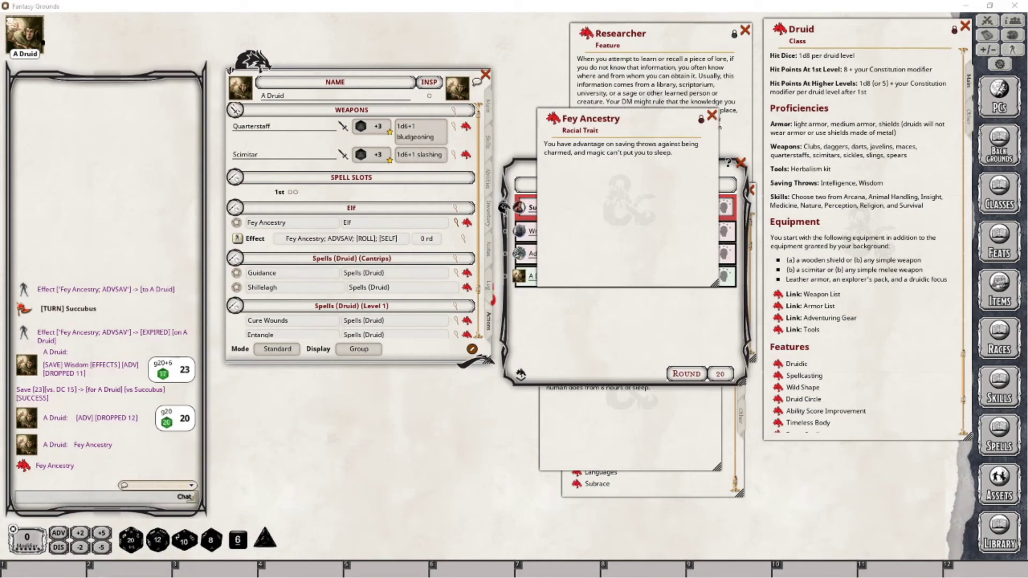
# Close the Fey Ancestry trait, the combat tracker and the Trance trait.
pyautogui.click(711, 117)
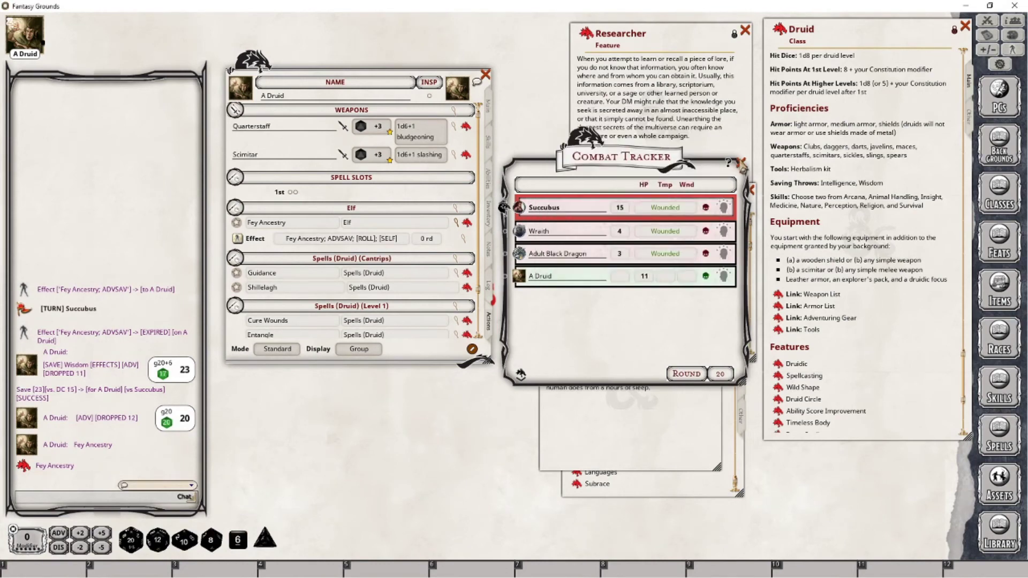
pyautogui.click(740, 162)
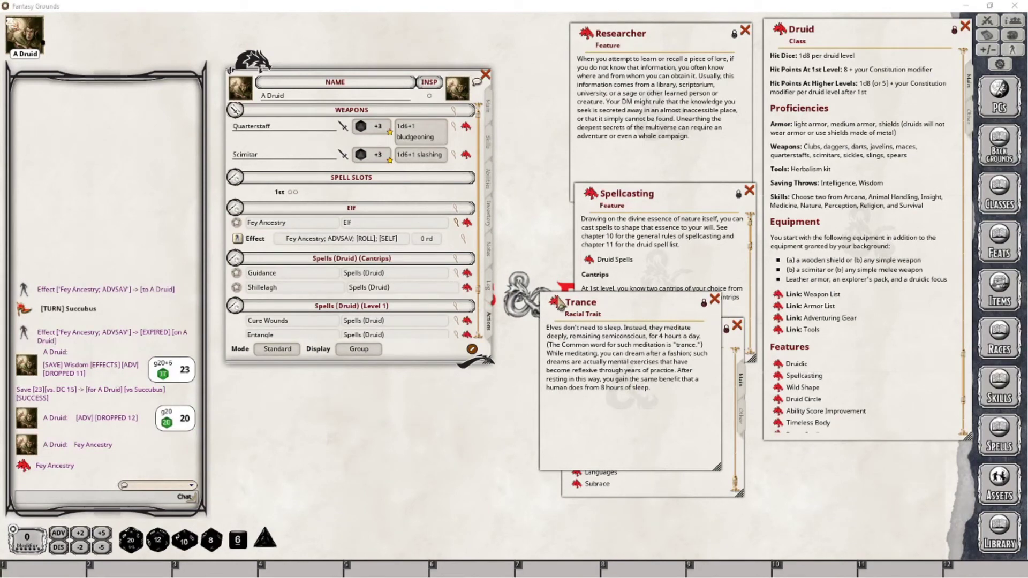
pyautogui.click(714, 300)
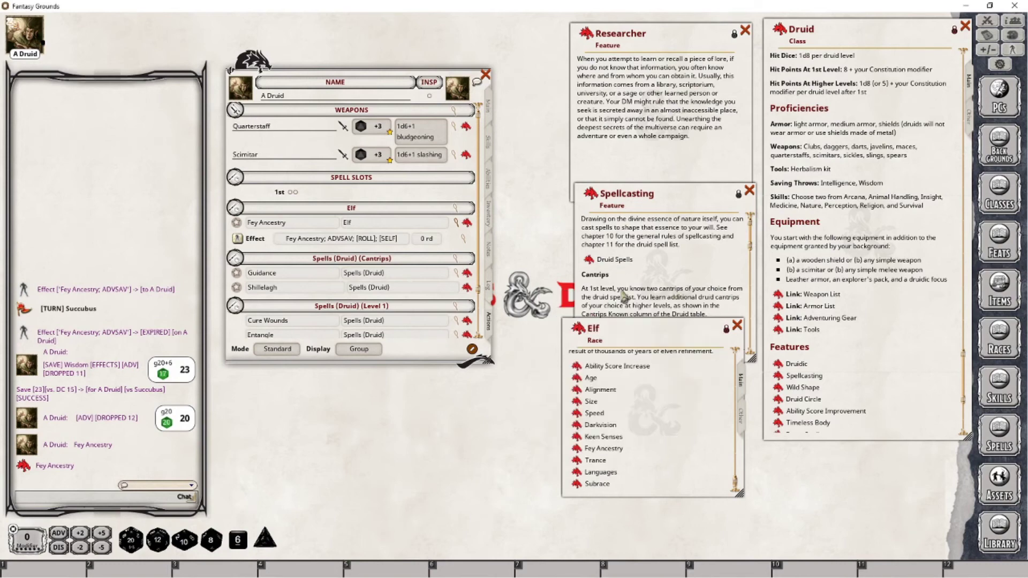
# Open the Druid Spells list from the Spellcasting feature, place it beneath the character sheet and review the sheet's druid spells.
pyautogui.click(636, 197)
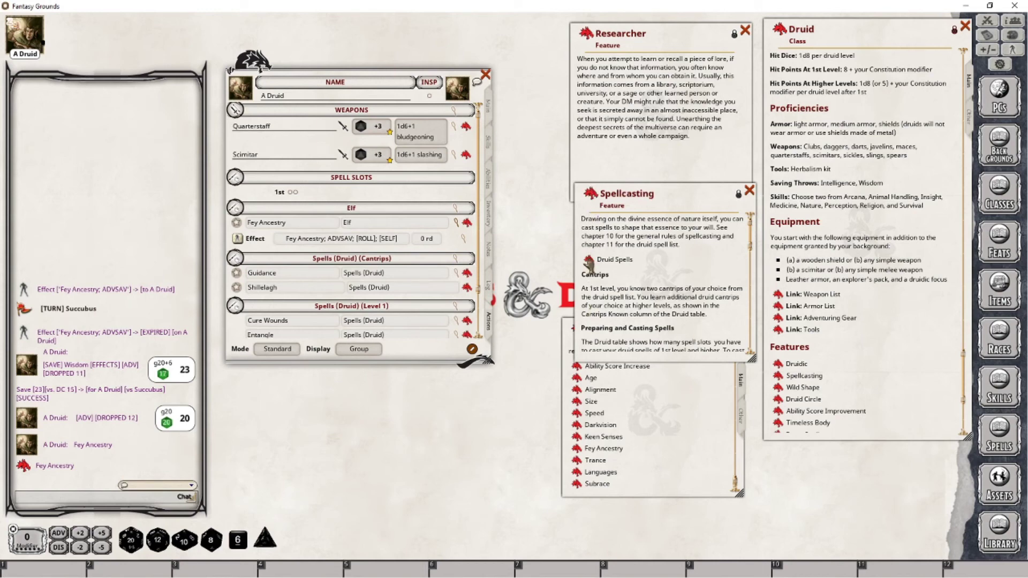
pyautogui.click(588, 261)
pyautogui.moveTo(547, 184); pyautogui.dragTo(375, 347)
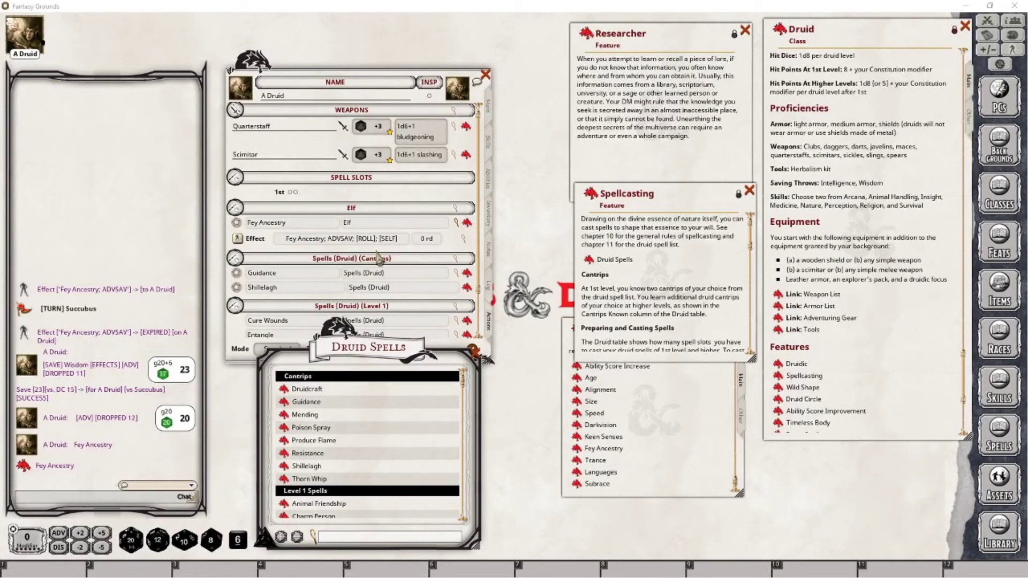
pyautogui.click(393, 235)
pyautogui.scroll(-2, 337, 241)
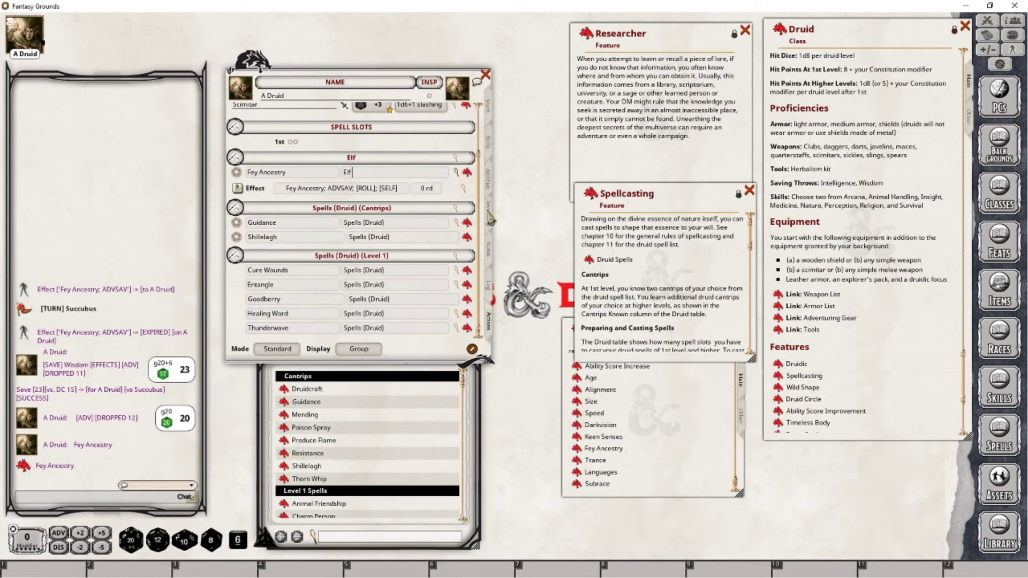
# Open the full spell list and search it for "fire bolt".
pyautogui.click(1001, 447)
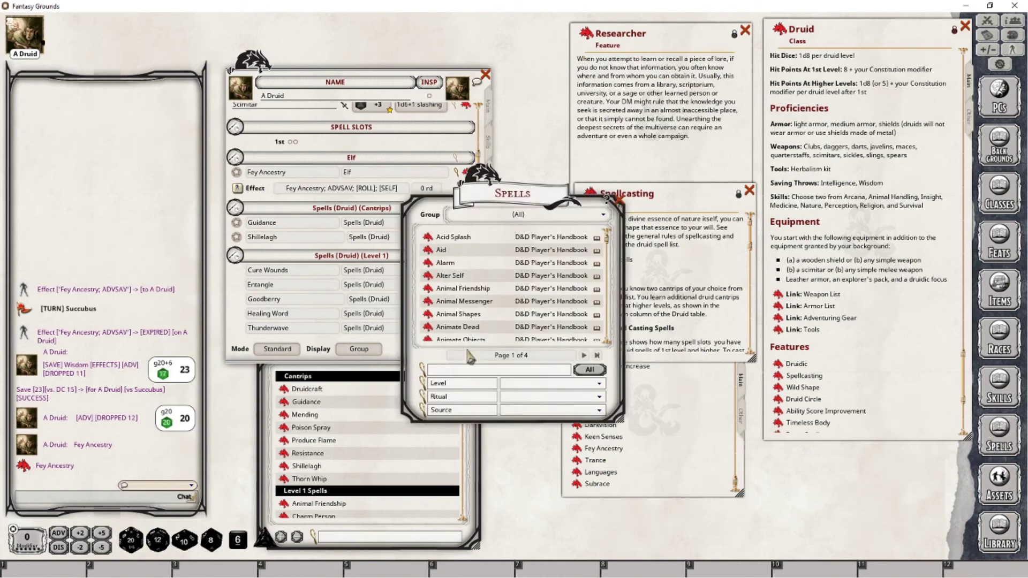
pyautogui.write('firebolt')
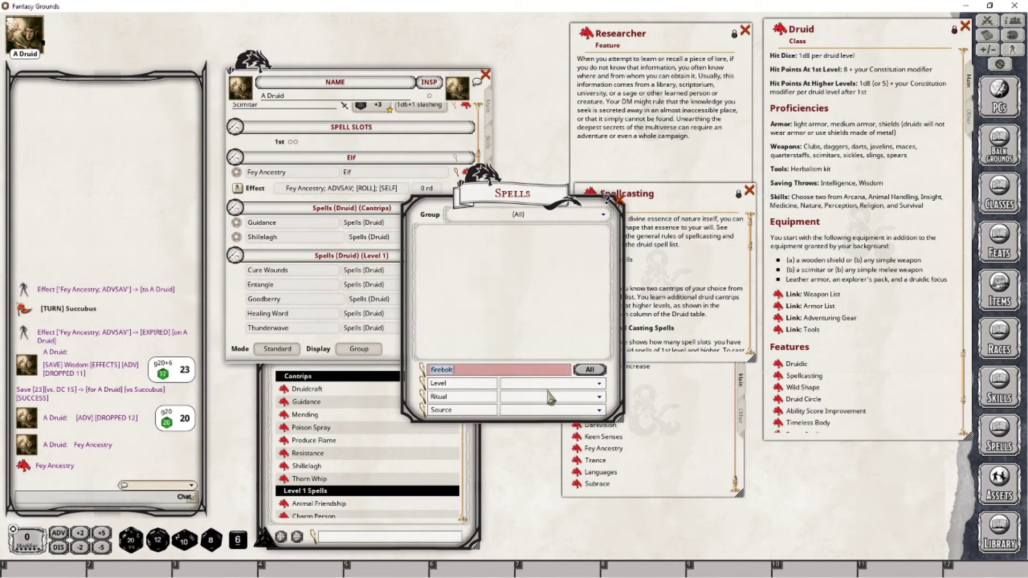
pyautogui.click(546, 217)
pyautogui.click(541, 214)
pyautogui.press('Home')
pyautogui.press('Delete')
pyautogui.hotkey('shift', 'End')
pyautogui.write('fire bolt')
pyautogui.press('Return')
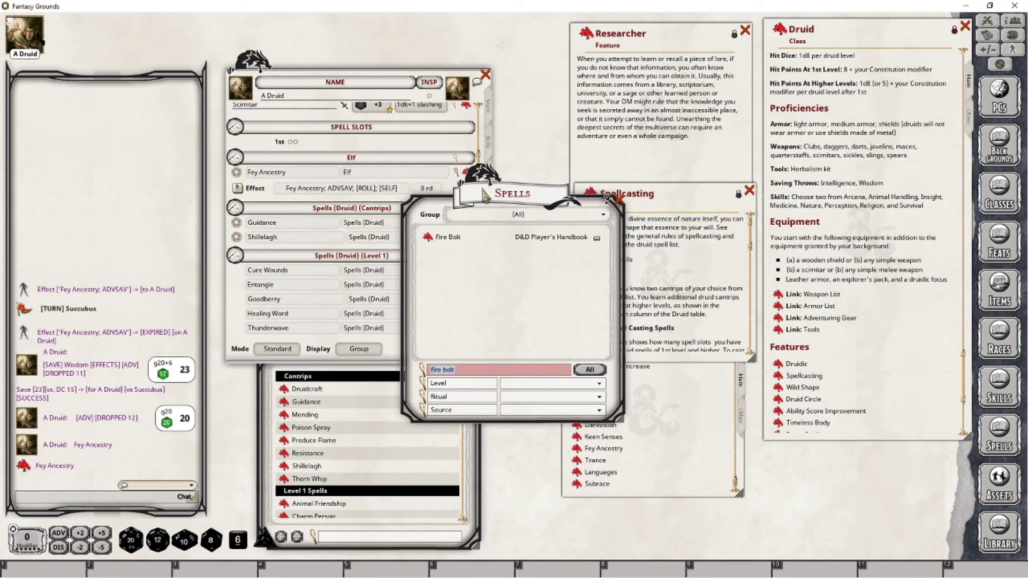
# Add Fire Bolt to the character's druid cantrips and close the spell list.
pyautogui.moveTo(485, 192); pyautogui.dragTo(564, 182)
pyautogui.moveTo(519, 231); pyautogui.dragTo(329, 236)
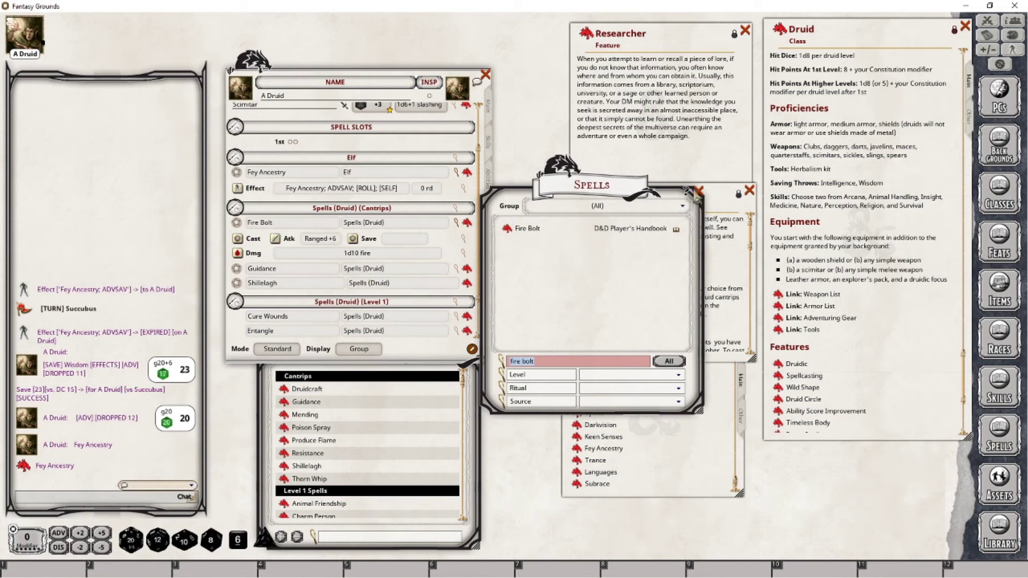
pyautogui.click(698, 192)
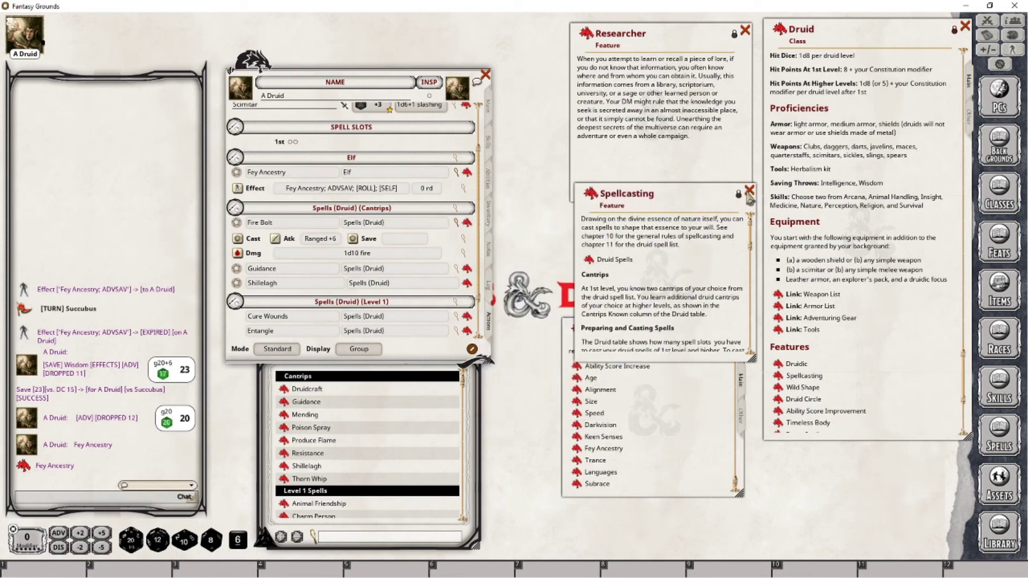
# Switch the actions to Preparation mode and prepare Cure Wounds, Entangle, Goodberry, Healing Word and Thunderwave.
pyautogui.scroll(-3, 664, 292)
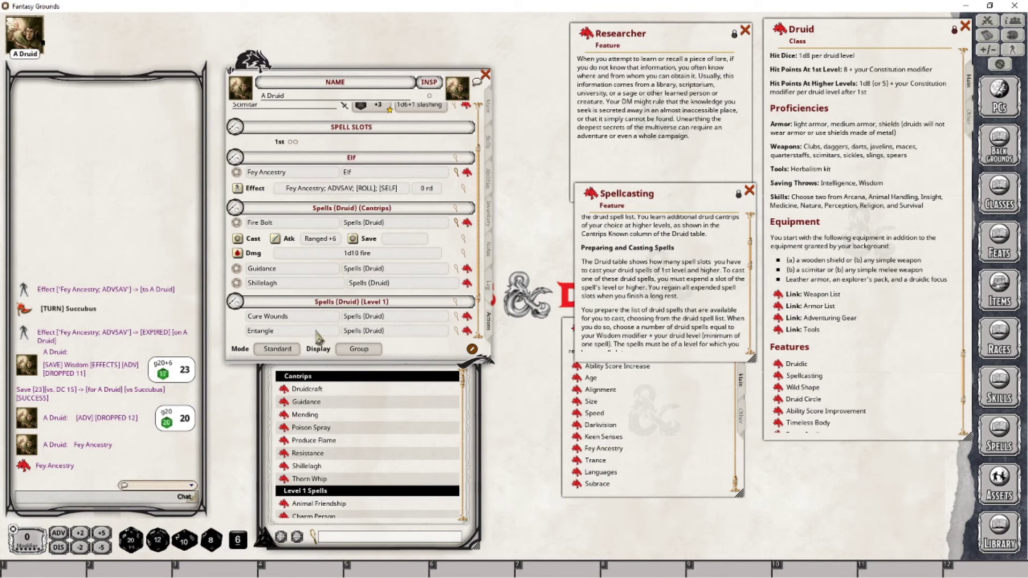
pyautogui.scroll(-2, 314, 316)
pyautogui.click(284, 350)
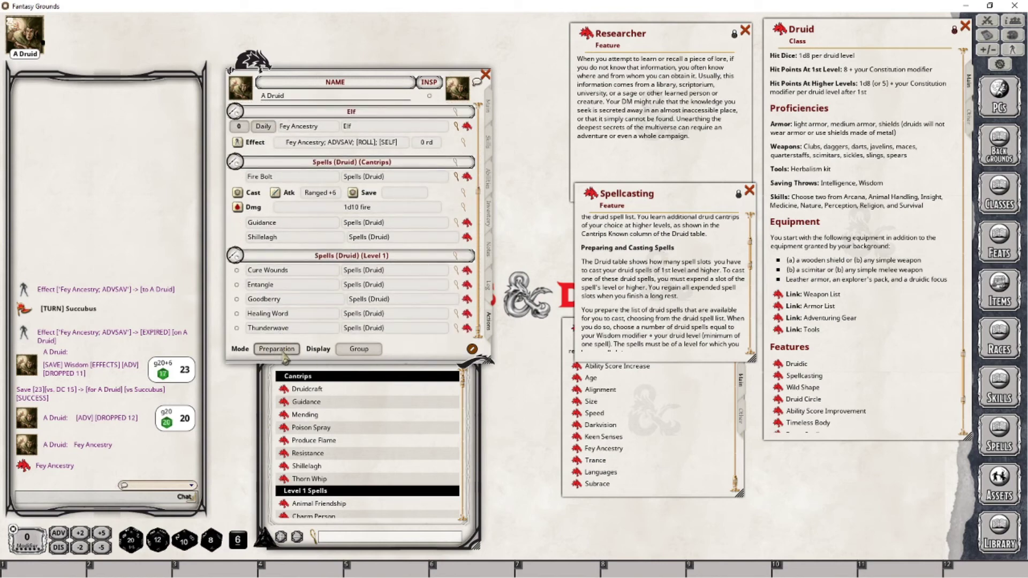
pyautogui.click(237, 270)
pyautogui.click(237, 285)
pyautogui.click(236, 299)
pyautogui.click(237, 314)
pyautogui.click(236, 328)
# Review the rules for preparing druid spells in the Spellcasting feature.
pyautogui.scroll(-3, 683, 314)
pyautogui.scroll(-1, 683, 313)
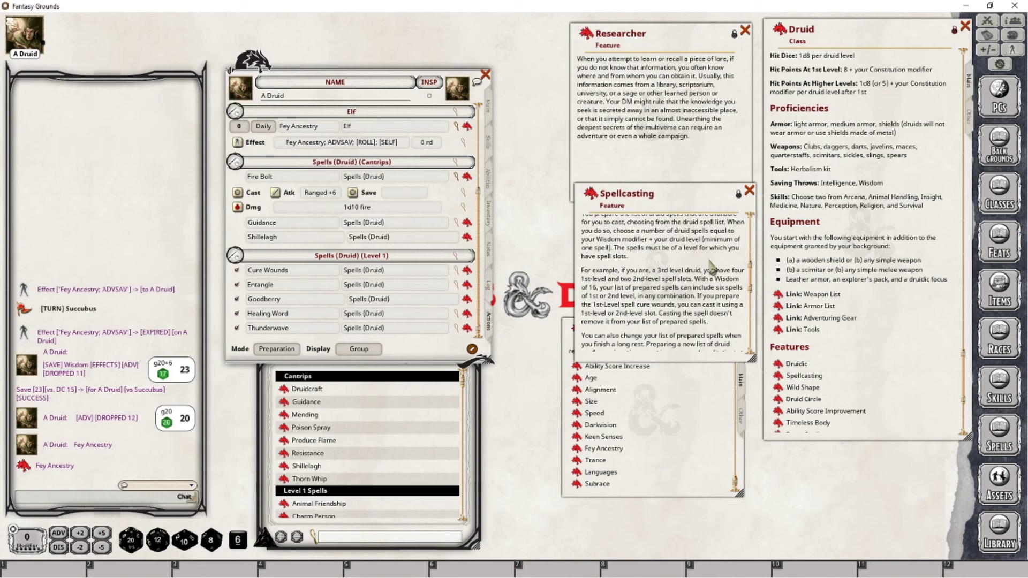
pyautogui.scroll(1, 716, 276)
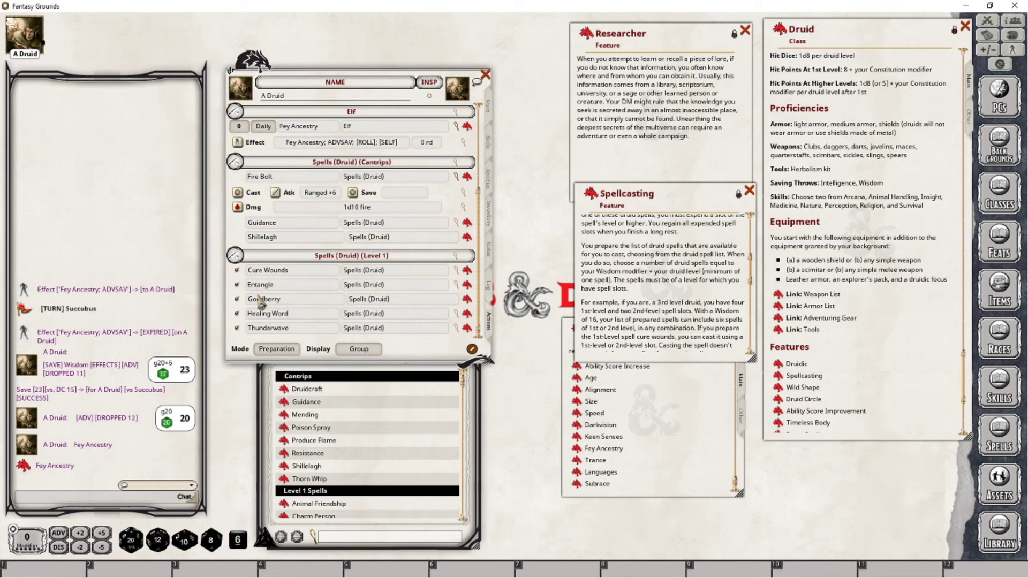
# Check the character's level and Wisdom modifier on the sheet's main page, and return to the prepared spells.
pyautogui.click(489, 106)
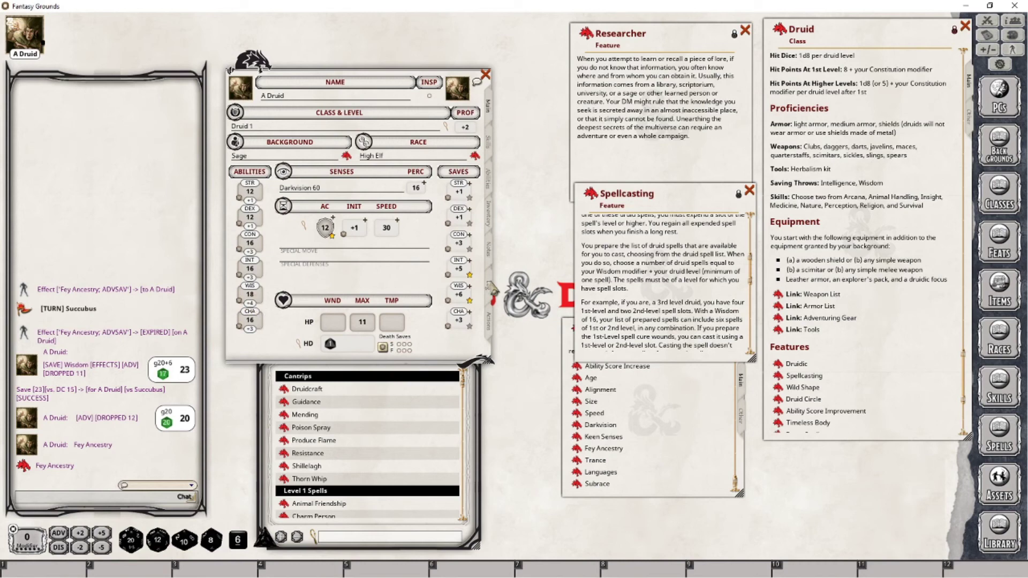
pyautogui.click(491, 319)
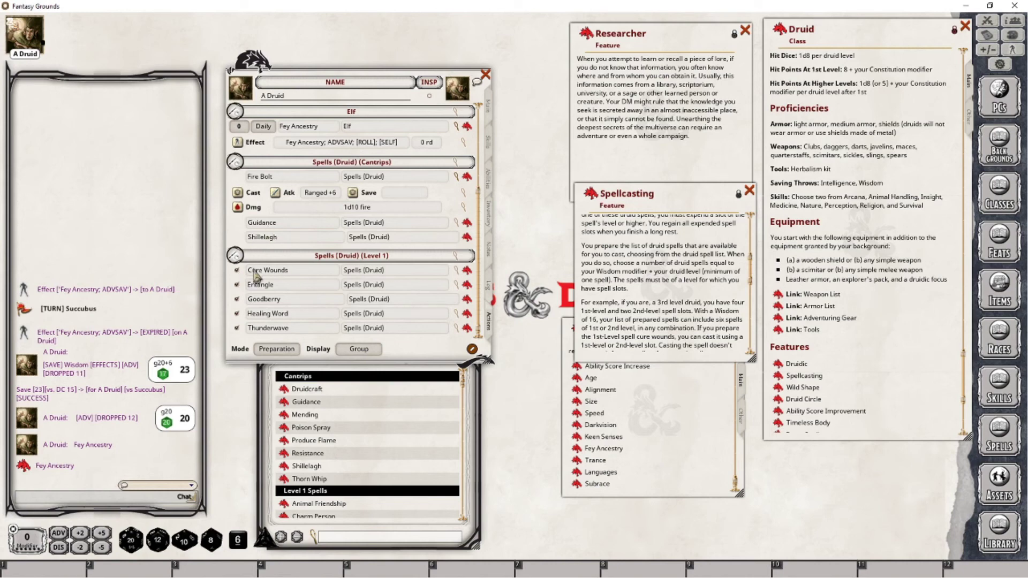
pyautogui.click(236, 314)
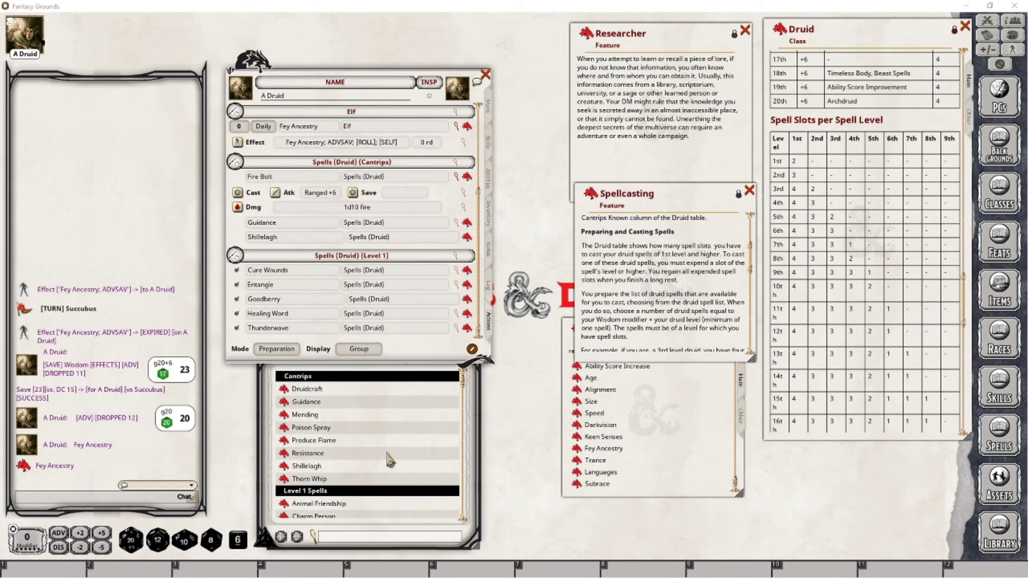
# Compare the level 1 and 2 entries in the Druid Spells list with the Druid class's progression and spell slot tables.
pyautogui.click(339, 439)
pyautogui.scroll(-5, 338, 439)
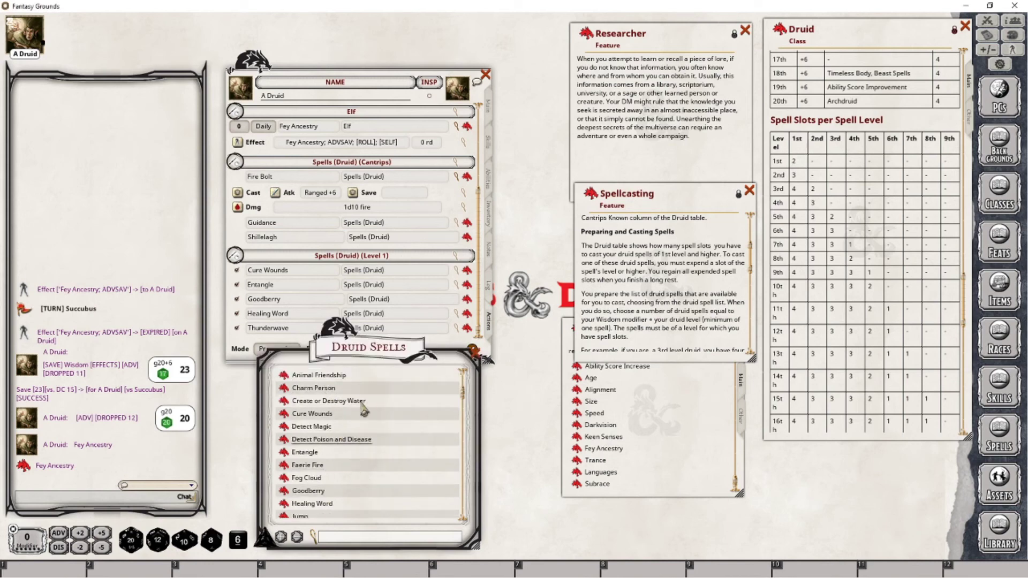
pyautogui.scroll(1, 353, 415)
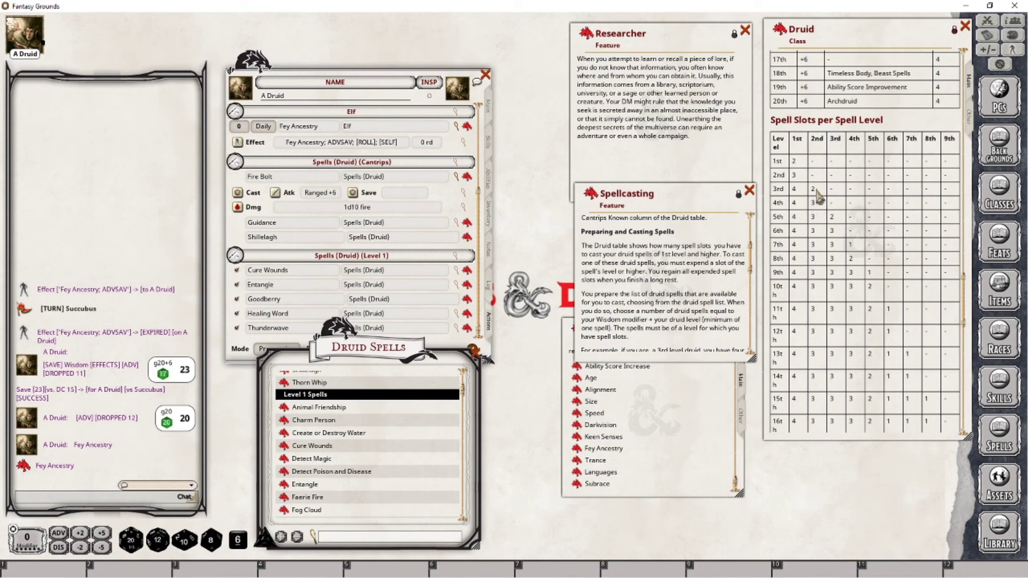
pyautogui.scroll(-3, 409, 471)
pyautogui.scroll(-5, 407, 466)
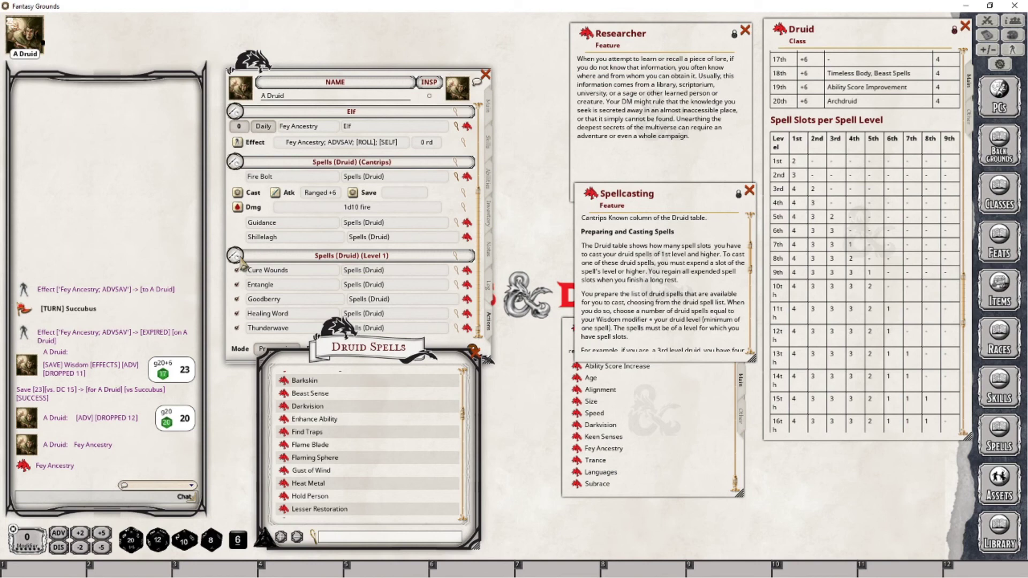
pyautogui.scroll(10, 832, 274)
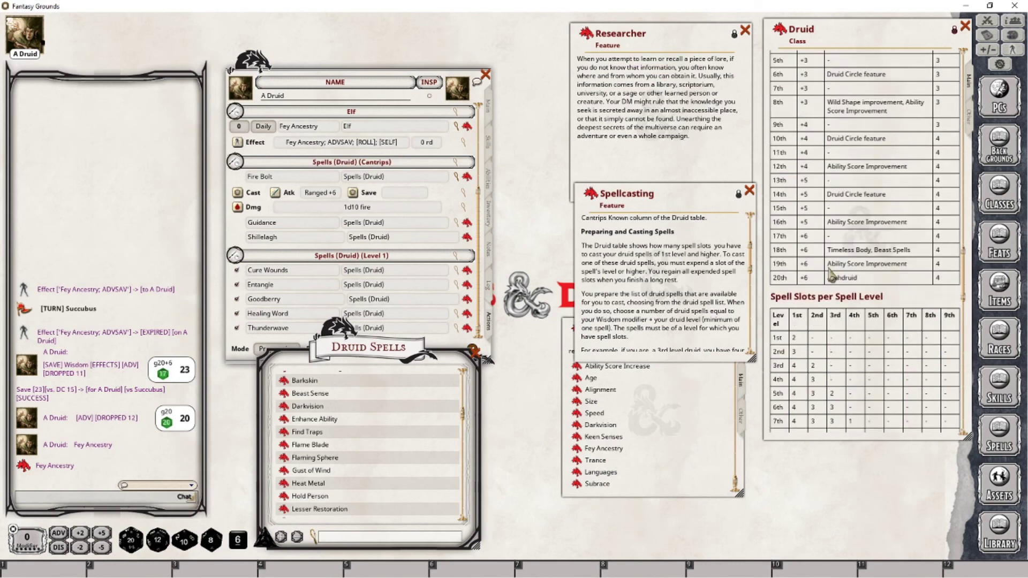
pyautogui.scroll(1, 832, 275)
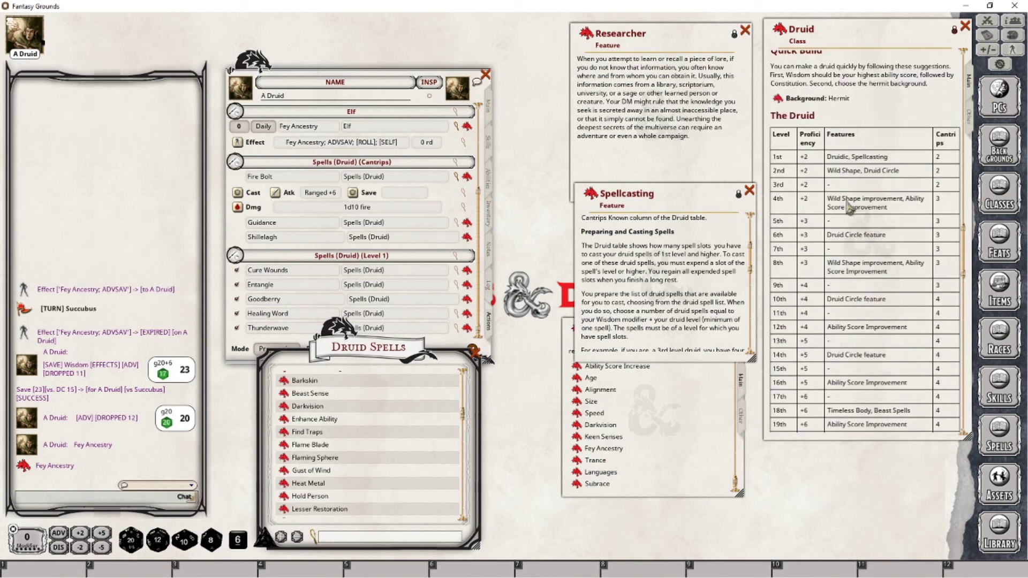
pyautogui.scroll(-14, 854, 239)
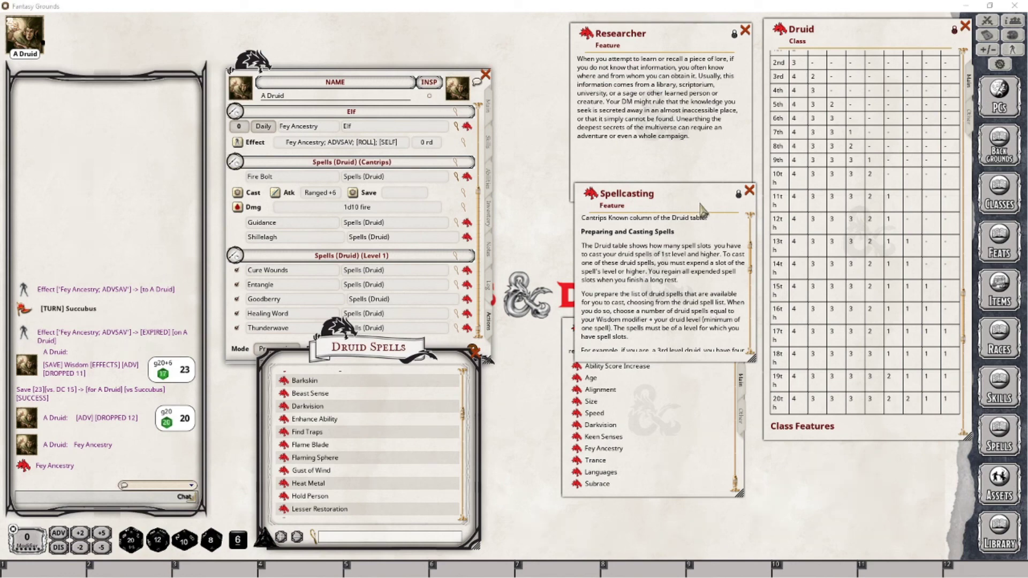
# Close the Spellcasting feature and Elf race windows.
pyautogui.click(748, 191)
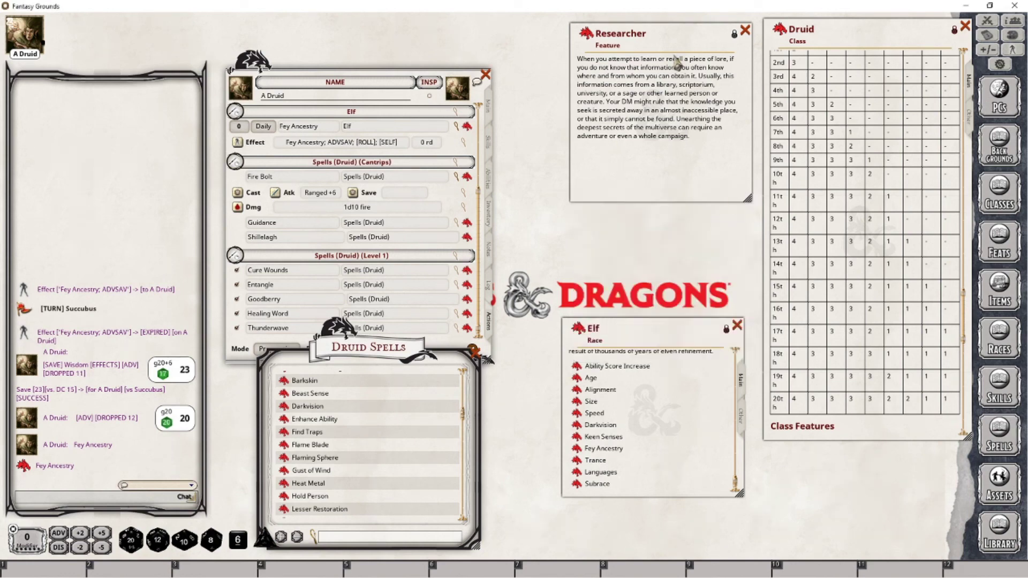
pyautogui.click(746, 334)
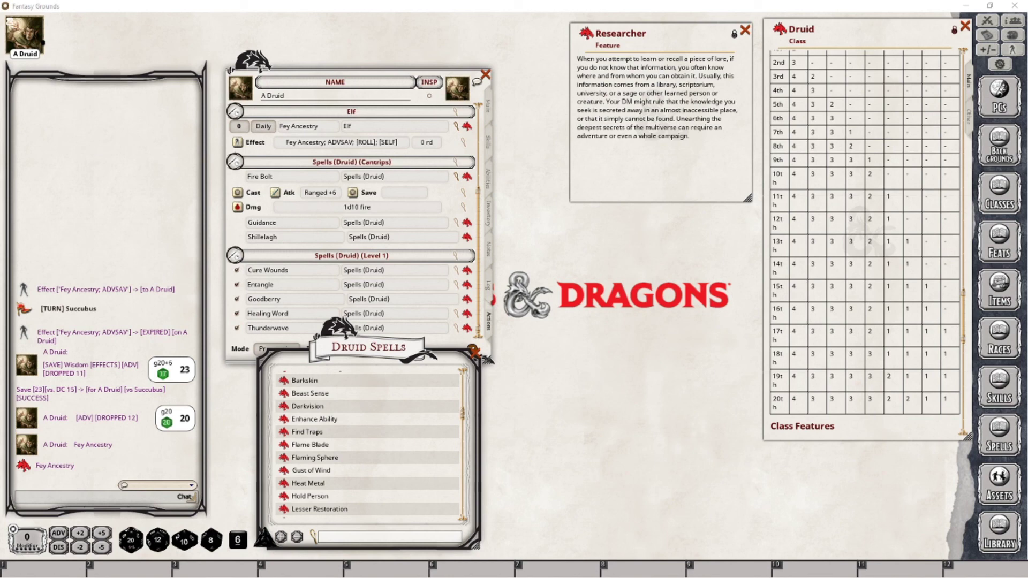
# Share the Researcher feature from the character's abilities in the chat, return to the actions and close the Researcher window.
pyautogui.click(403, 86)
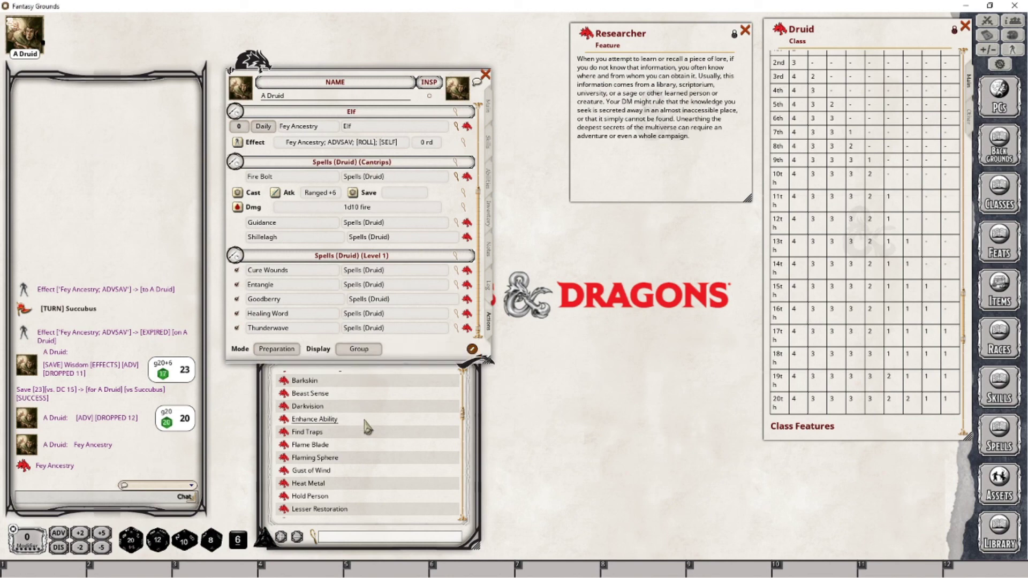
pyautogui.click(488, 141)
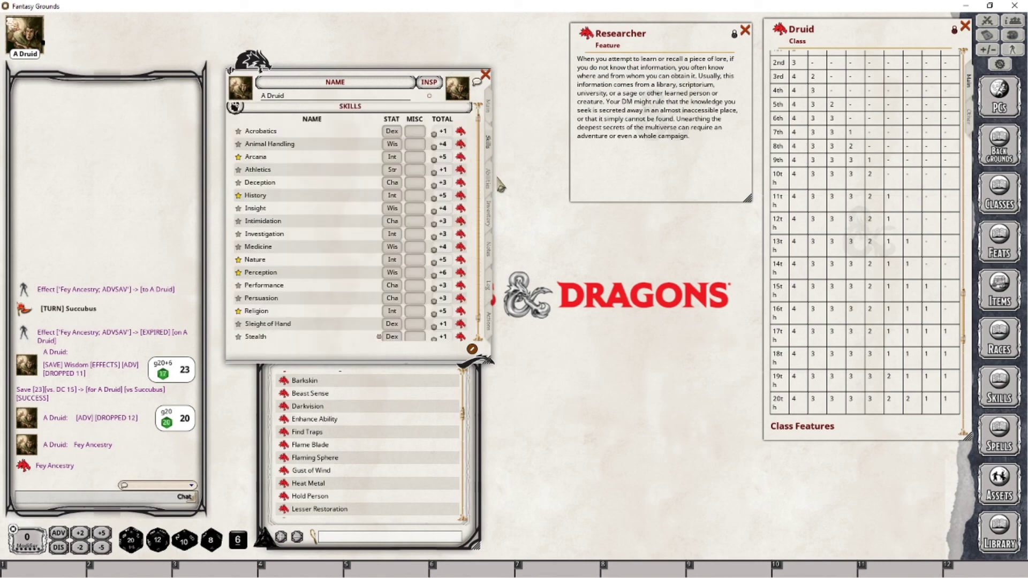
pyautogui.click(488, 179)
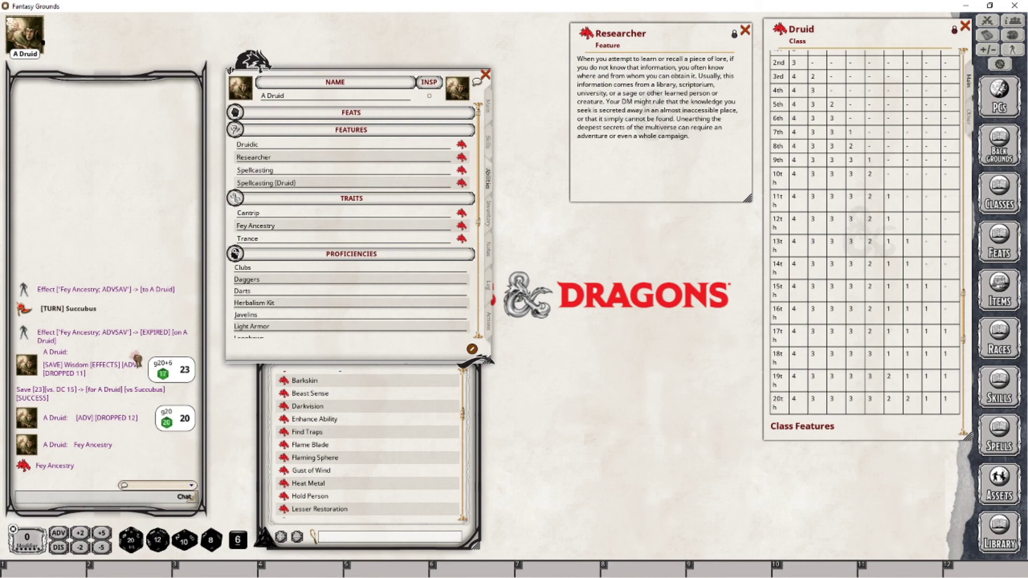
pyautogui.moveTo(137, 358); pyautogui.dragTo(136, 360)
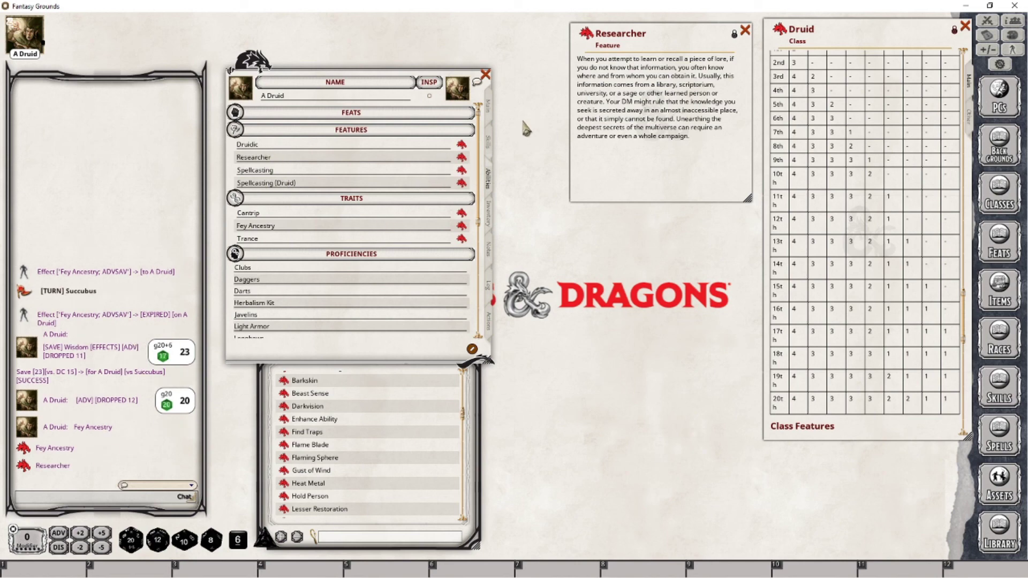
pyautogui.click(488, 327)
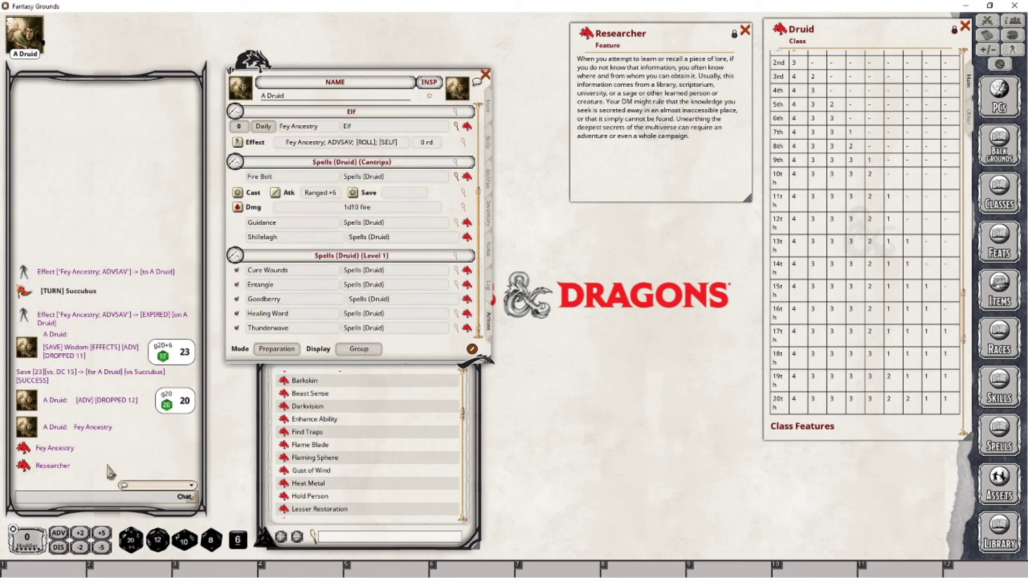
pyautogui.click(745, 30)
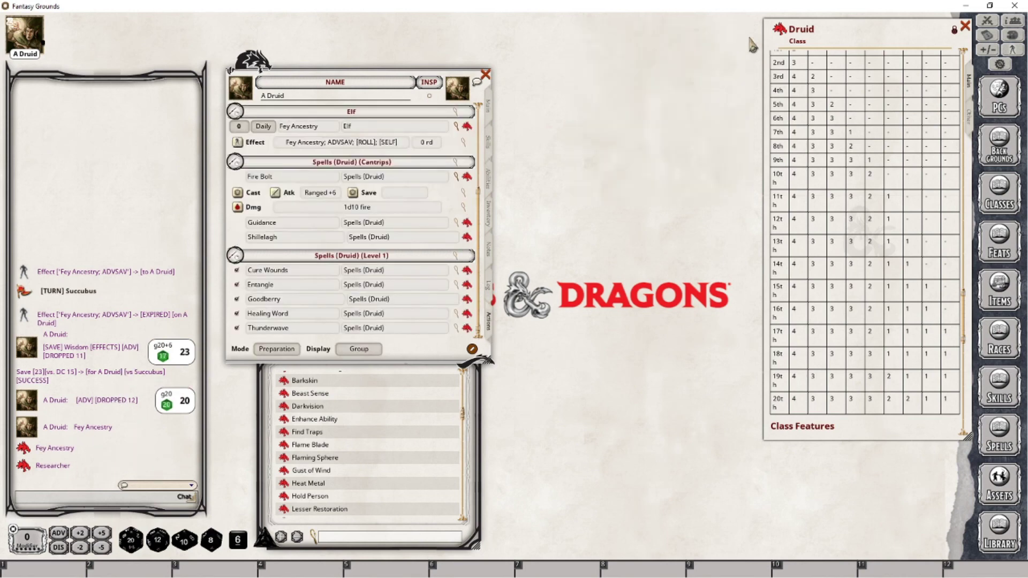
# Return the character sheet to its main page and close the Druid Spells list.
pyautogui.moveTo(967, 287)
pyautogui.mouseDown()
pyautogui.moveTo(957, 107)
pyautogui.moveTo(956, 277)
pyautogui.mouseUp()
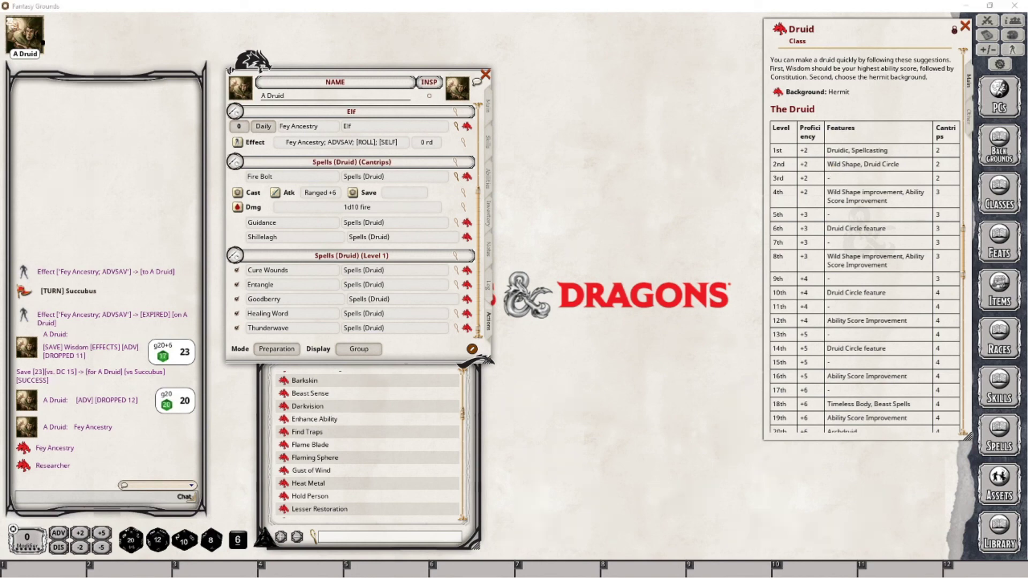
pyautogui.click(489, 113)
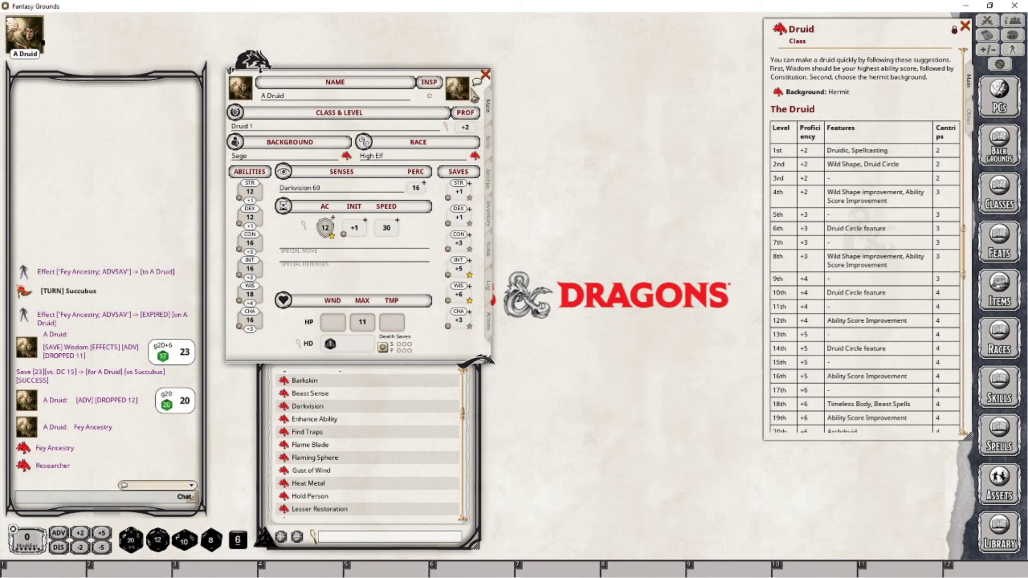
pyautogui.click(479, 477)
pyautogui.click(476, 354)
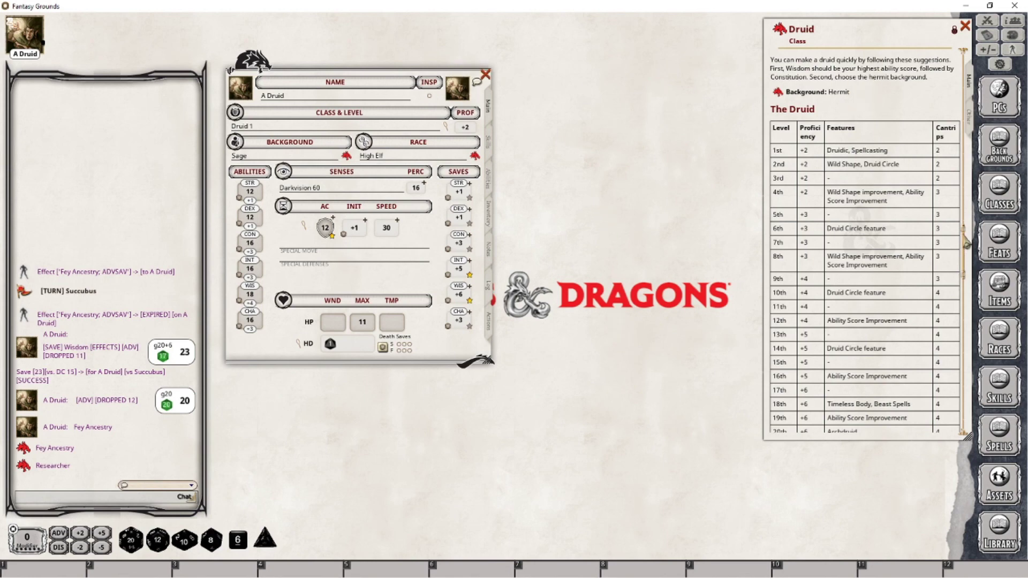
# Examine the Druid class description.
pyautogui.scroll(-10, 967, 244)
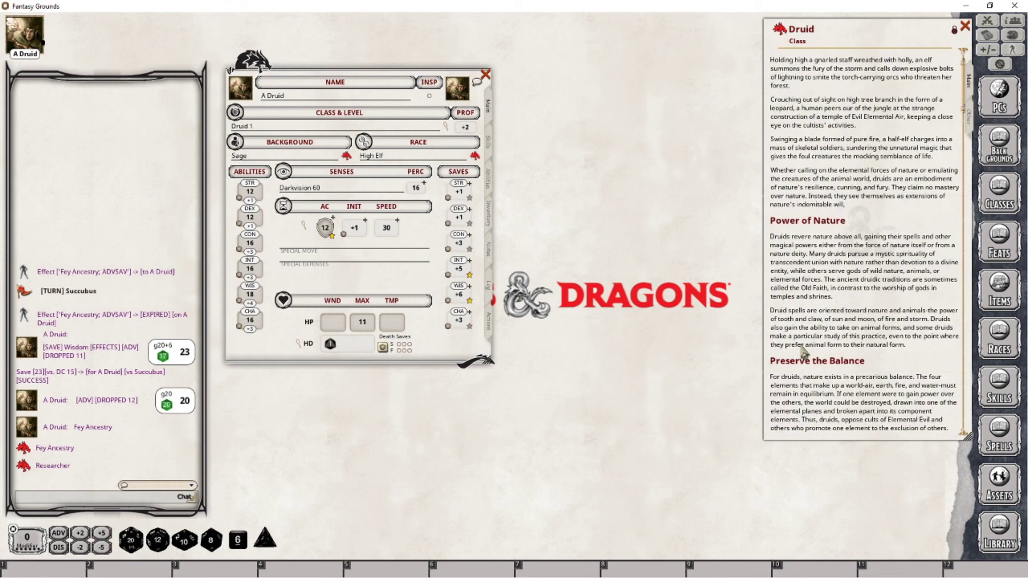